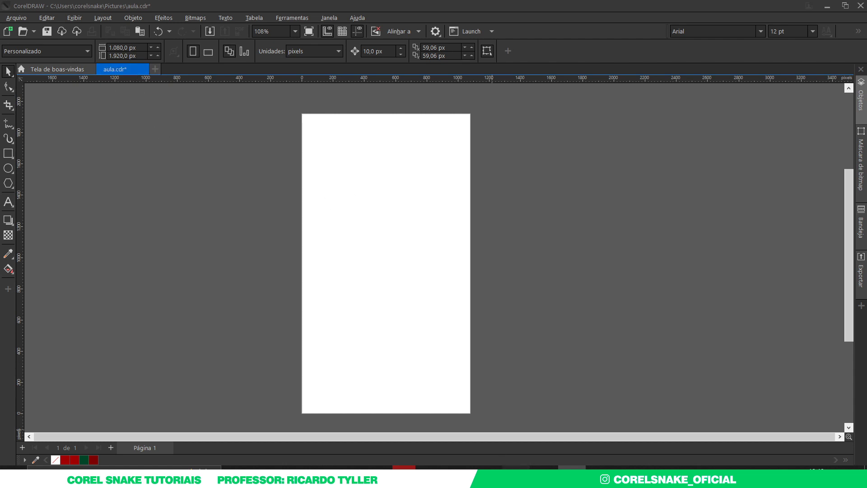
Switch to Photoshop and open the design smart object inside the phone mockup's Mobile group for editing.
click(506, 465)
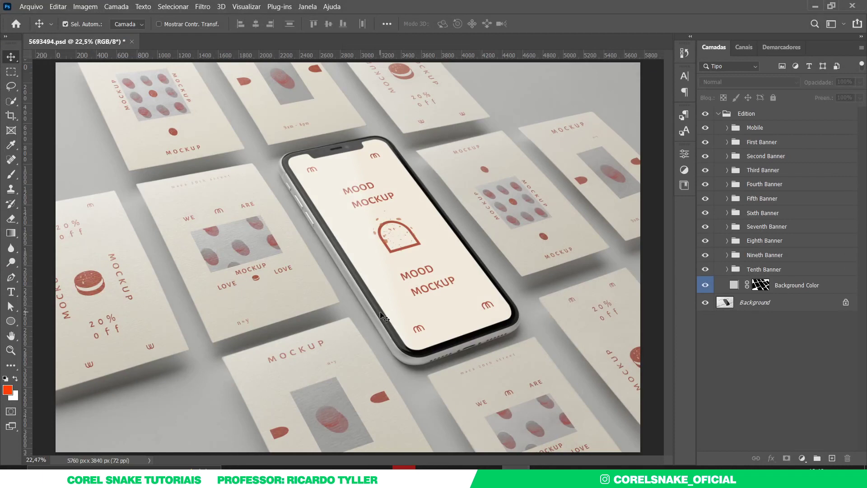
click(412, 250)
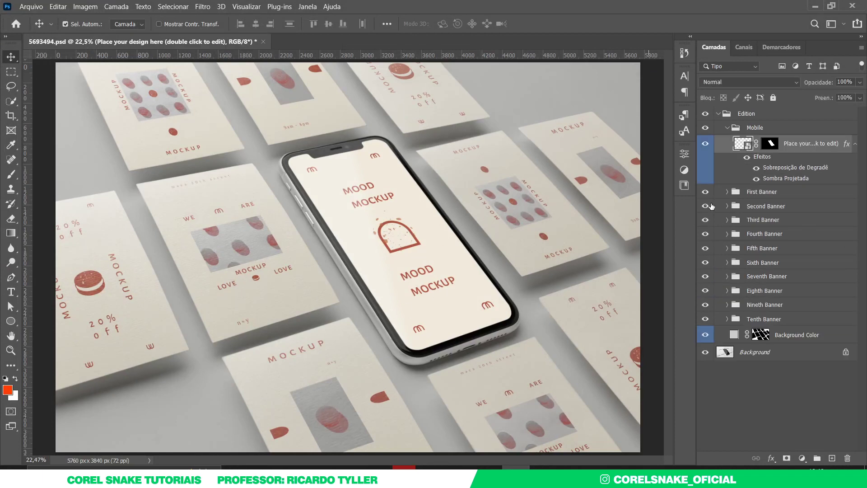
double_click(747, 149)
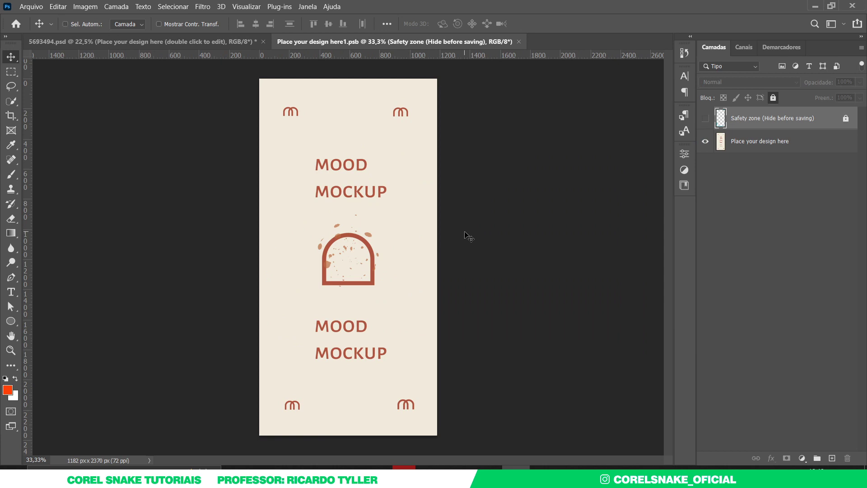
Capture the entire phone screen artwork as a screenshot area and copy it to the clipboard.
scroll(468, 235, up, 1)
key(Print)
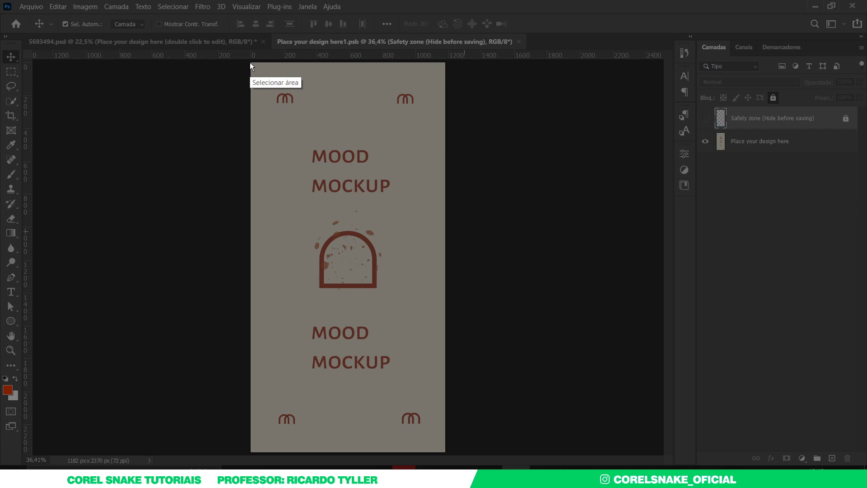
drag(251, 62, 445, 453)
key(ctrl+c)
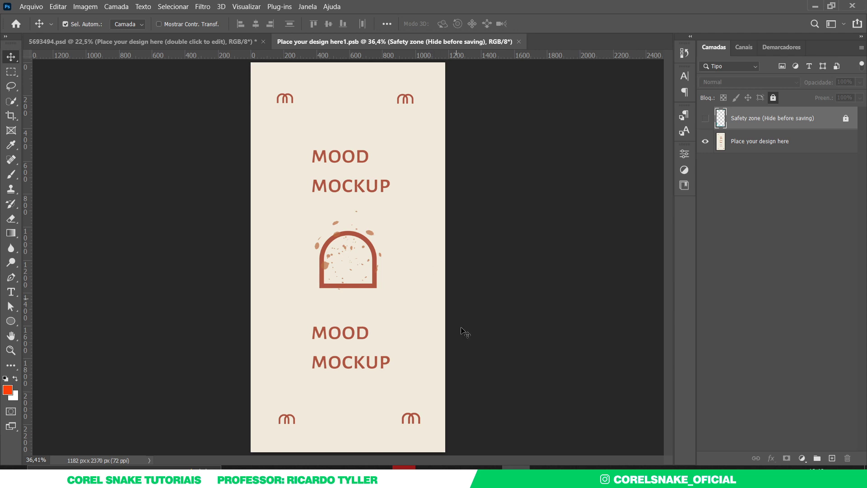
Switch to CorelDRAW, paste the captured artwork and set its width to 1080 px with proportions kept.
click(459, 466)
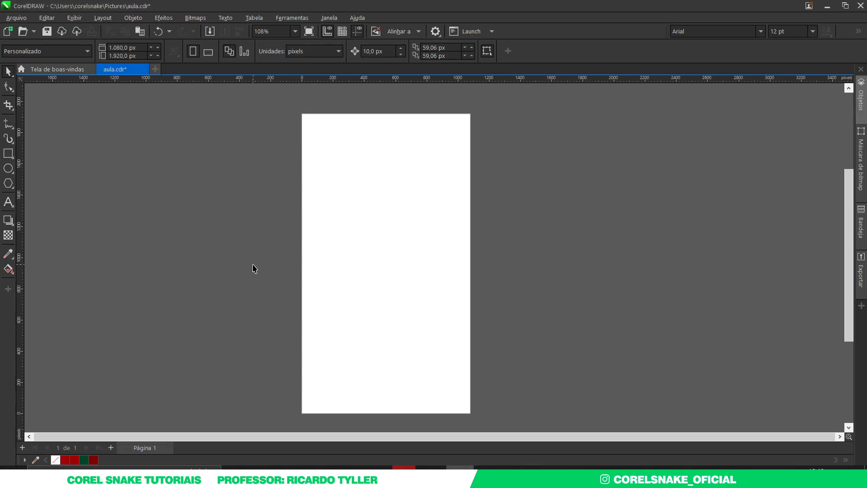
key(ctrl+v)
key(shift+F2)
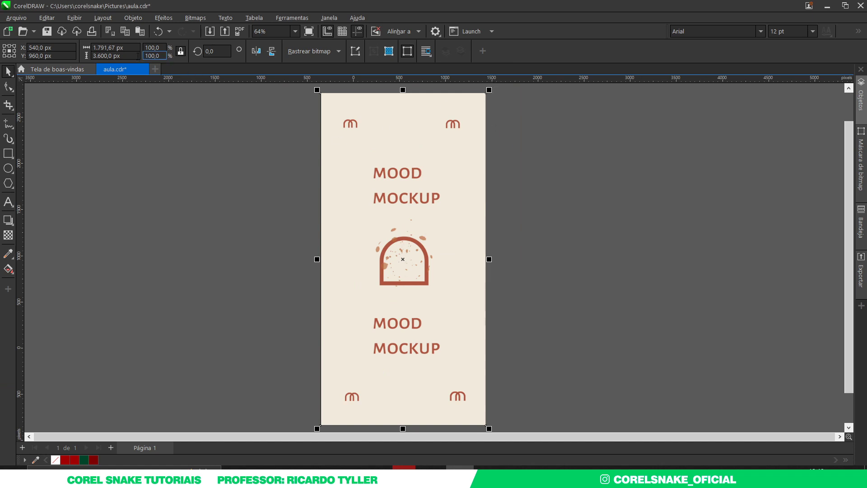
click(111, 47)
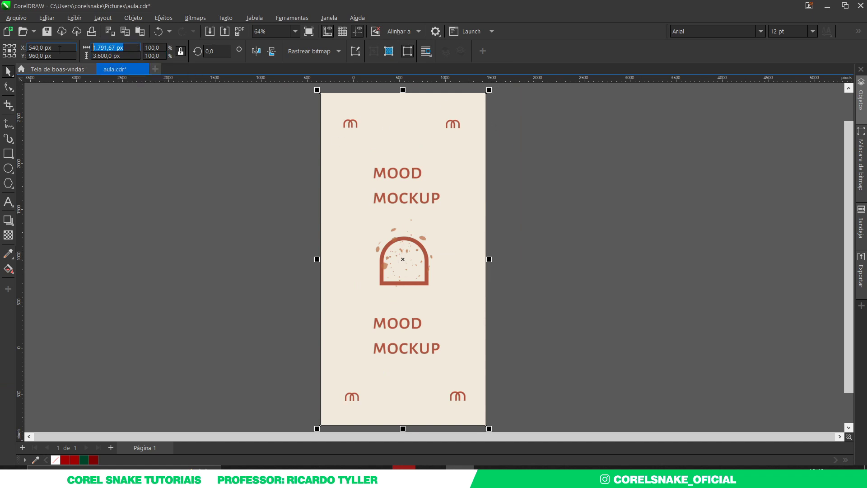
text(1080)
key(Return)
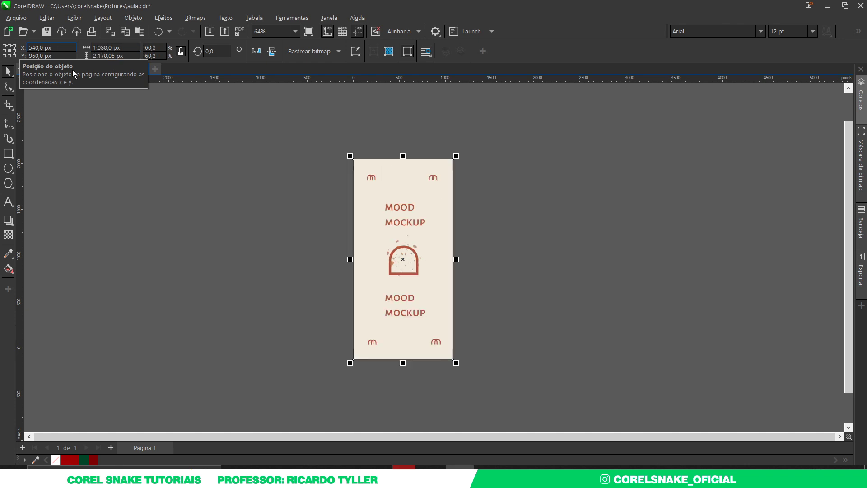
Shift the pasted image aside, add a page-sized rectangle and stretch it symmetrically to the image's height, about 2170 px.
click(592, 331)
drag(400, 193, 447, 198)
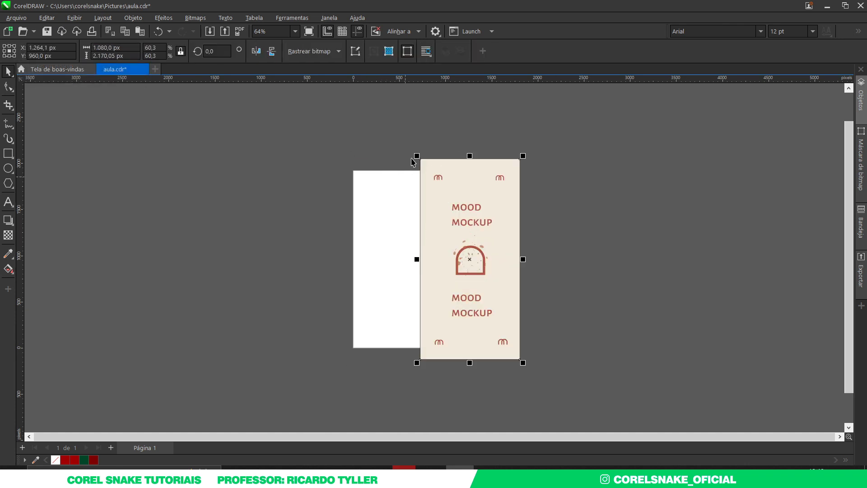
click(8, 154)
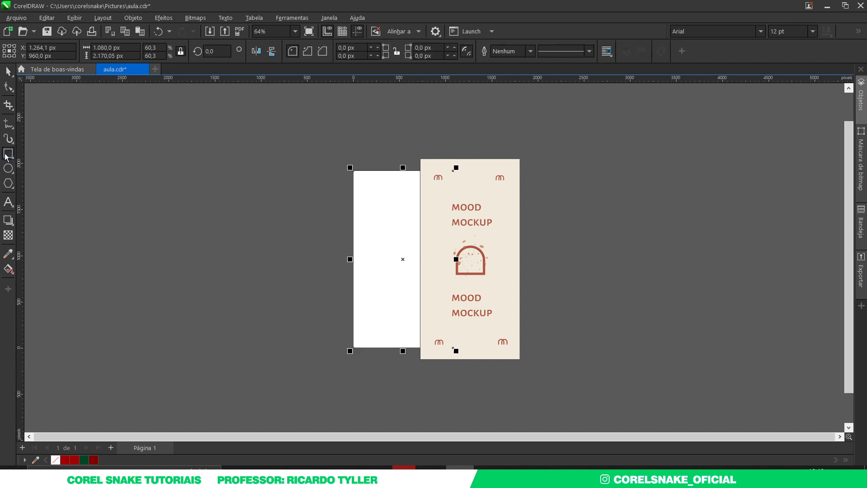
click(8, 71)
drag(402, 170, 421, 156)
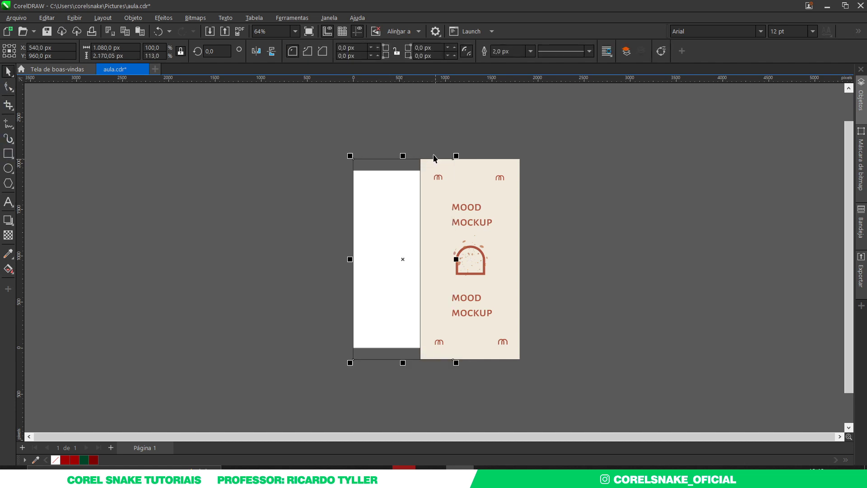
Delete the pasted reference image beside the rectangle.
click(505, 199)
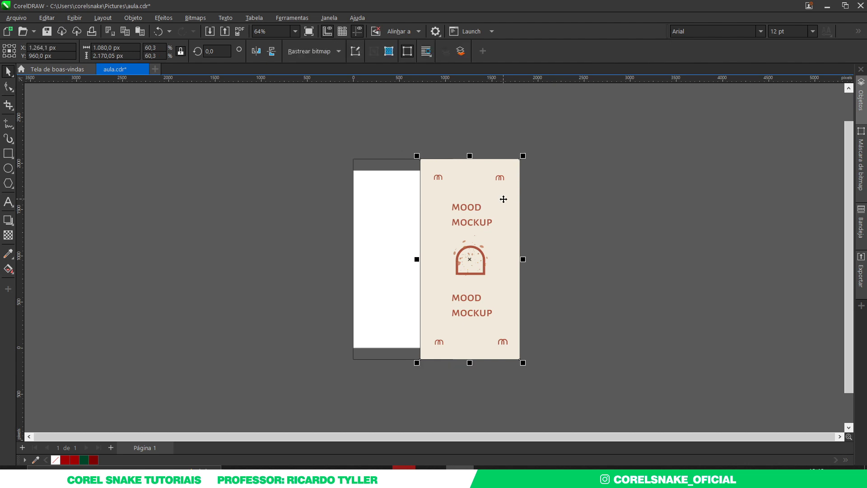
drag(492, 211, 542, 209)
key(Delete)
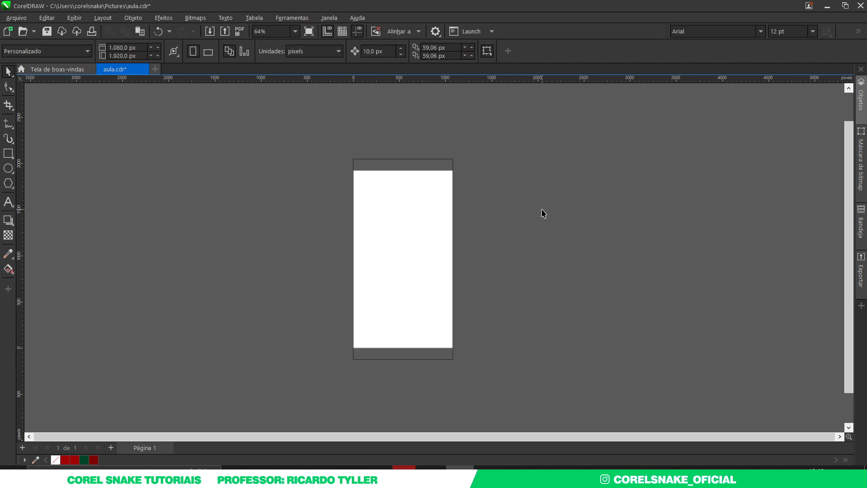
Fill the tall rectangle with dark red from the document palette and remove its outline.
key(F4)
click(449, 213)
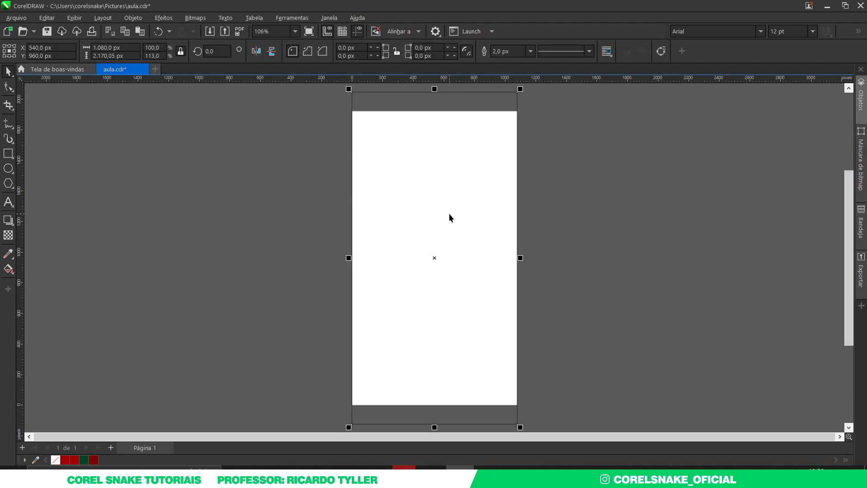
click(66, 460)
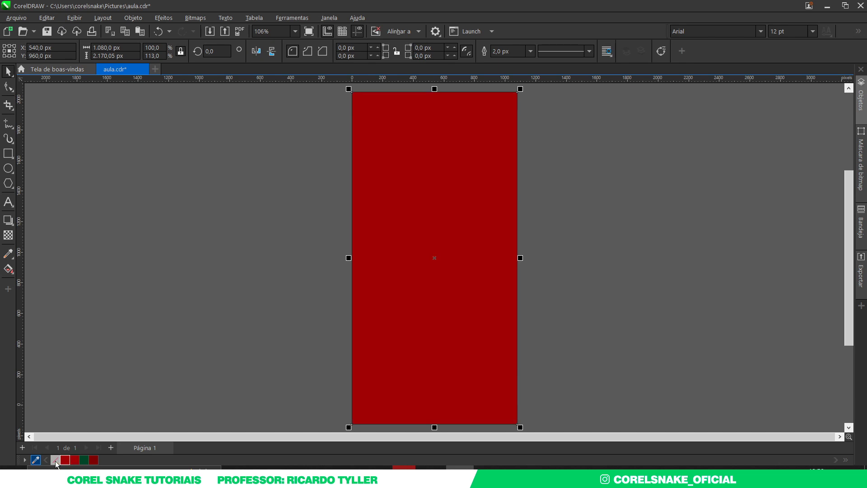
right_click(56, 460)
click(193, 354)
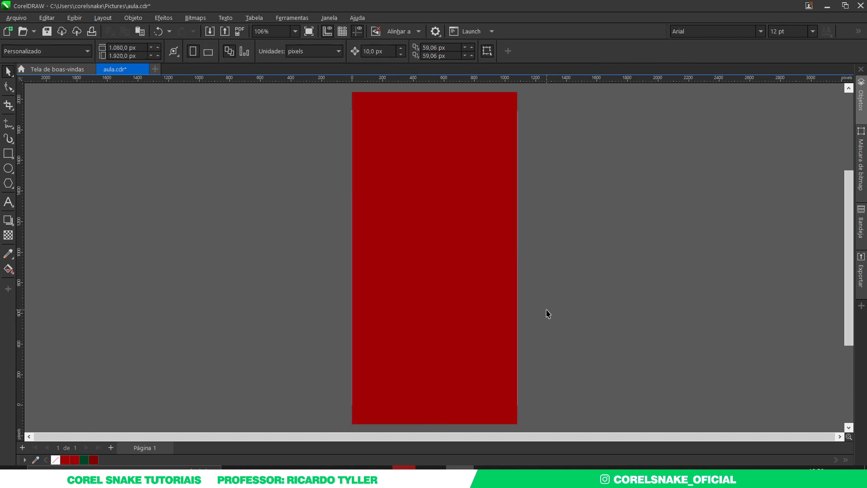
Add a horizontal and a vertical guideline crossing at the center of the red rectangle.
drag(432, 80, 435, 258)
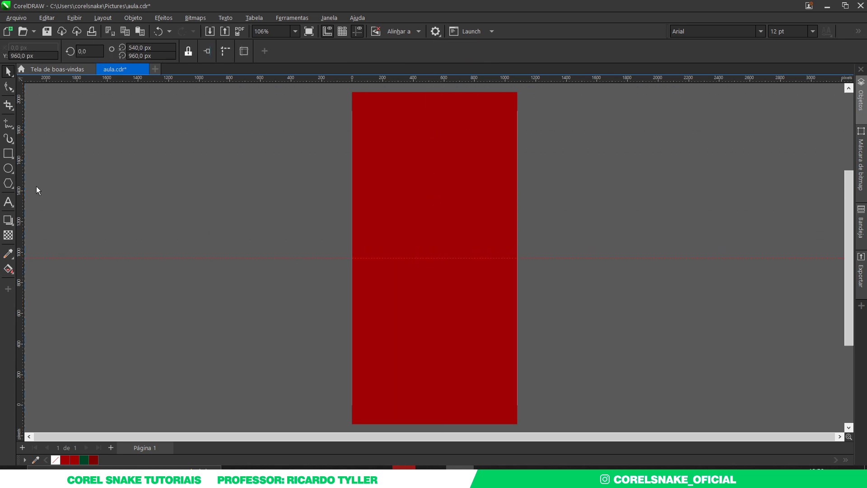
drag(19, 190, 435, 257)
click(643, 201)
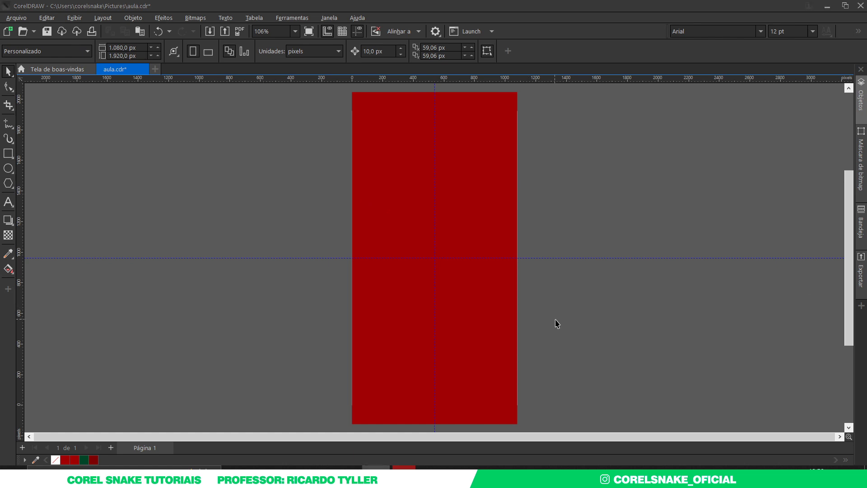
Import the LOGO file from the CARDAPIO INTERATIVO folder as editable artwork with its text as curves.
click(291, 467)
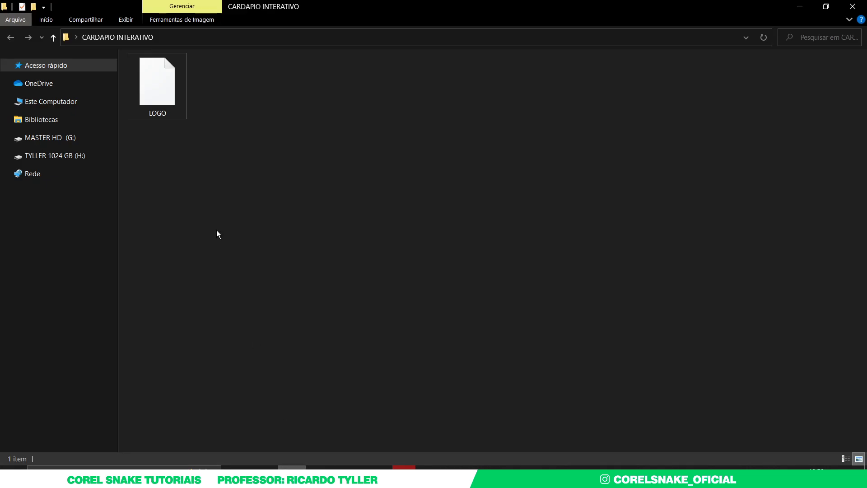
drag(158, 104, 235, 196)
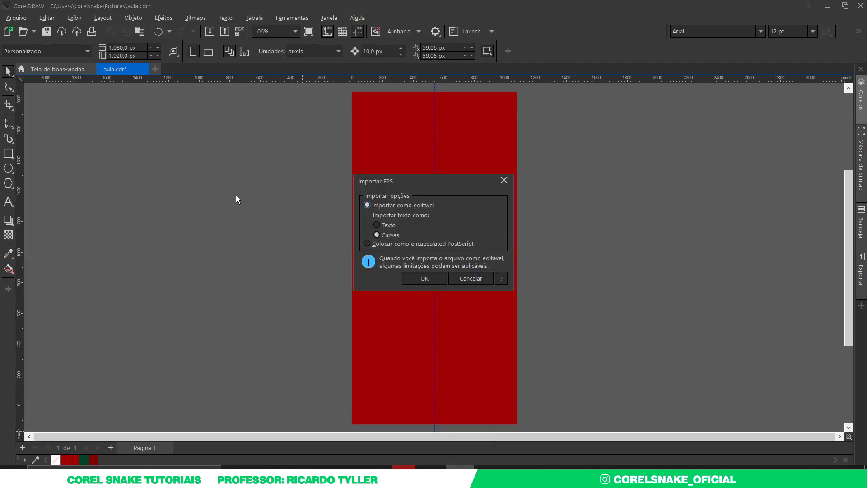
click(424, 278)
key(space)
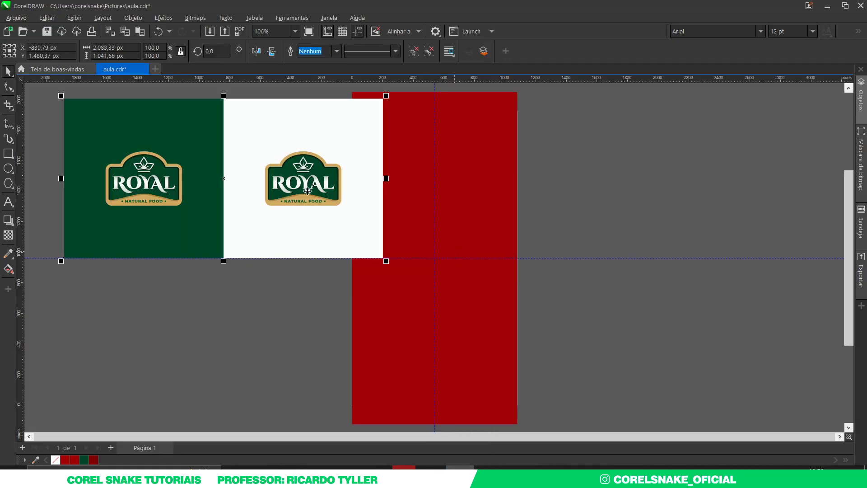
Move the imported logo artwork clear of the red rectangle and ungroup it.
drag(256, 167, 194, 200)
scroll(294, 260, down, 1)
scroll(169, 224, up, 1)
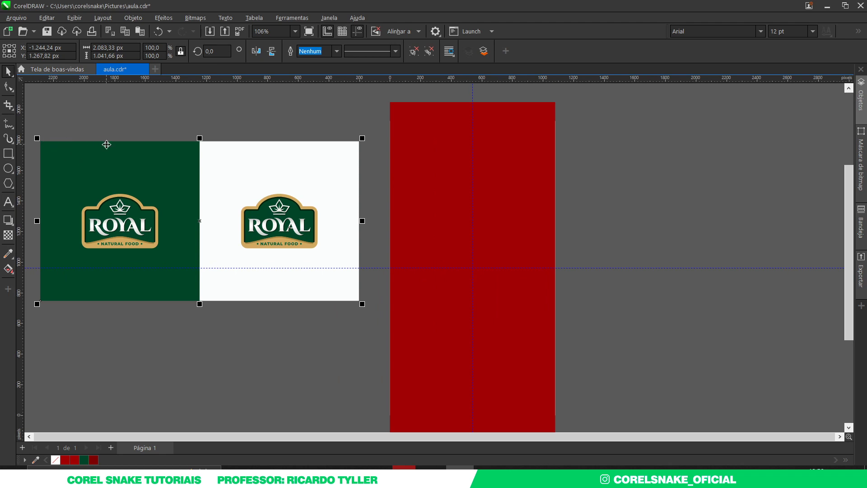
key(ctrl+u)
click(80, 131)
Place a copy of the green-background logo near the red rectangle's top, horizontally centered, and delete the original two-panel artwork.
click(125, 225)
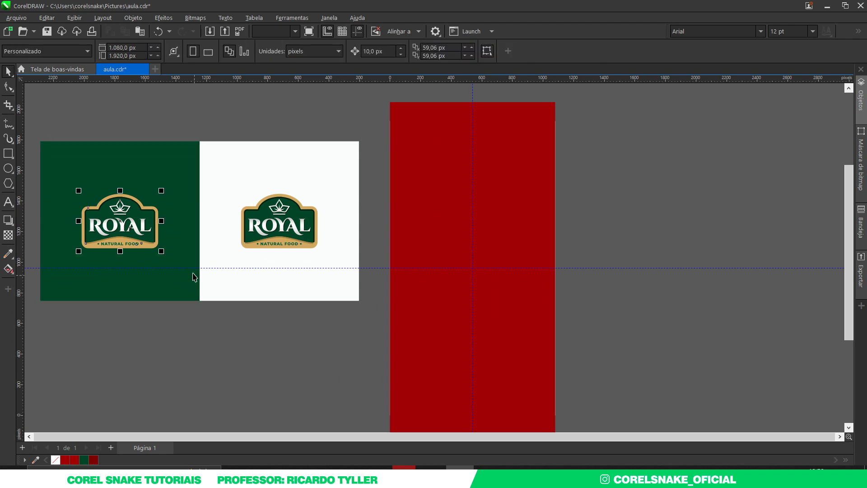
drag(125, 225, 476, 159)
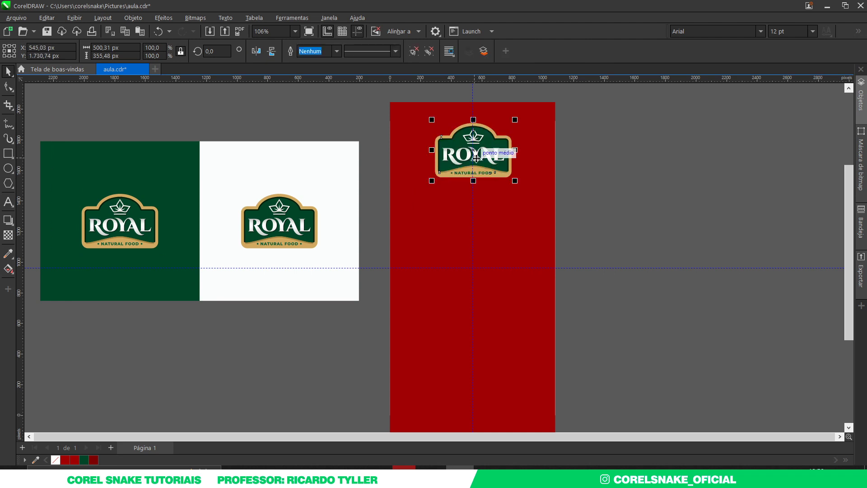
click(538, 162)
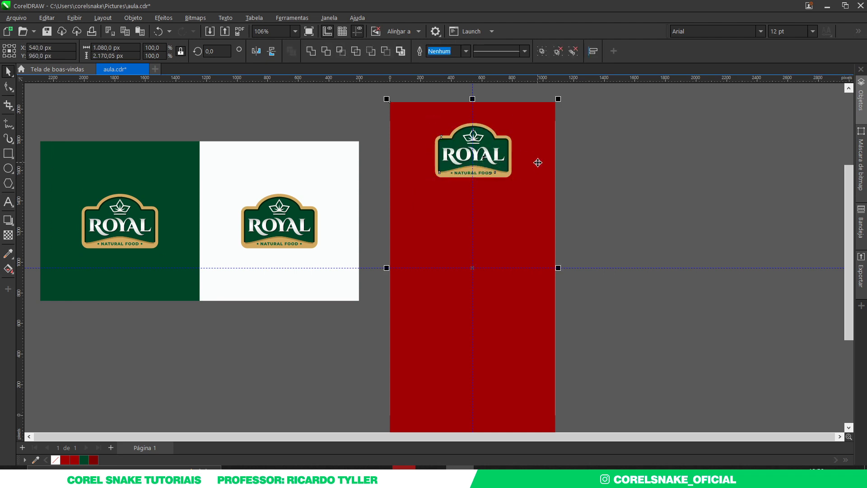
click(613, 163)
drag(38, 127, 364, 335)
key(Delete)
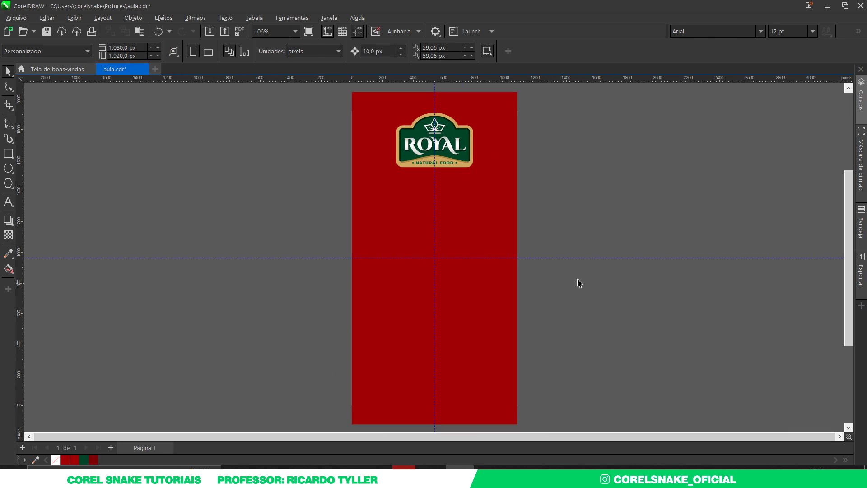
Enlarge the Royal logo slightly and add a horizontal guideline between it and the center guideline.
drag(529, 195, 349, 99)
drag(476, 170, 477, 172)
click(541, 204)
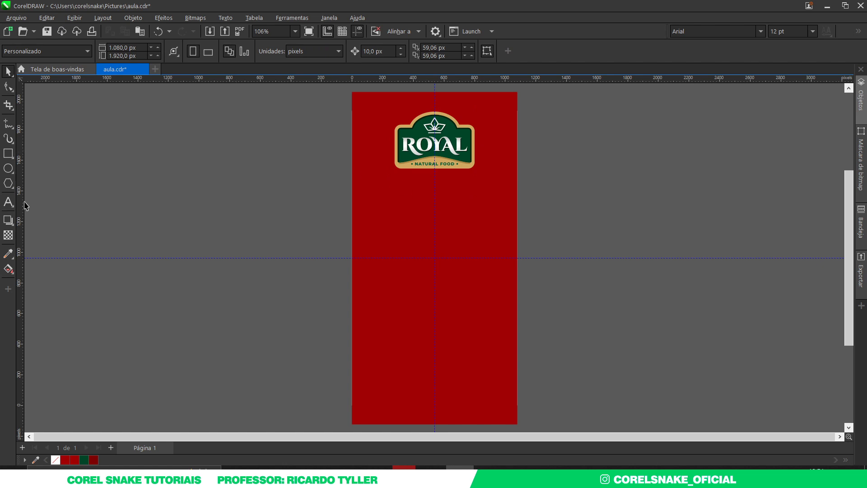
drag(446, 216, 446, 204)
Add the artistic text "Nosso Cardápio" on two lines in the empty area beside the red rectangle.
click(8, 202)
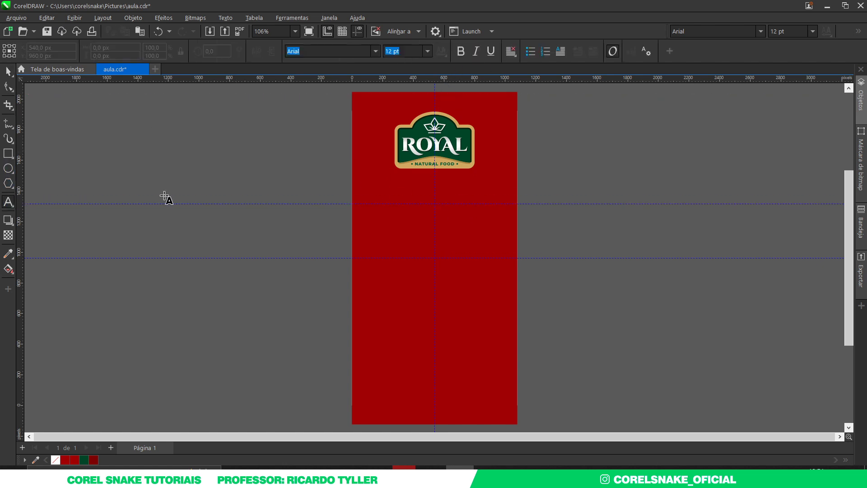
click(211, 182)
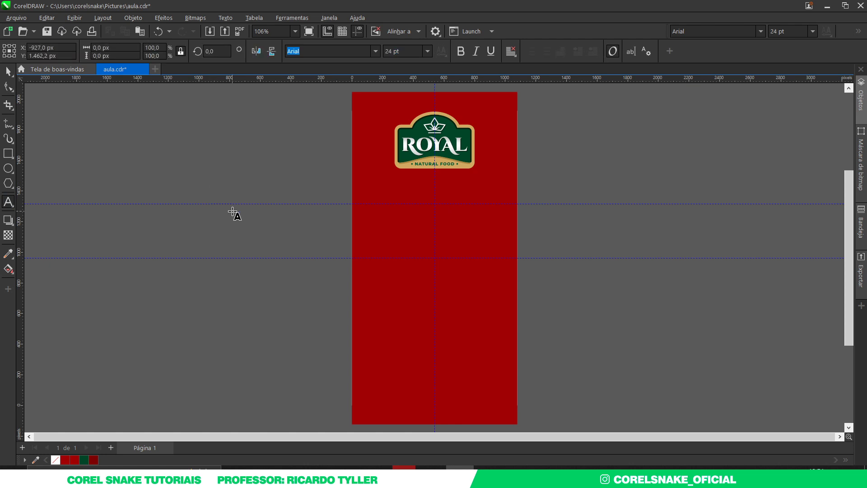
text(nOSSO)
key(BackSpace)
key(BackSpace)
key(BackSpace)
key(BackSpace)
key(BackSpace)
text(Nosso)
key(Return)
text(Cardápio)
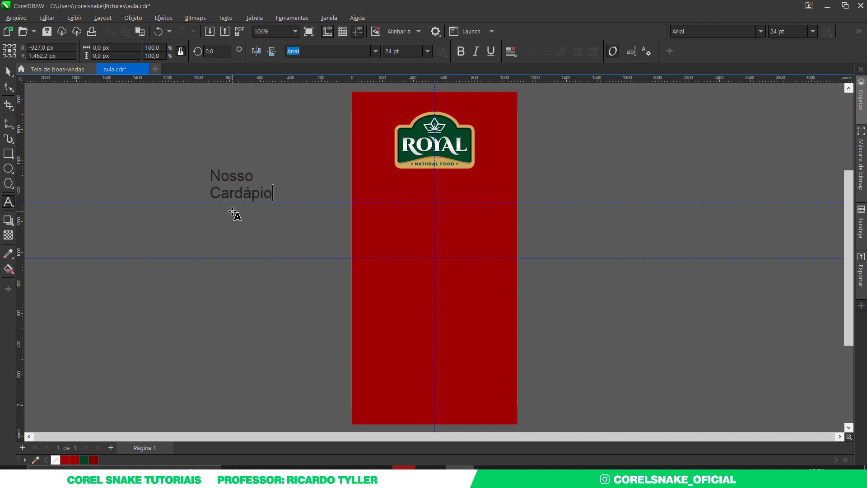
click(8, 71)
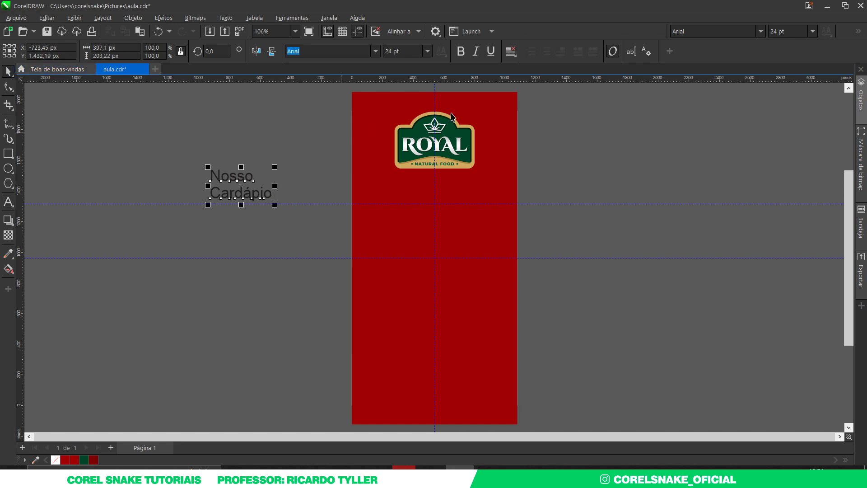
Center-align the "Nosso Cardápio" text and color it with the white sampled from the logo's lettering.
click(512, 51)
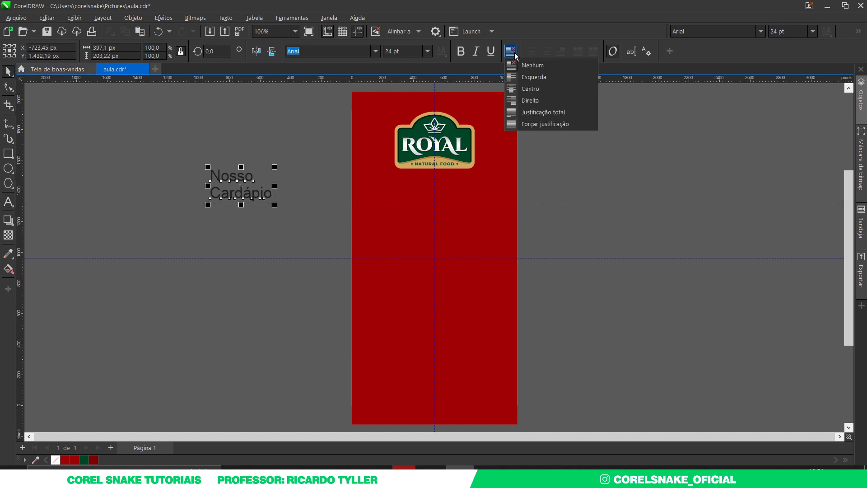
click(530, 89)
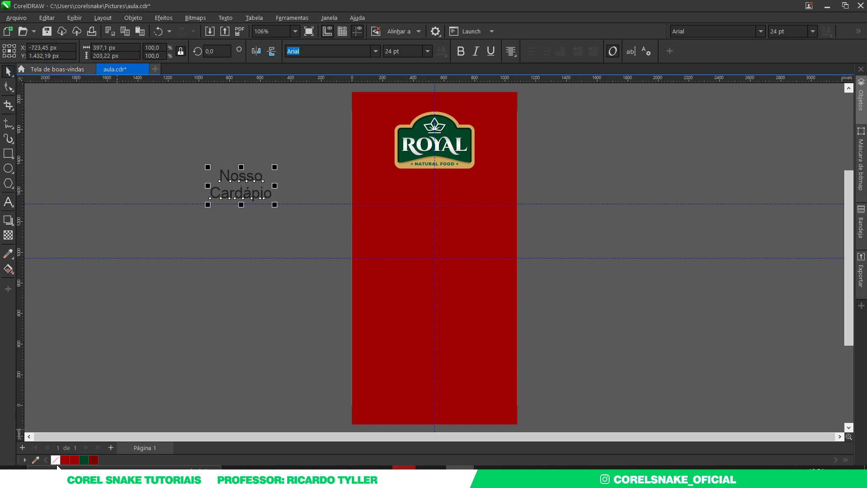
click(35, 459)
click(417, 144)
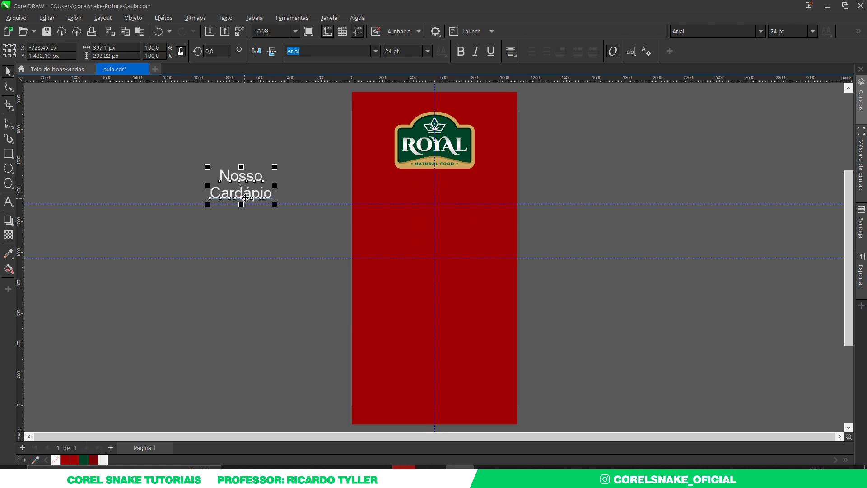
Move the "Nosso Cardápio" text onto the red rectangle below the logo and set its font to Atkinson Hyperlegible Bold.
drag(242, 204, 433, 205)
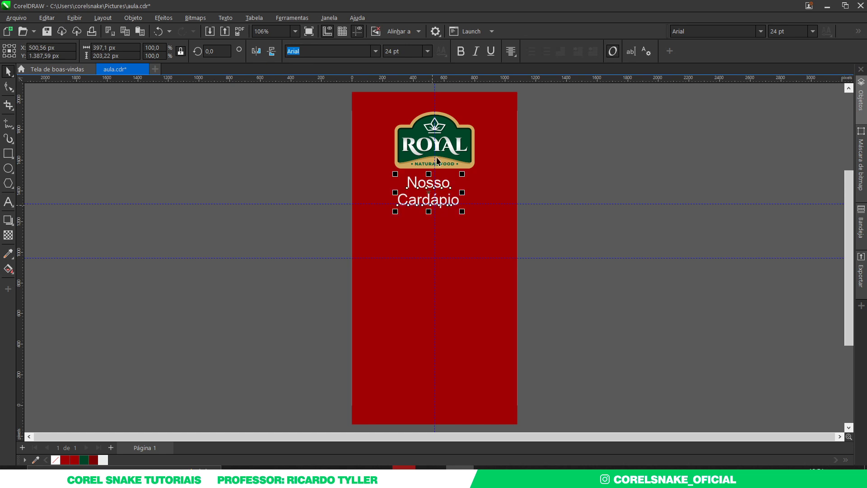
click(762, 31)
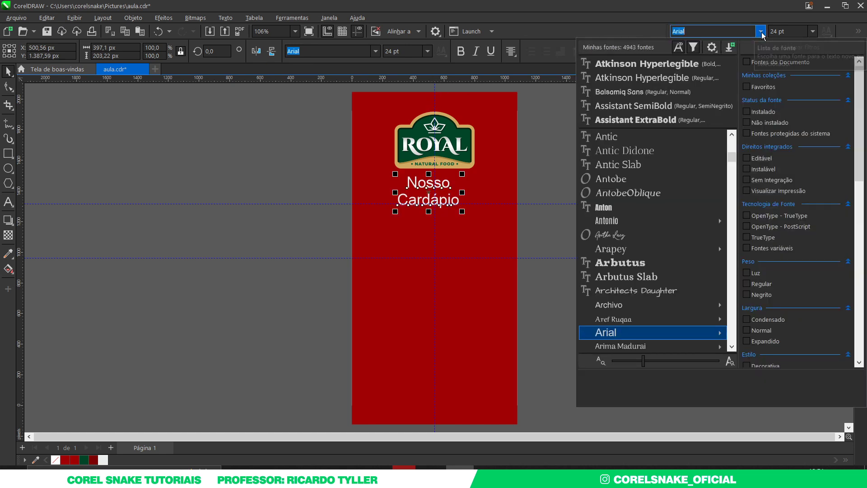
click(636, 69)
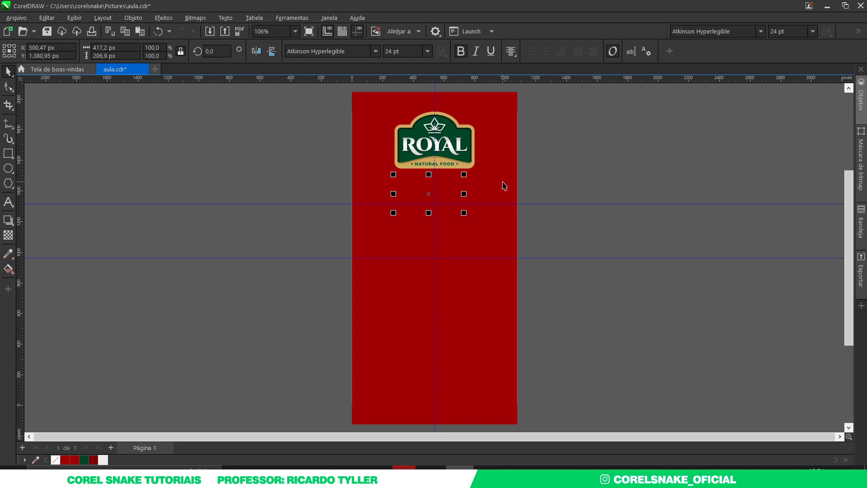
Center the "Nosso Cardápio" text horizontally on the vertical guideline, directly below the Royal logo.
mouse_move(429, 202)
mouse_down()
mouse_move(409, 198)
mouse_move(434, 191)
mouse_up()
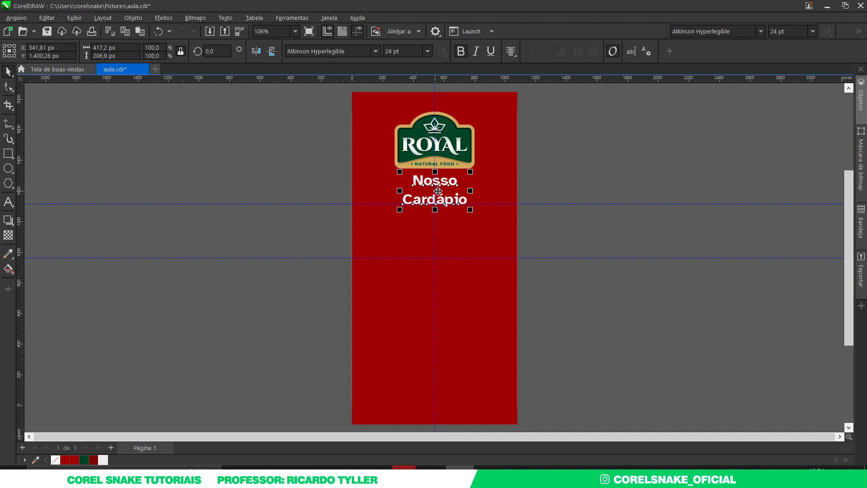
click(450, 103)
click(393, 32)
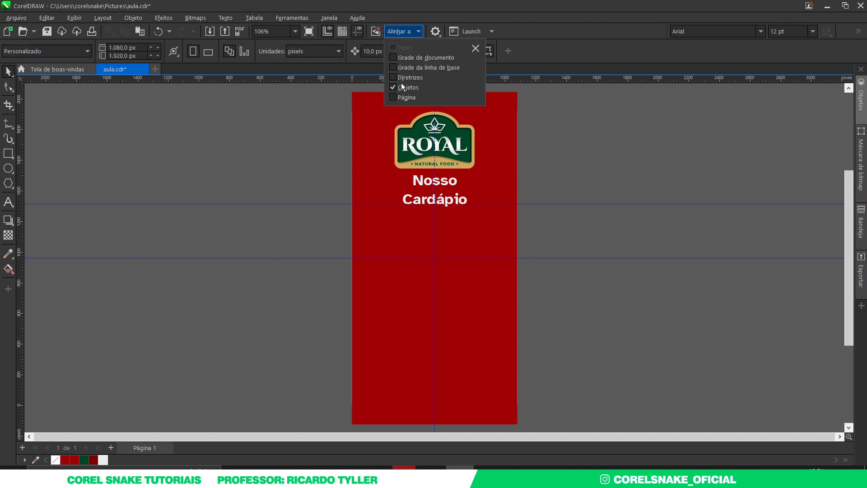
click(592, 173)
drag(446, 201, 451, 190)
Tighten the line spacing of "Nosso Cardápio" and lower the text so it sits on the upper horizontal guideline.
scroll(451, 189, up, 2)
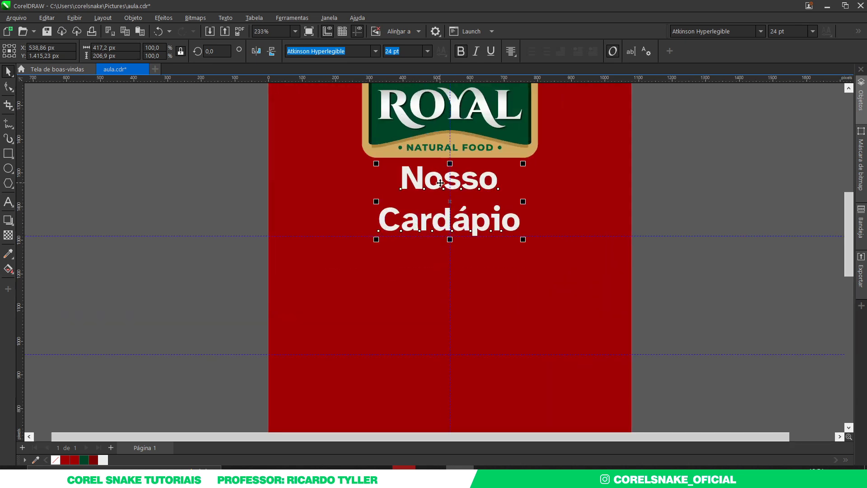
key(F10)
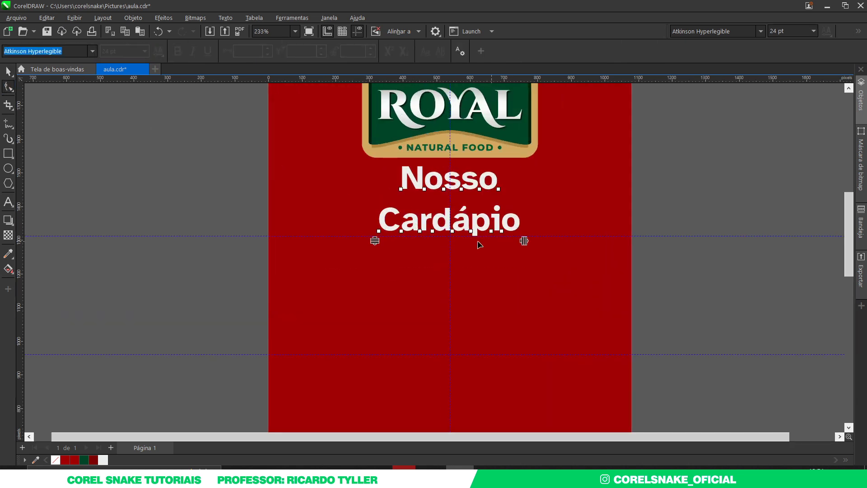
drag(374, 242, 379, 216)
key(space)
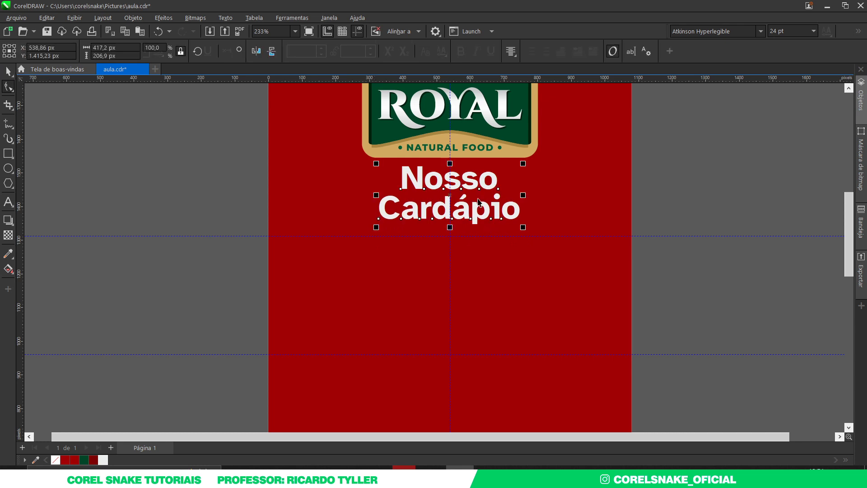
drag(470, 182, 470, 195)
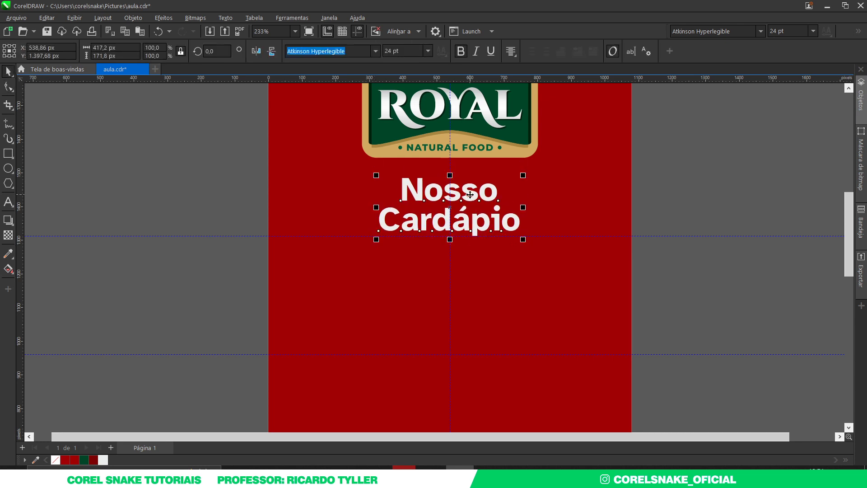
Break the text apart into separate lines and set "Nosso" to Atkinson Hyperlegible Regular.
key(ctrl+k)
click(470, 195)
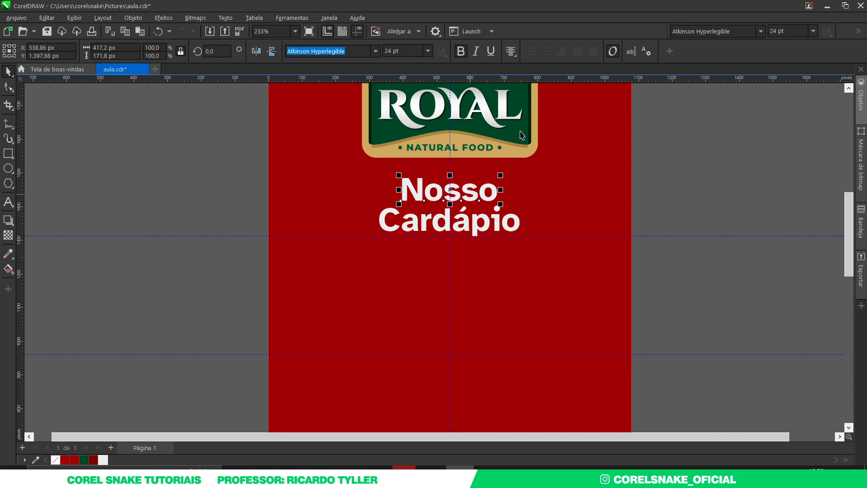
click(760, 32)
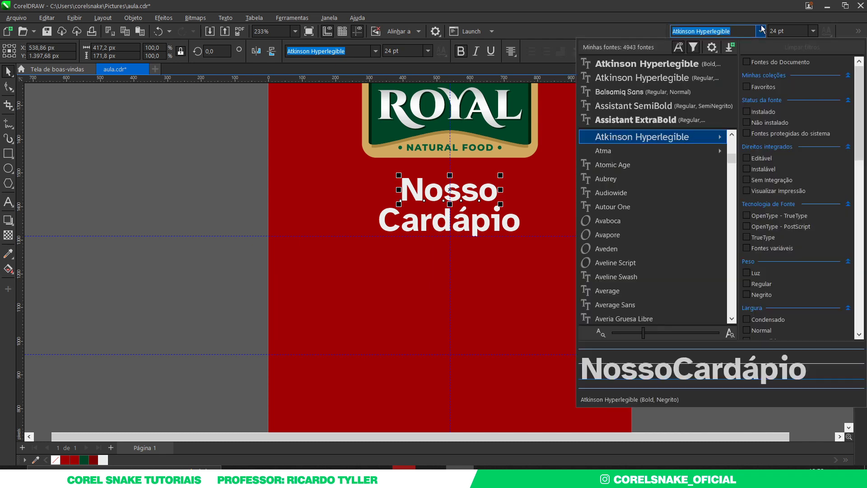
click(641, 78)
scroll(373, 275, down, 3)
click(582, 276)
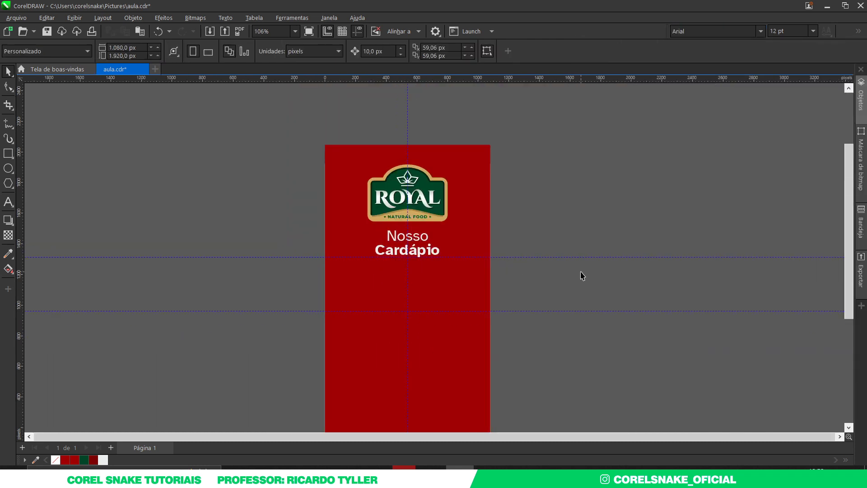
Make a copy of the red rectangle squashed to a full-width strip about 133 px high along its lower edge, and fill it dark green.
scroll(581, 275, down, 1)
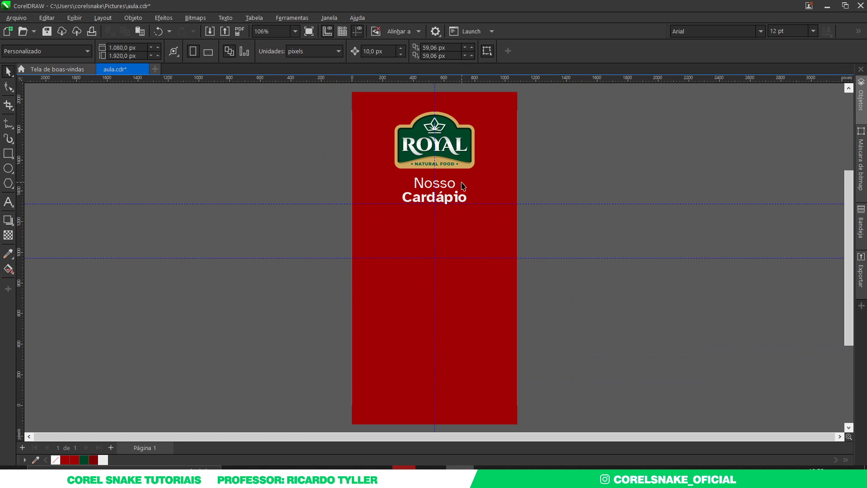
click(465, 236)
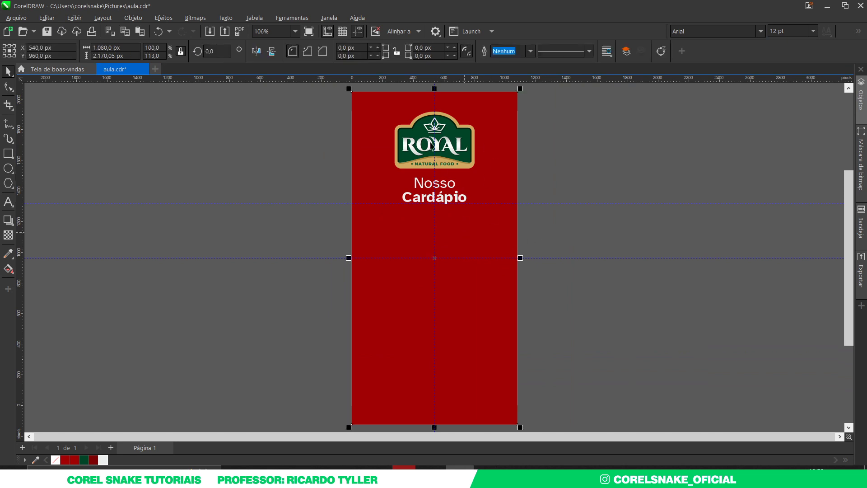
drag(434, 89, 455, 404)
click(84, 460)
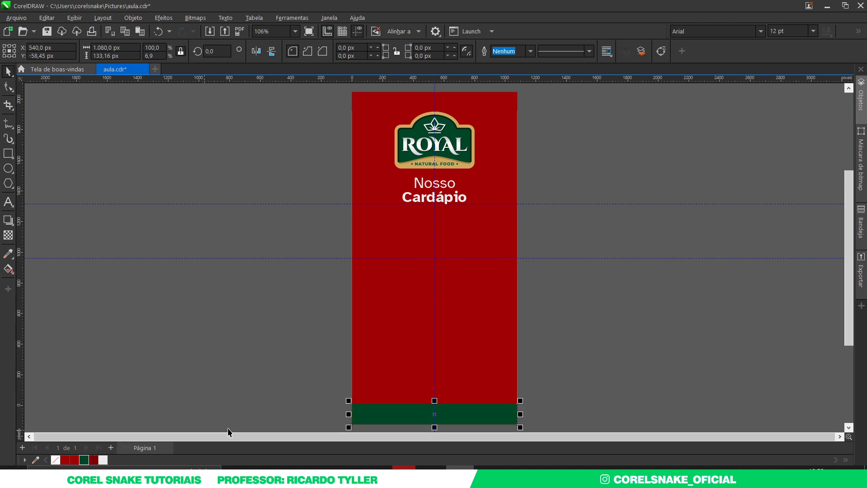
Reposition and resize the green strip into a centered panel about 883 × 731 px below the "Nosso Cardápio" text.
click(588, 361)
drag(455, 412, 434, 336)
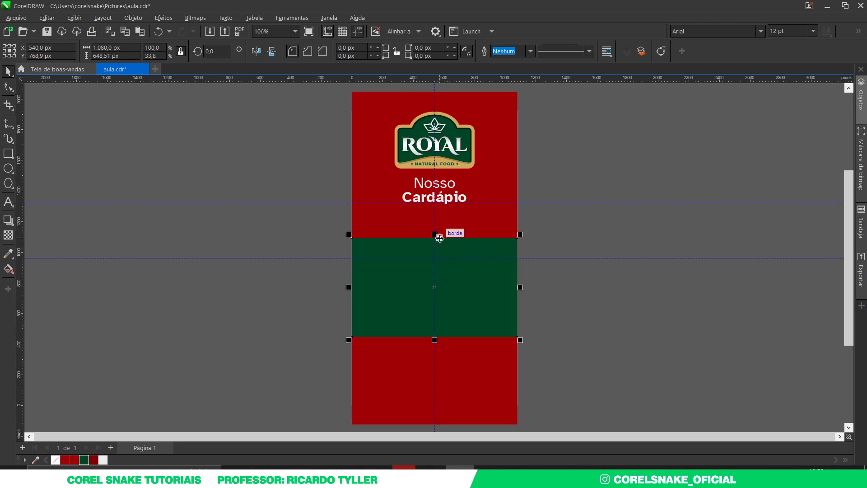
drag(435, 238, 435, 221)
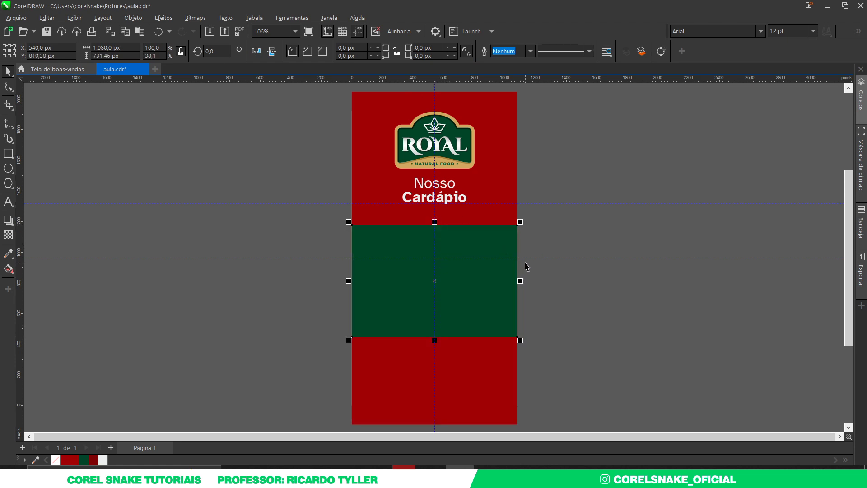
drag(522, 281, 507, 285)
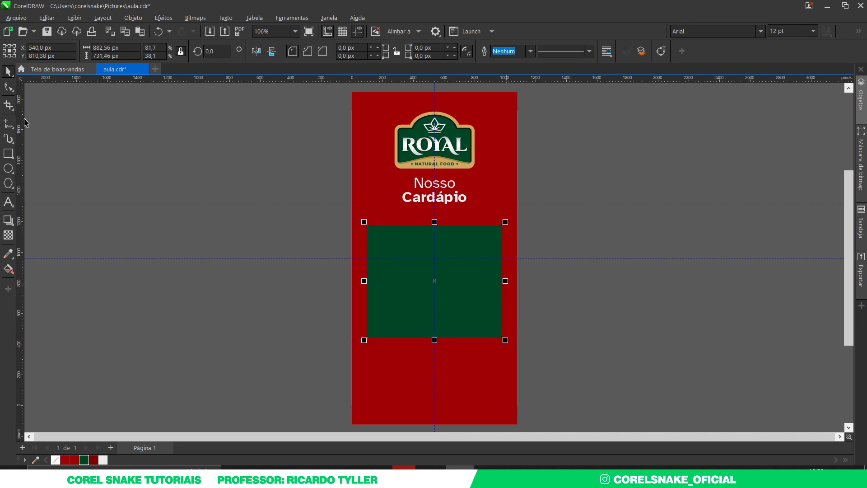
Round all corners of the green panel with the Shape tool to a radius of about 77 px.
click(8, 87)
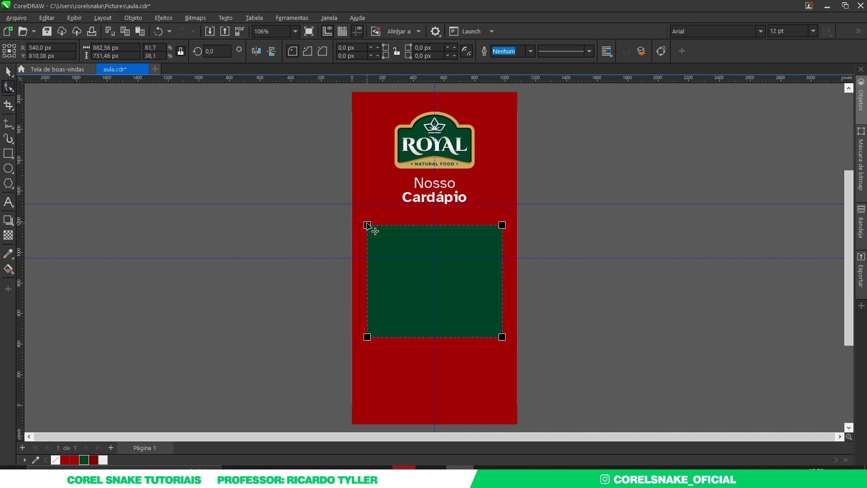
drag(367, 224, 373, 235)
key(ctrl+z)
drag(368, 225, 376, 239)
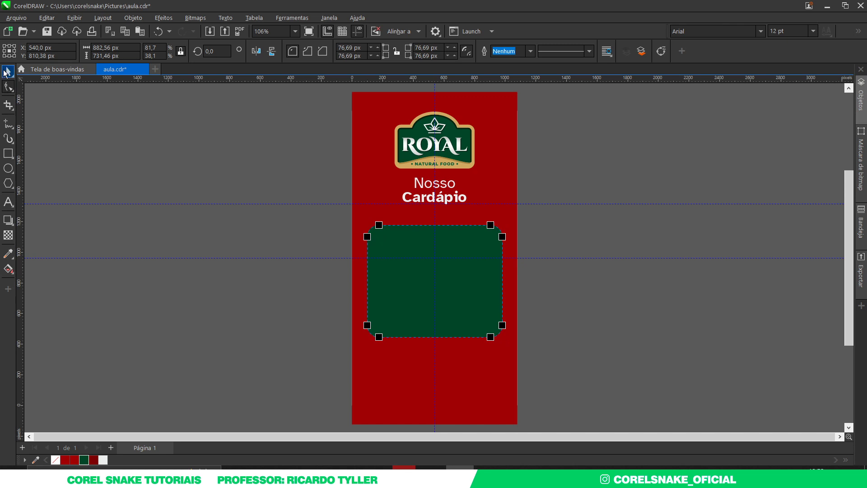
click(6, 71)
click(642, 314)
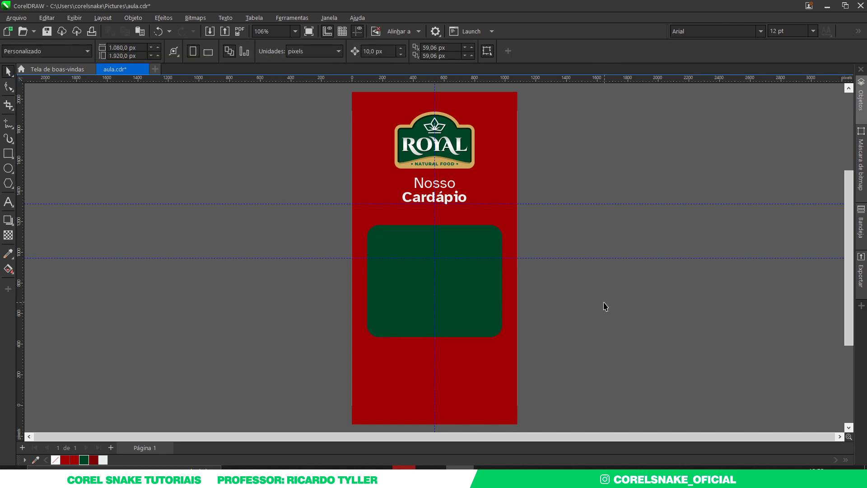
Place a copy of the rounded green panel straight above, overlapping the logo, and fill it with the darker red.
drag(457, 307, 463, 131)
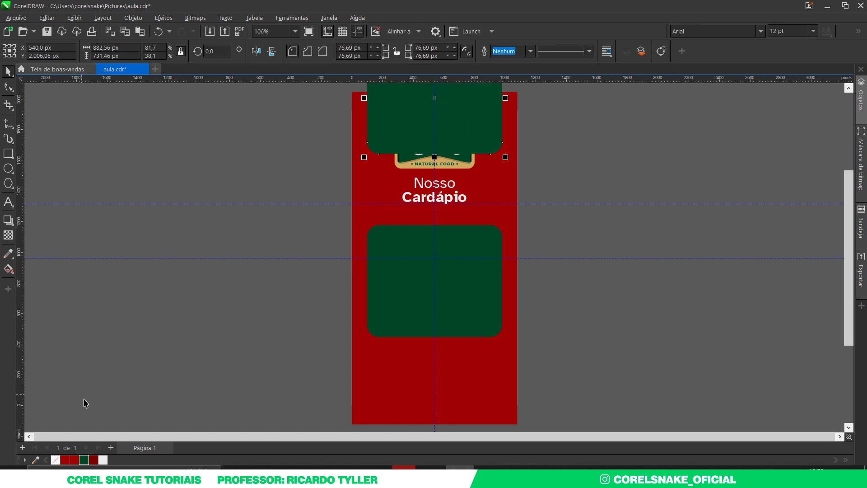
click(92, 460)
Reorder the dark red panel so it lies behind the logo but in front of the red background.
right_click(459, 128)
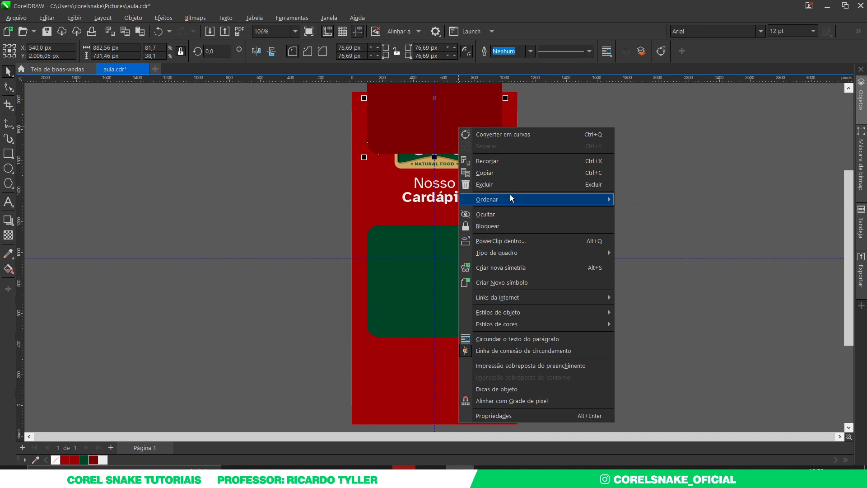
mouse_move(510, 194)
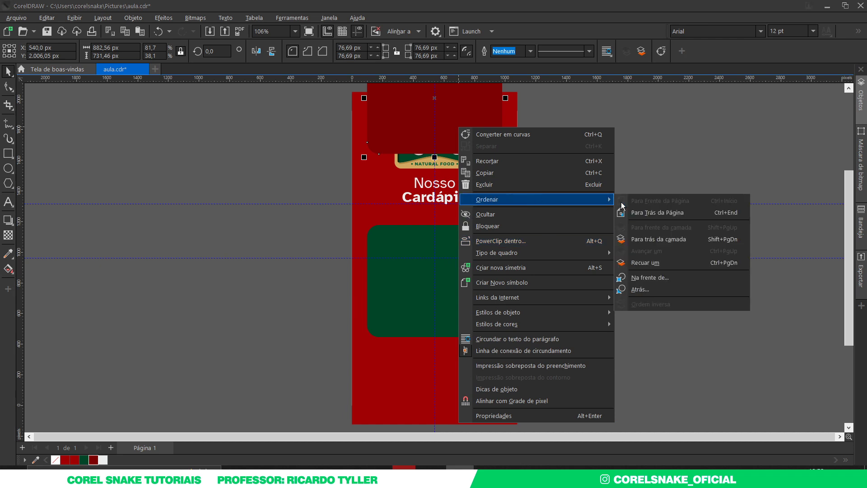
click(731, 241)
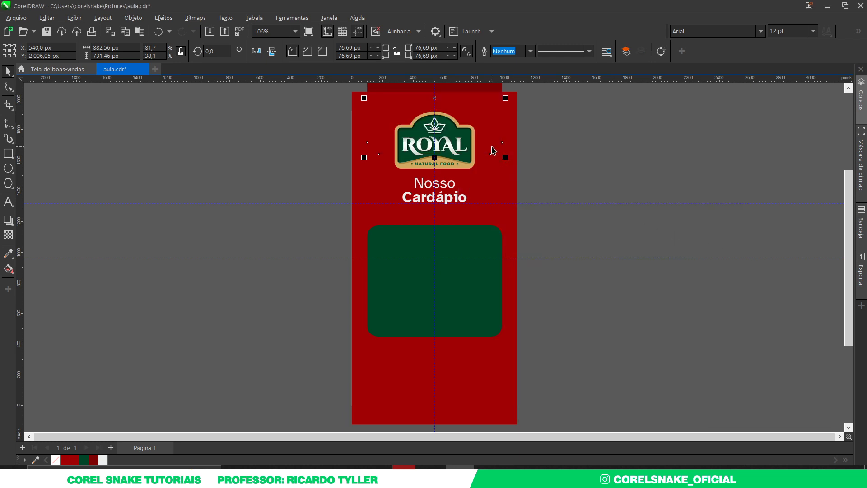
key(ctrl+Page_Up)
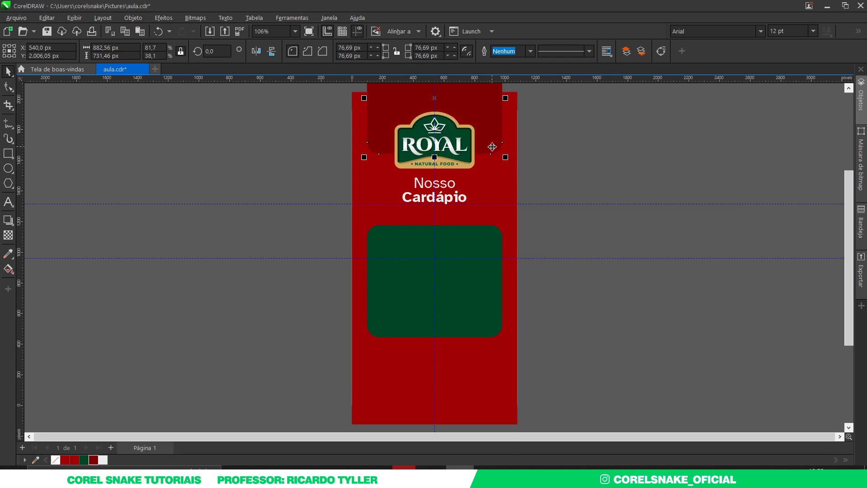
right_click(484, 113)
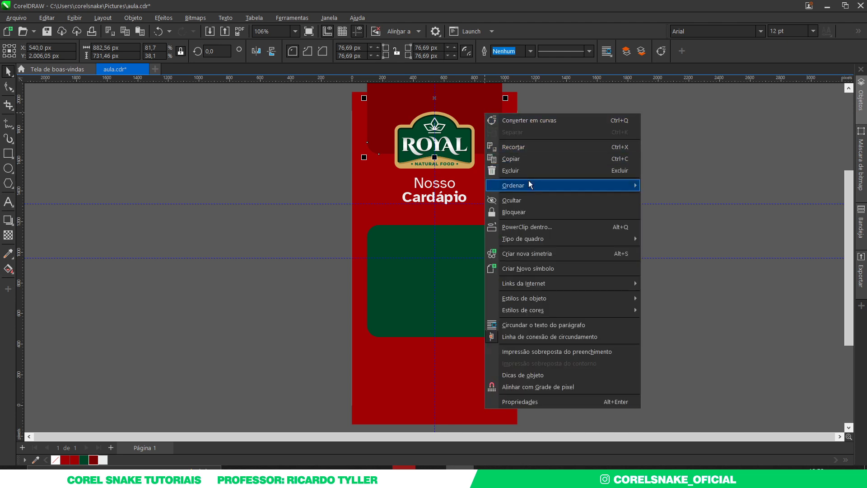
mouse_move(531, 184)
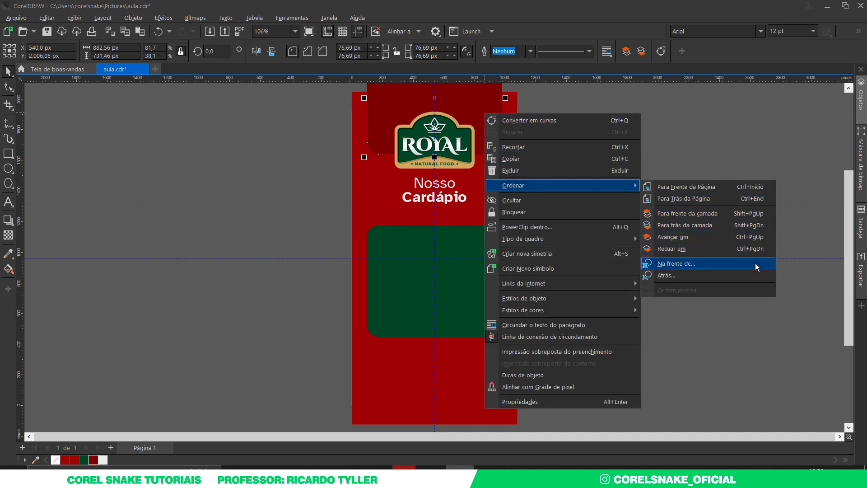
click(752, 219)
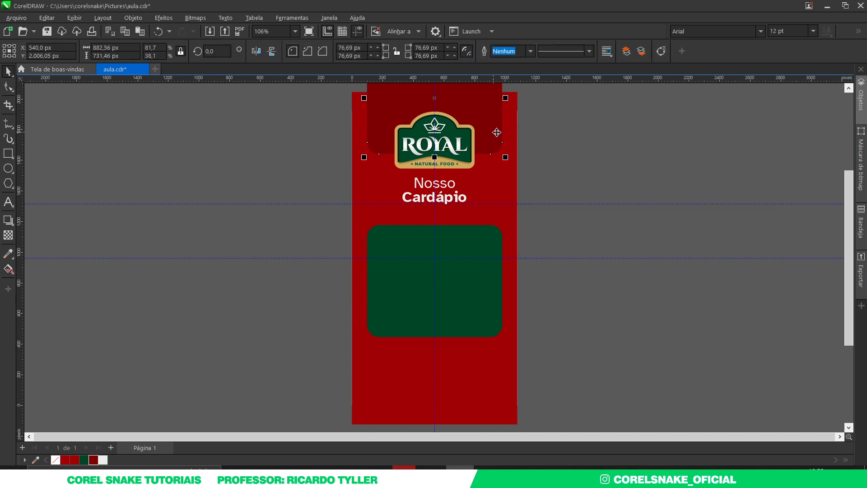
Narrow the dark red panel symmetrically to about 818 px wide and square off its corners with the Shape tool.
drag(506, 98, 500, 98)
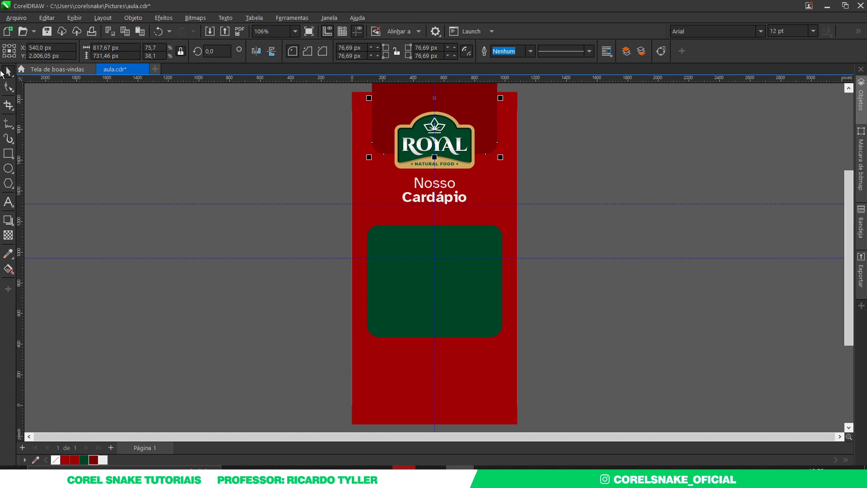
click(8, 87)
drag(387, 157, 370, 156)
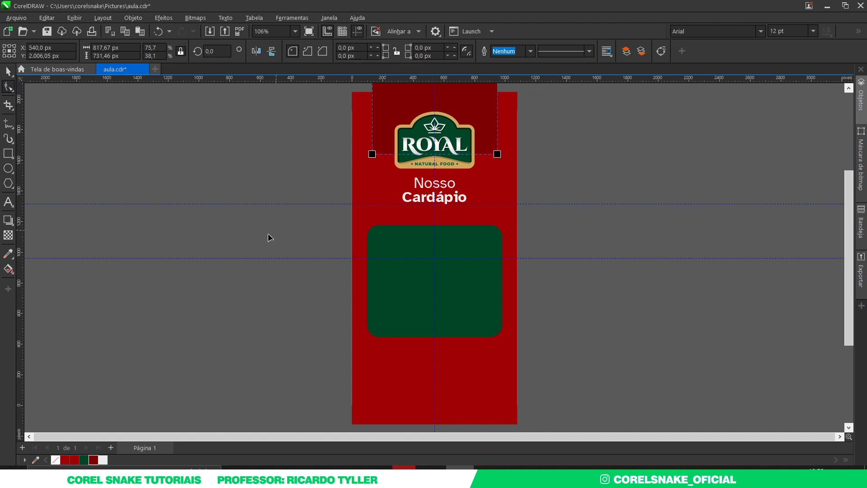
click(8, 70)
Shorten the dark red panel from above so its upper edge meets the red background's upper edge.
scroll(361, 243, down, 1)
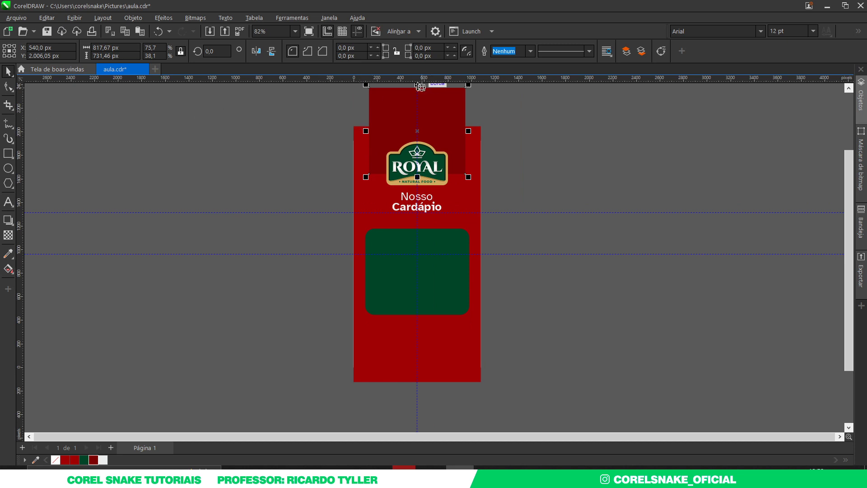
drag(416, 84, 417, 126)
click(505, 175)
scroll(506, 176, up, 1)
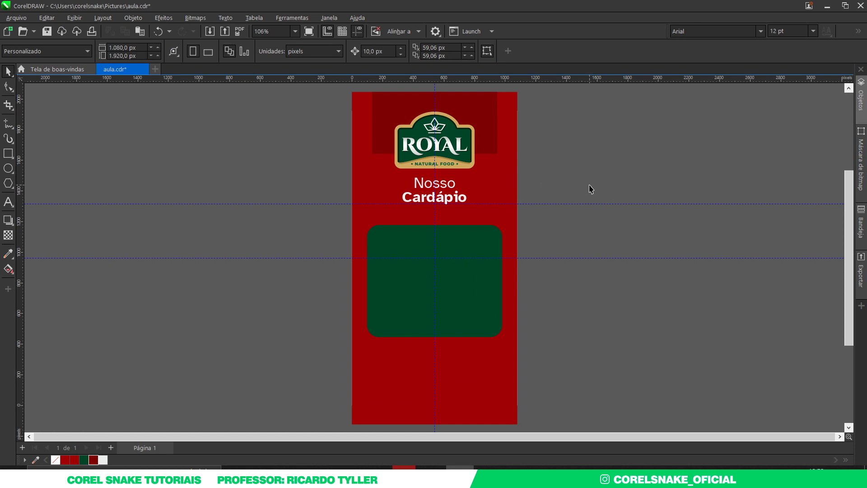
Place a copy of the bold "Cardápio" text in the upper part of the green panel.
click(448, 199)
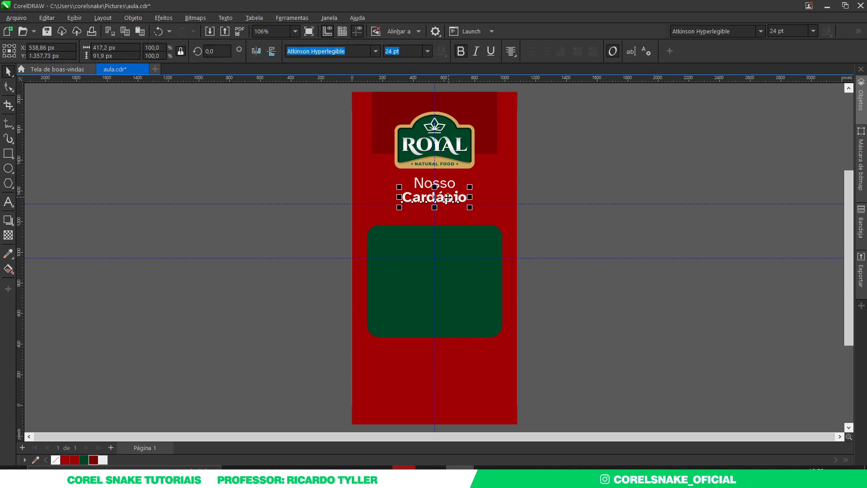
drag(446, 197, 430, 246)
right_click(430, 246)
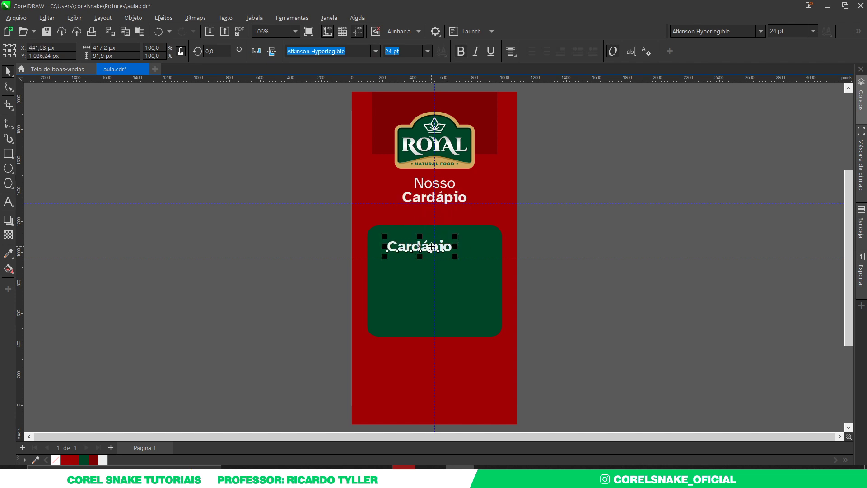
Replace the copied "Cardápio" text in the green panel with "Pizza a Moda" and shrink it to about 13.4 pt.
scroll(427, 246, up, 2)
double_click(422, 248)
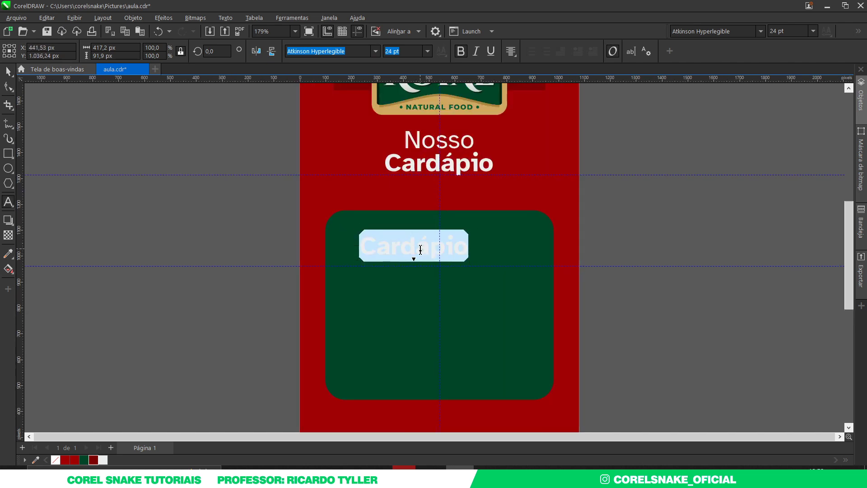
text(Piazz)
key(BackSpace)
key(BackSpace)
key(BackSpace)
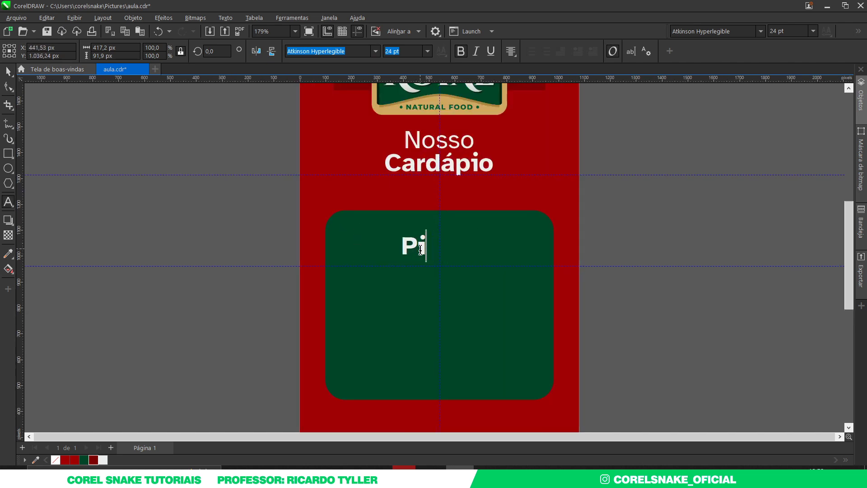
text(za)
key(BackSpace)
text(za)
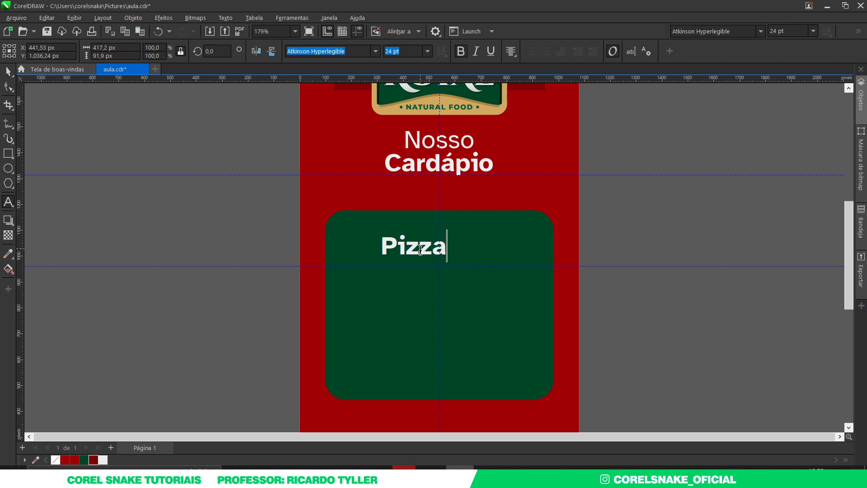
text( a )
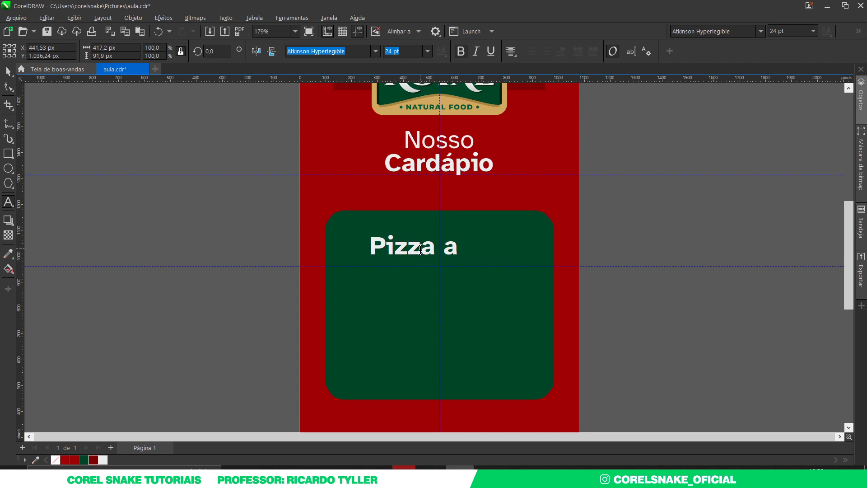
text(mo)
key(BackSpace)
key(BackSpace)
key(BackSpace)
text(M)
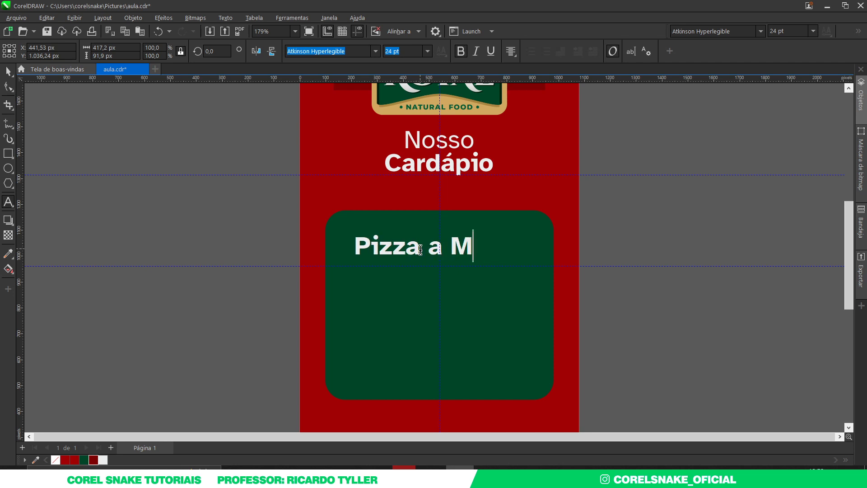
text(O)
key(BackSpace)
text(oda)
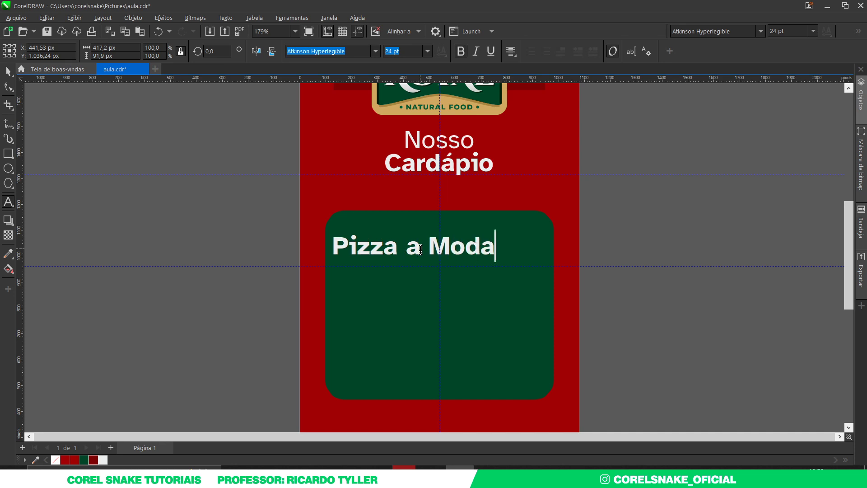
click(8, 71)
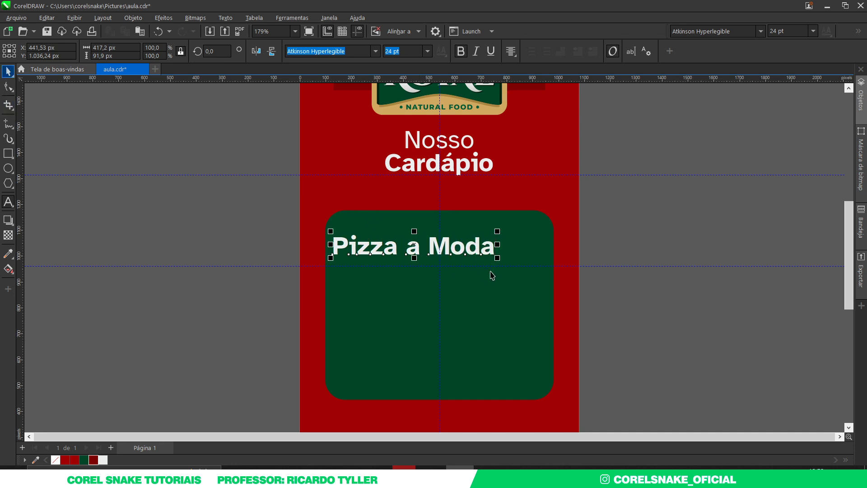
drag(497, 257, 410, 248)
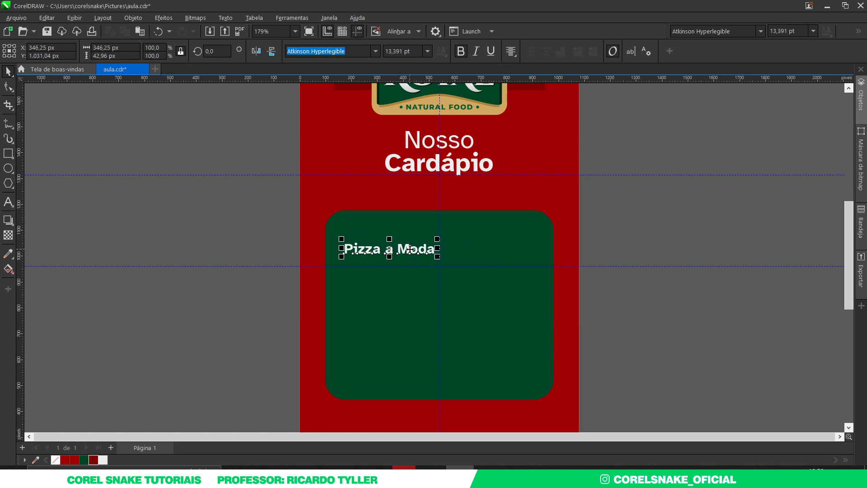
Place a copy of the light "Nosso" text directly below the "Pizza a Moda" title, scaled down to about 10.2 pt.
click(423, 147)
drag(423, 147, 366, 265)
right_click(424, 302)
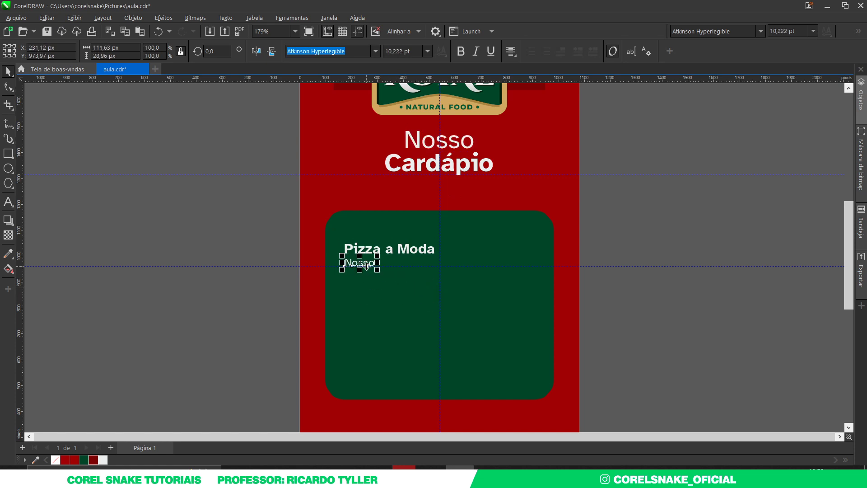
Replace the small "Nosso" copy with "Coloque aqui todos os ingredientes utilizados no produto acima", broken into two lines after "ingredientes".
double_click(366, 266)
double_click(366, 266)
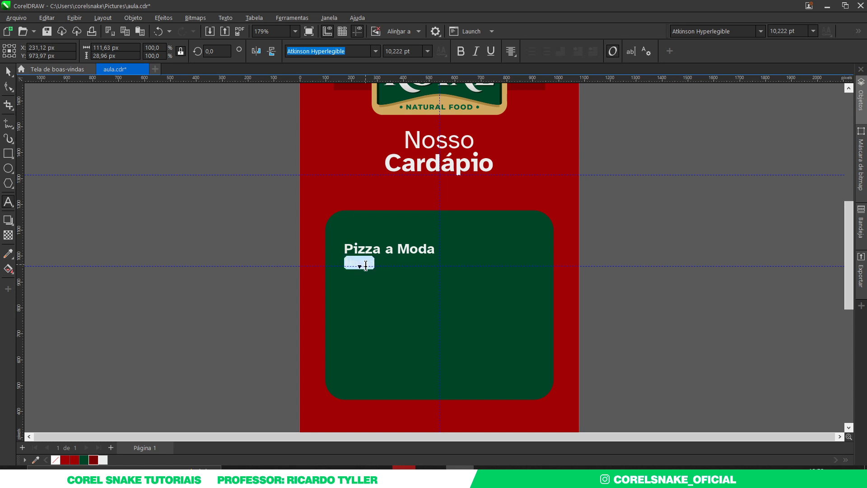
text(Coloque)
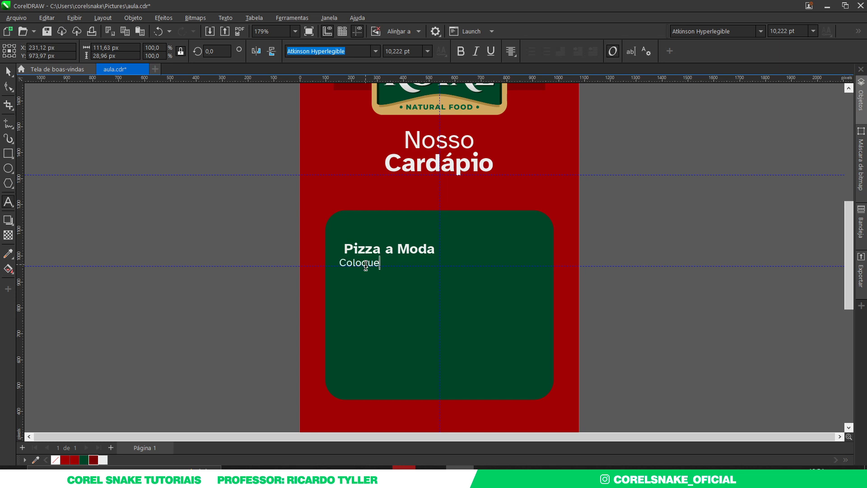
text( aqui todos )
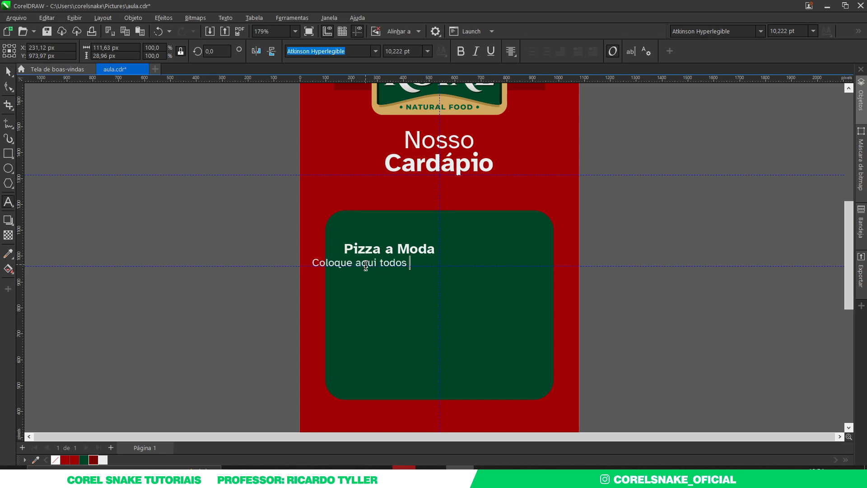
text(os ingredient)
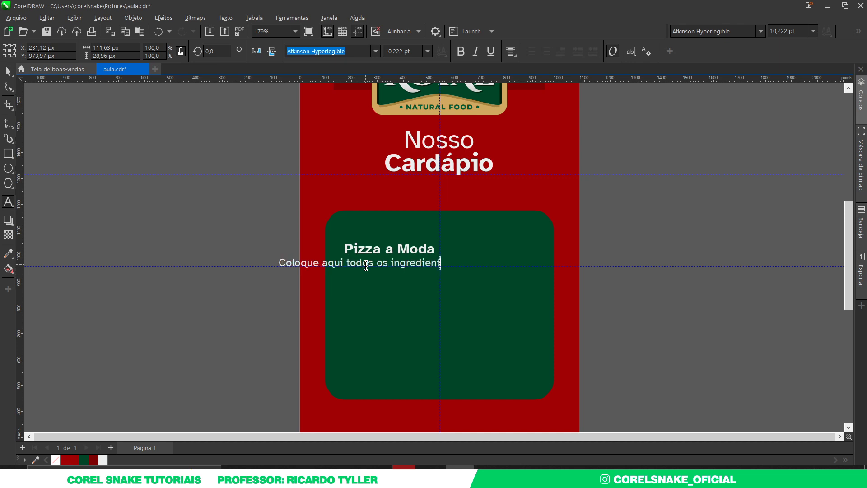
text(es uti)
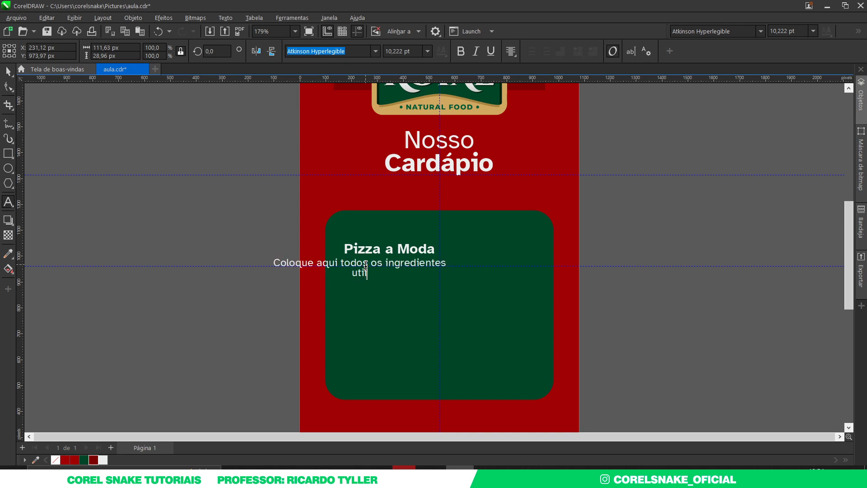
text(lizanos no produ)
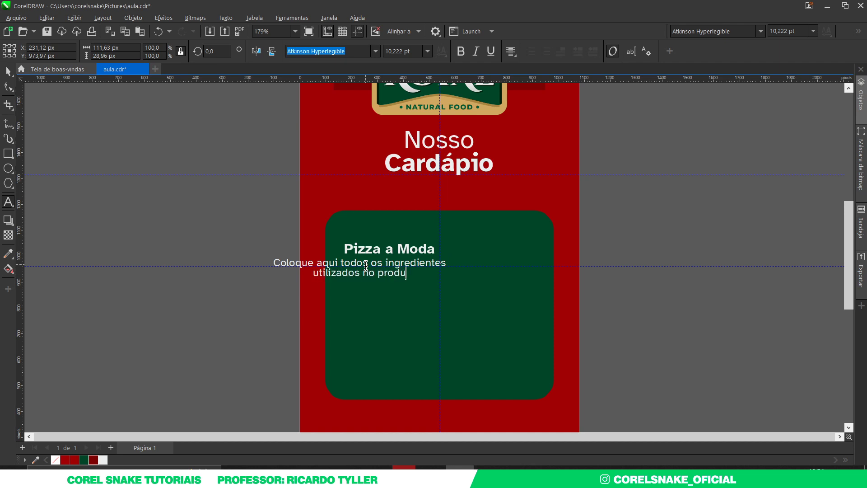
text(to acima)
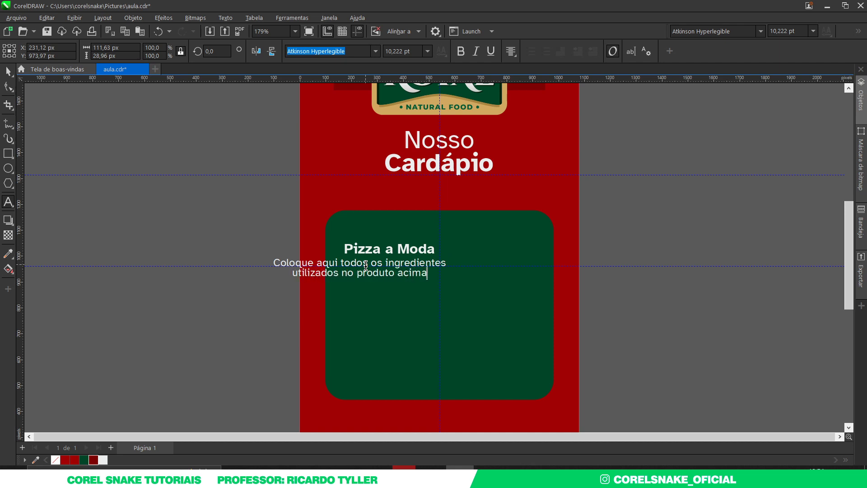
key(ctrl+space)
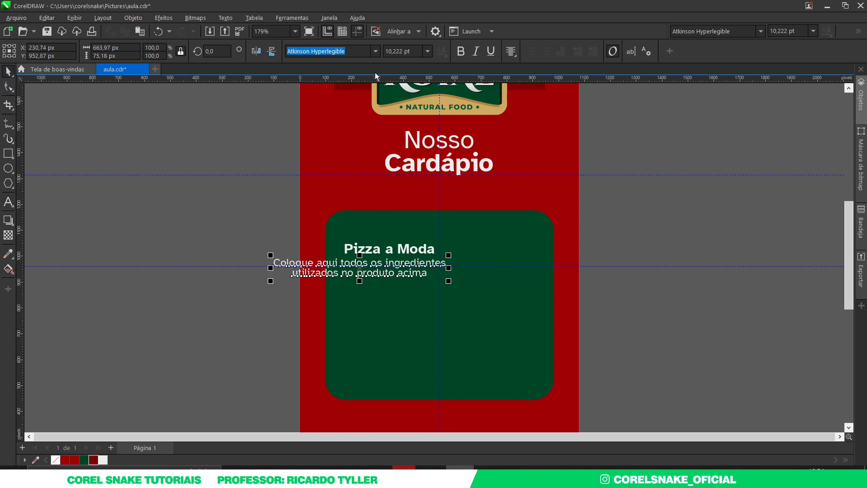
Left-align the ingredients text under the left edge of "Pizza a Moda" and shrink it to about 473 px wide.
click(511, 52)
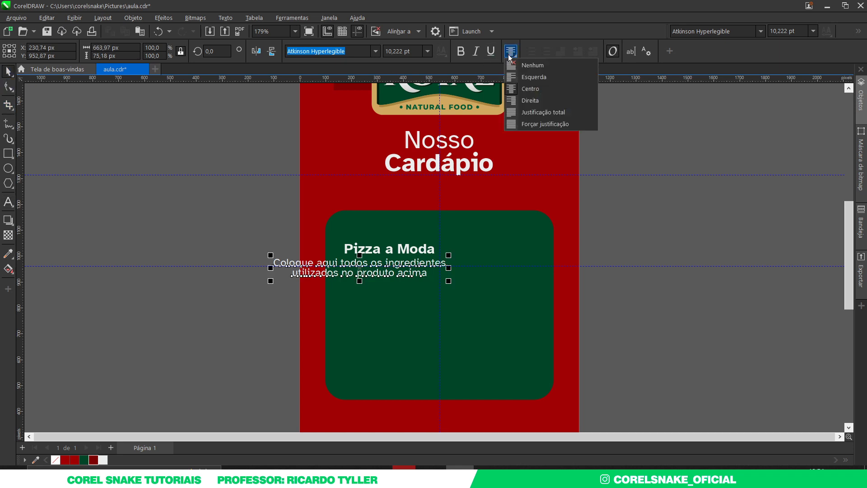
click(523, 75)
drag(310, 268, 383, 267)
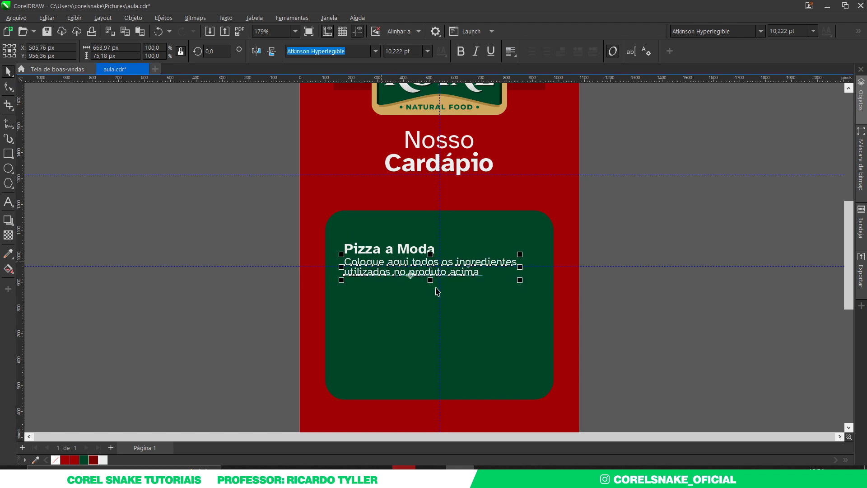
drag(519, 281, 471, 287)
Move the pizza title and its ingredients text together about 20 px up in the green panel.
drag(209, 220, 518, 307)
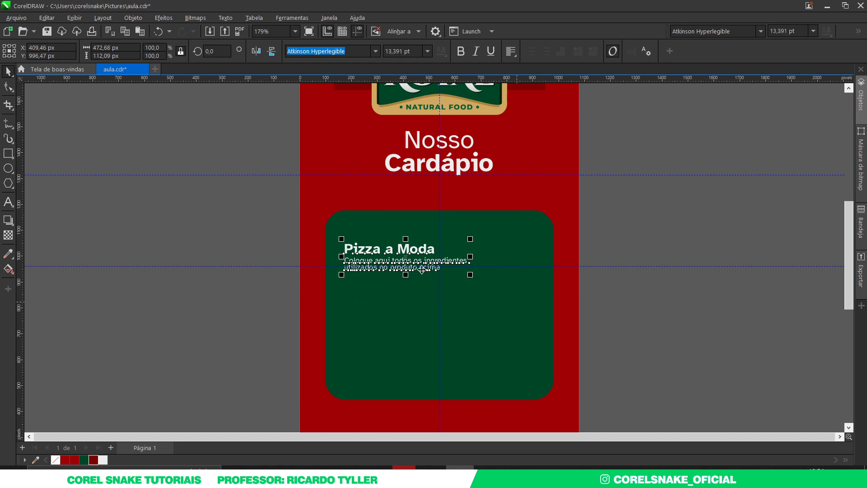
drag(405, 261, 405, 255)
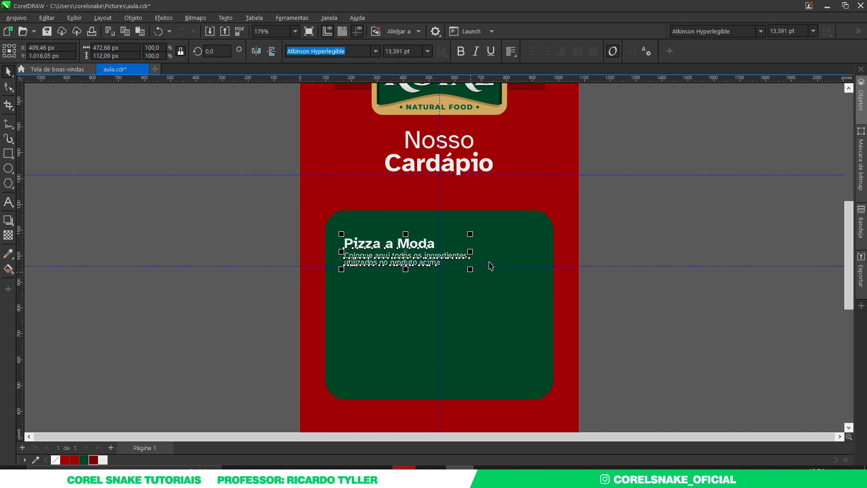
click(644, 226)
Copy the "Pizza a Moda" title to the right of the ingredients text and change the copy to "R$ 45,00".
click(409, 245)
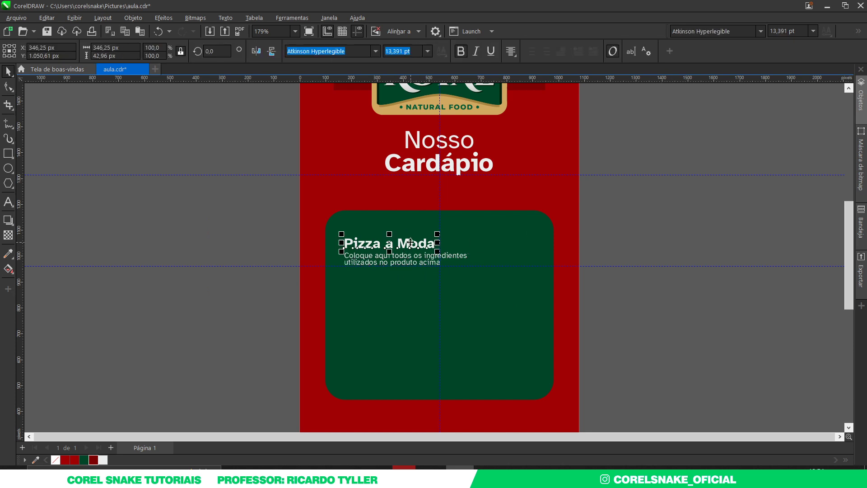
drag(409, 244, 551, 263)
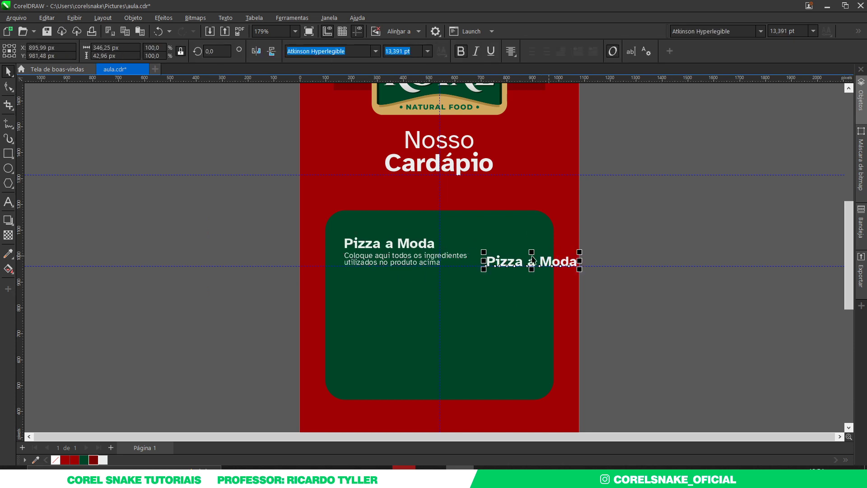
click(517, 261)
double_click(517, 261)
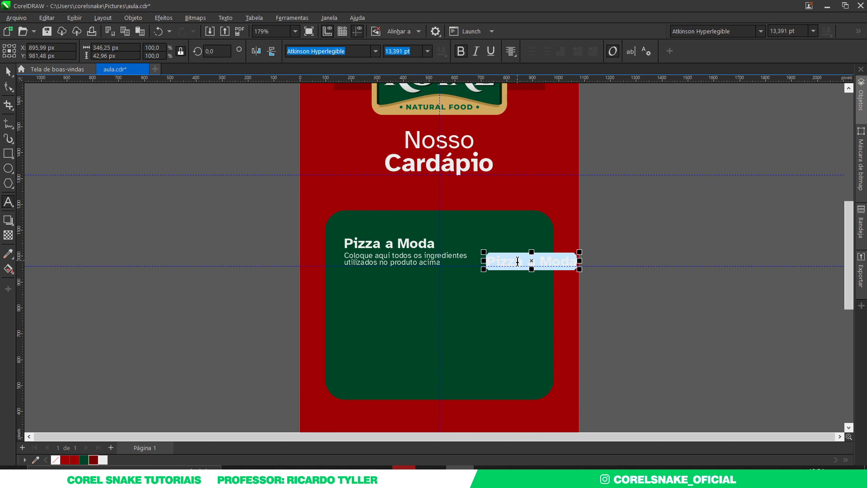
text(R$ 4)
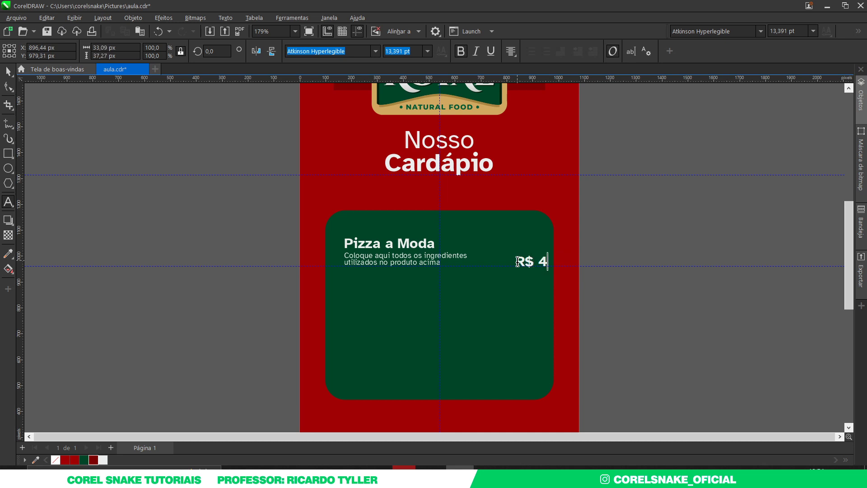
text(5,00)
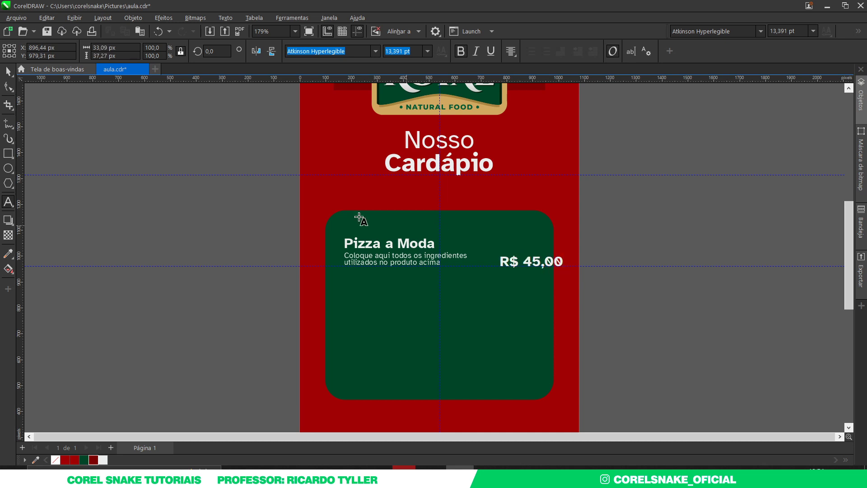
key(Escape)
click(8, 71)
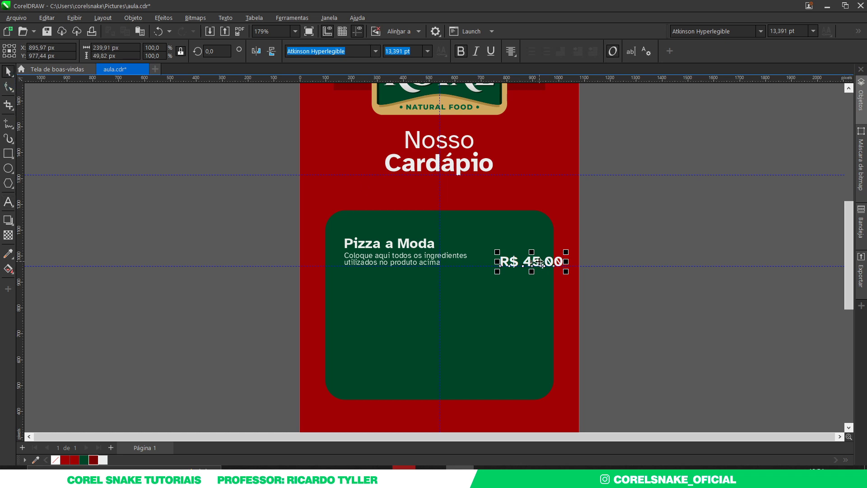
Change the price to "R$ 45,99" and shift it left until it sits inside the green panel.
mouse_move(541, 266)
mouse_down()
mouse_move(531, 267)
mouse_move(555, 261)
mouse_up()
double_click(536, 261)
text(99)
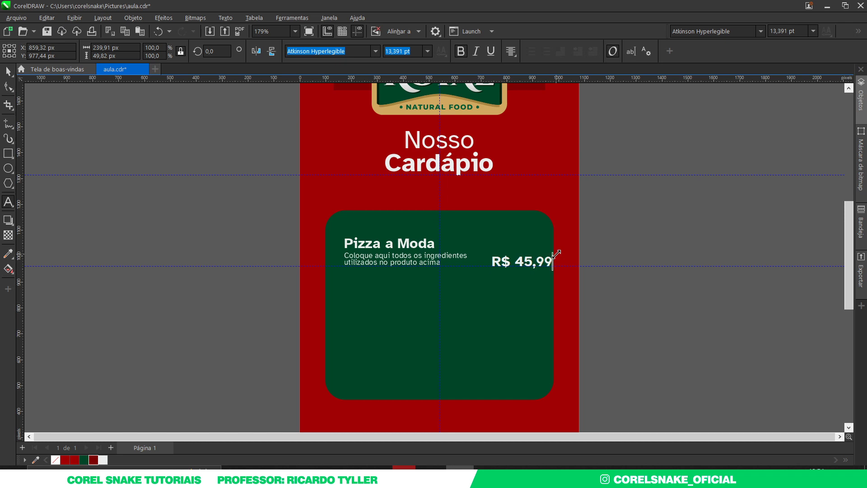
click(8, 71)
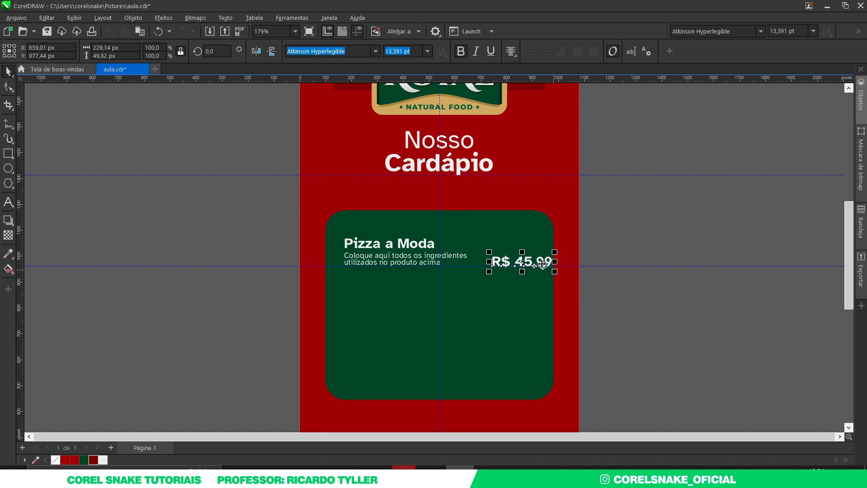
key(Left)
key(Left)
key(Left)
key(Left)
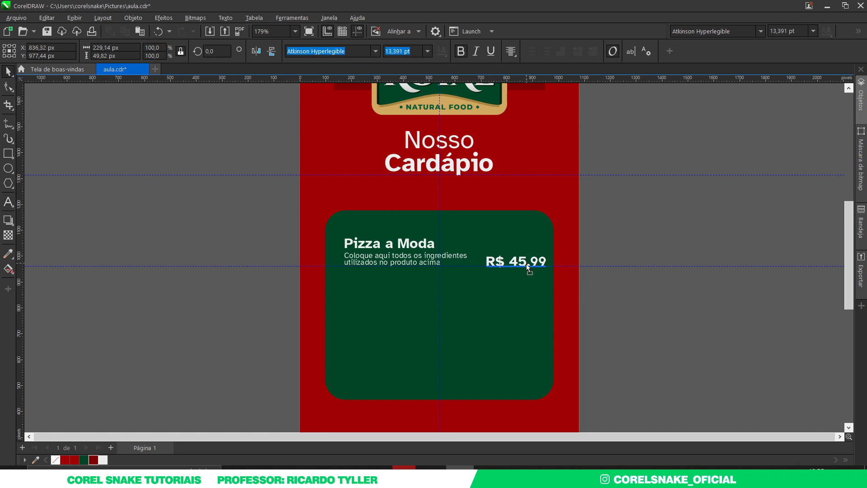
drag(548, 252, 547, 251)
click(661, 236)
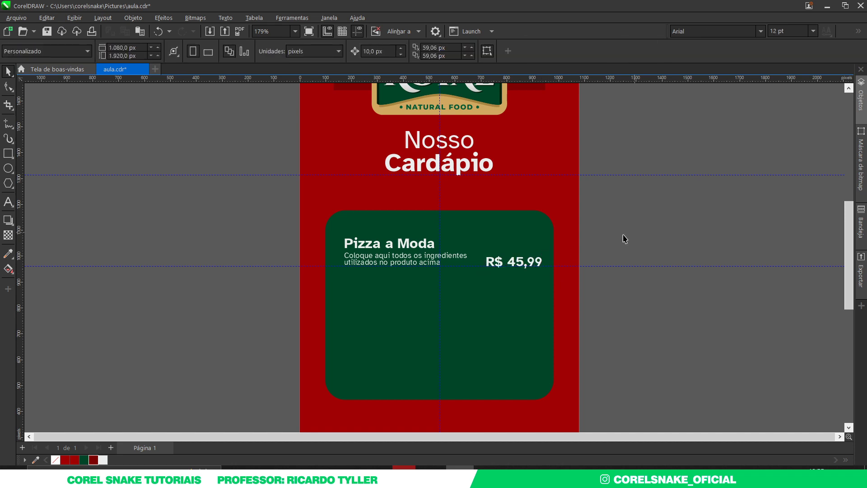
key(ctrl+z)
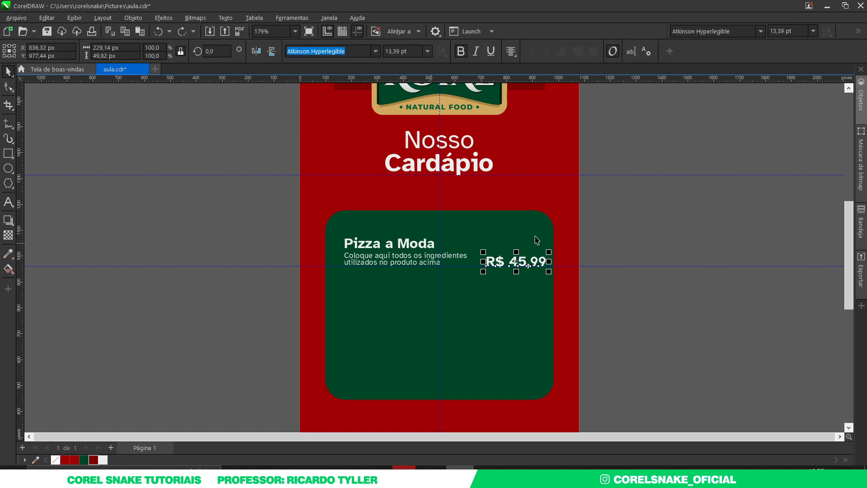
Shrink the title, ingredients and price about their common centre to about 717 px wide, and shift the title and ingredients slightly left.
drag(658, 213, 338, 295)
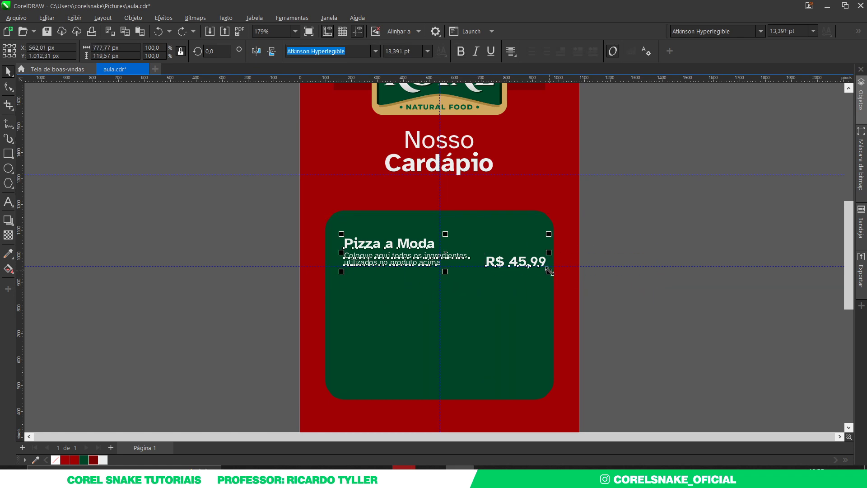
drag(550, 282, 542, 281)
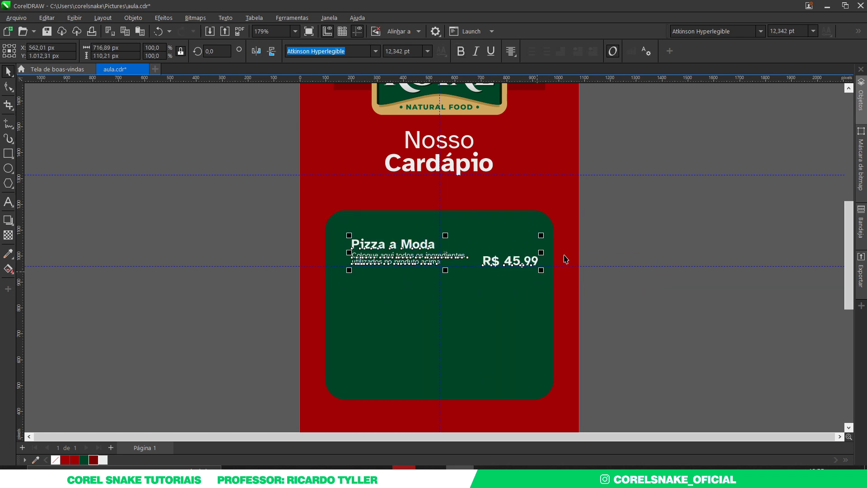
click(645, 226)
drag(223, 213, 480, 275)
drag(416, 256, 411, 256)
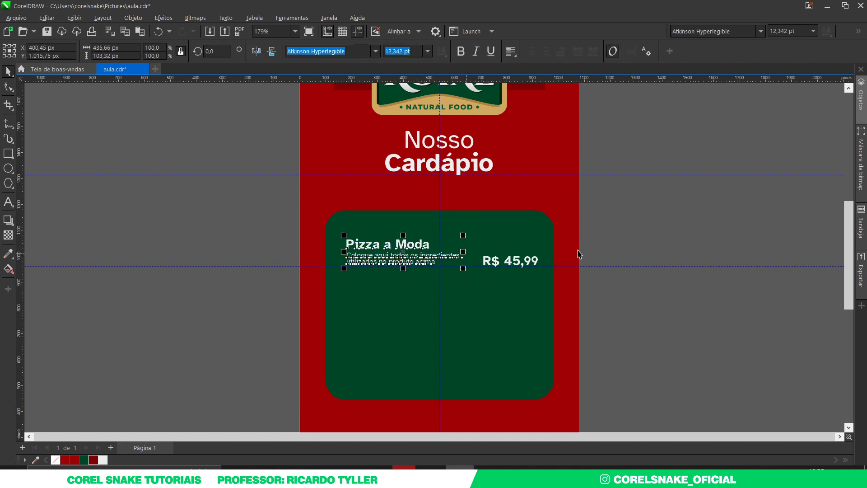
Group the pizza title, ingredients text and price, and centre the group horizontally in the green panel.
drag(654, 199, 305, 296)
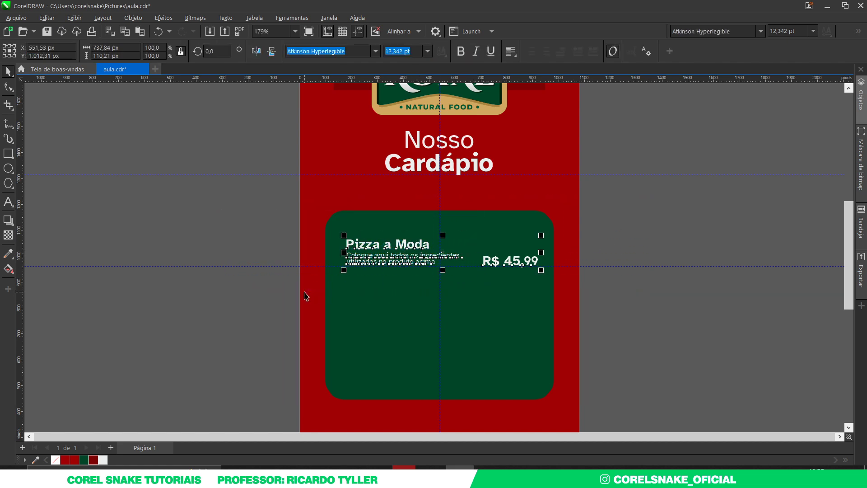
click(358, 332)
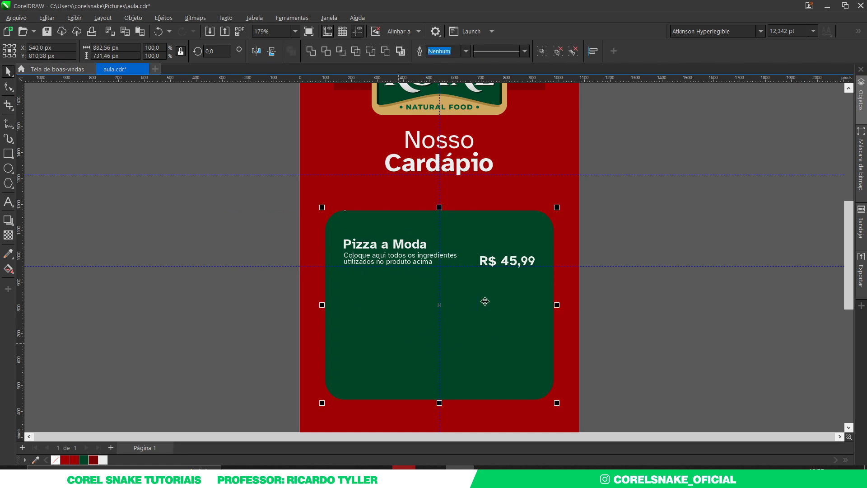
drag(603, 219, 305, 306)
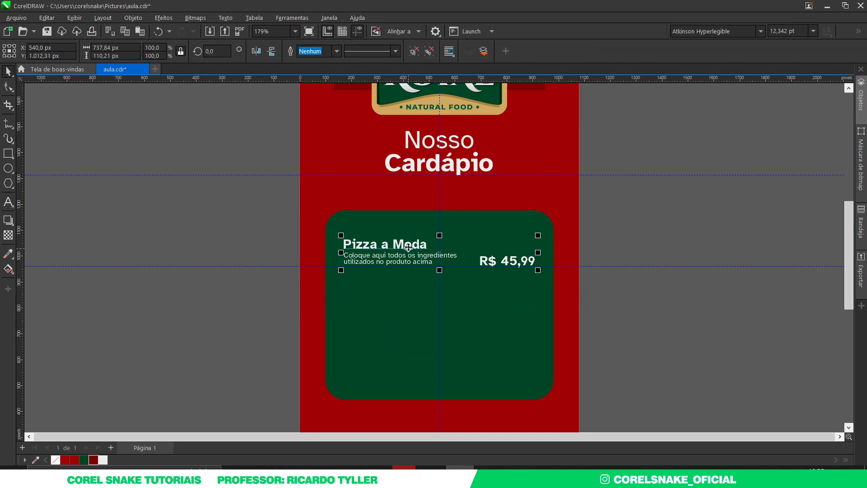
Copy the grouped menu item straight down twice at about 175 px spacing to make three rows.
drag(408, 249, 406, 291)
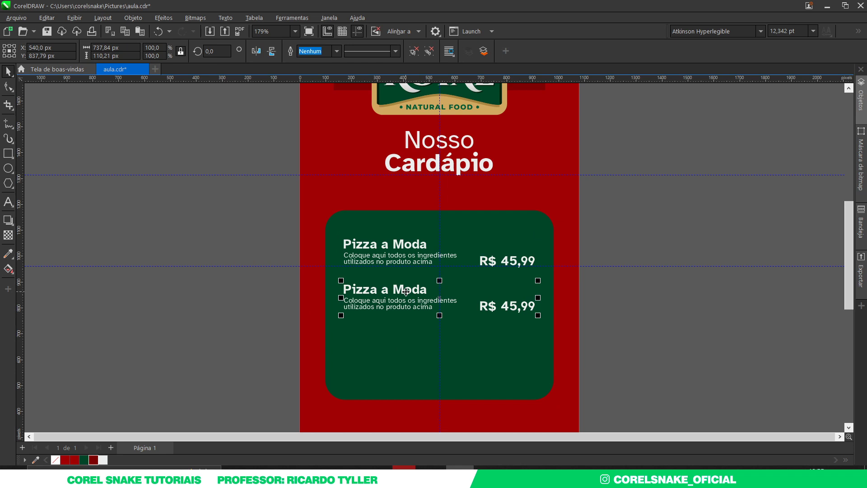
key(ctrl+d)
scroll(496, 316, down, 1)
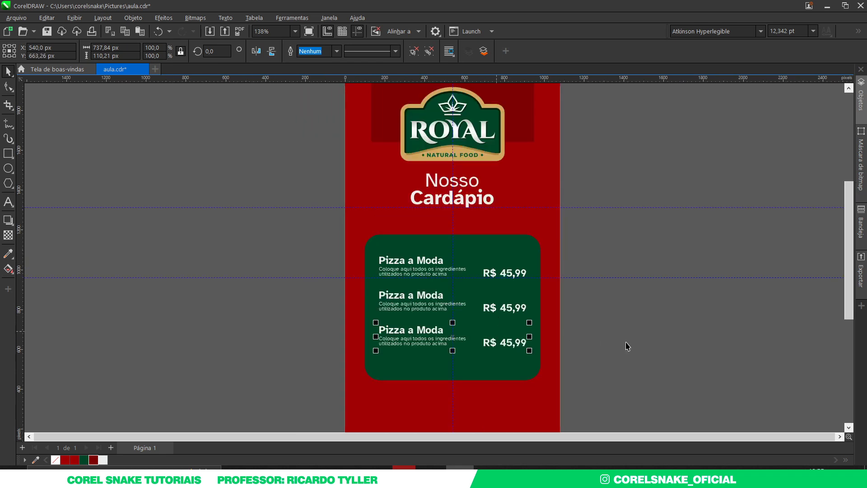
Group the three menu items and centre them vertically in the green panel.
click(616, 371)
drag(617, 371, 348, 255)
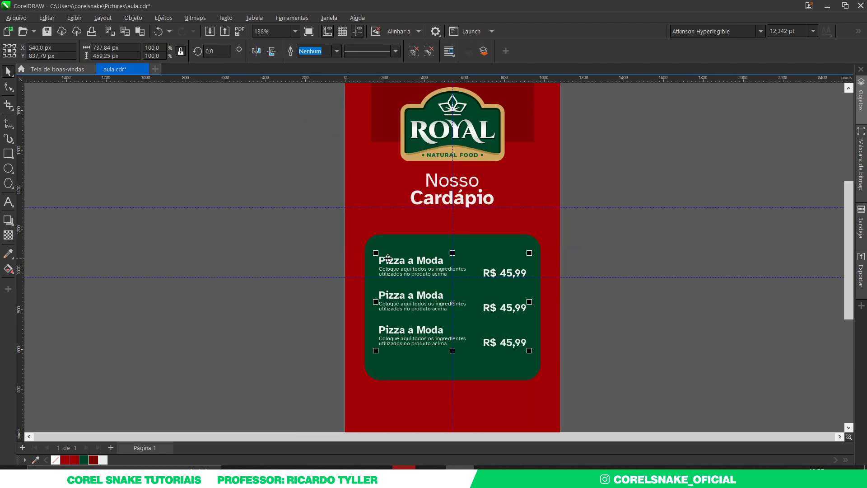
scroll(546, 313, down, 2)
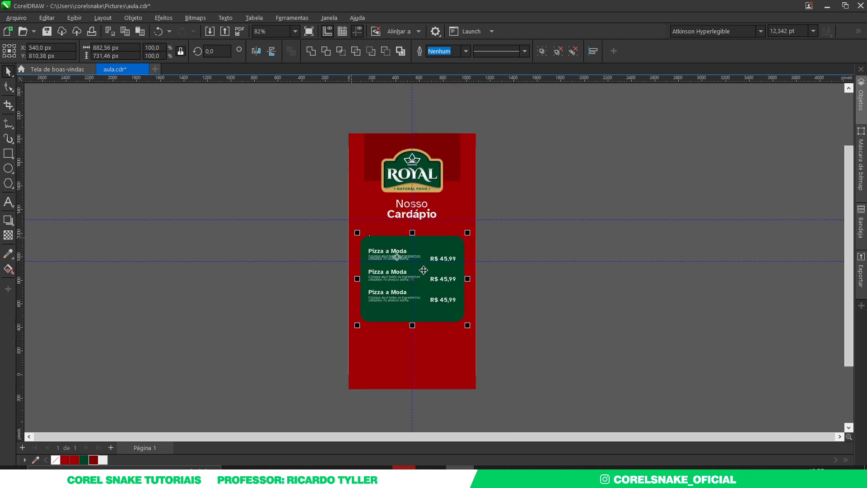
click(500, 310)
scroll(499, 310, up, 1)
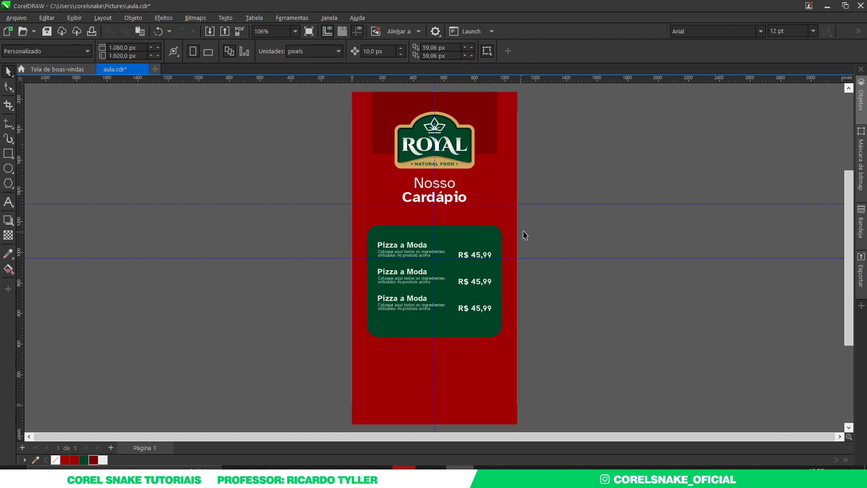
drag(527, 232, 346, 332)
shift+click(403, 325)
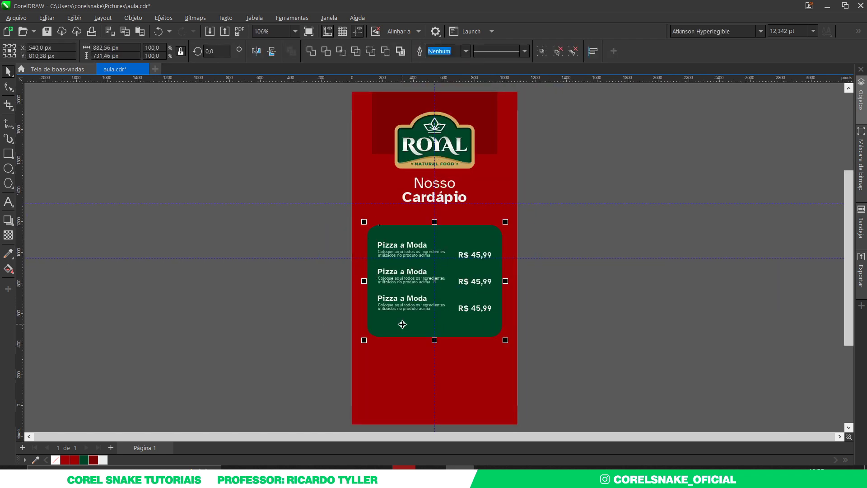
key(e)
click(606, 343)
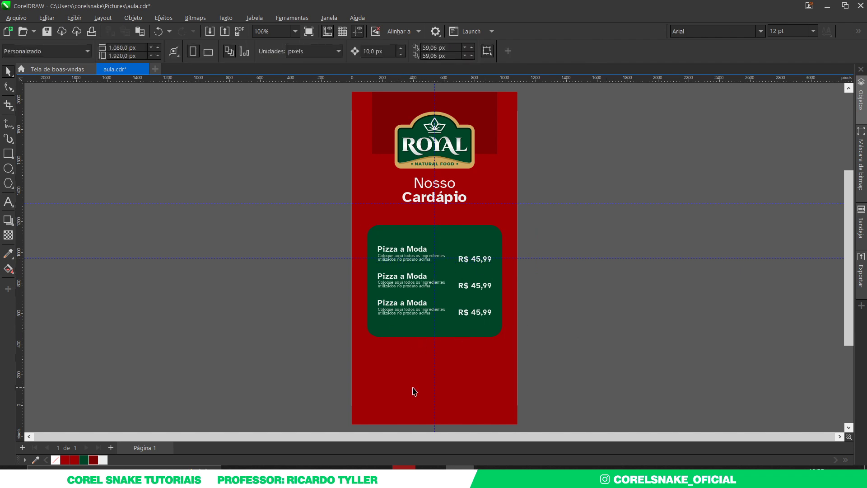
Reduce the green panel's height to about 683 px symmetrically about its centre.
click(404, 326)
scroll(426, 279, up, 2)
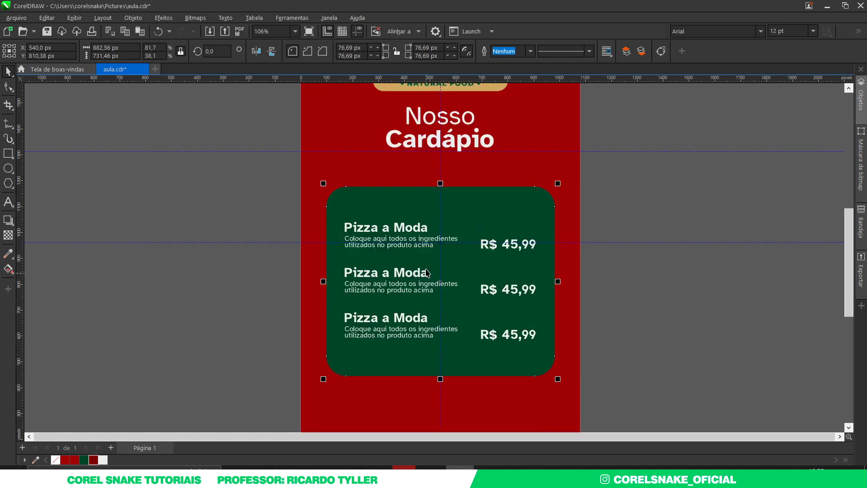
drag(440, 183, 440, 189)
scroll(461, 315, down, 1)
scroll(593, 372, down, 1)
drag(600, 378, 298, 217)
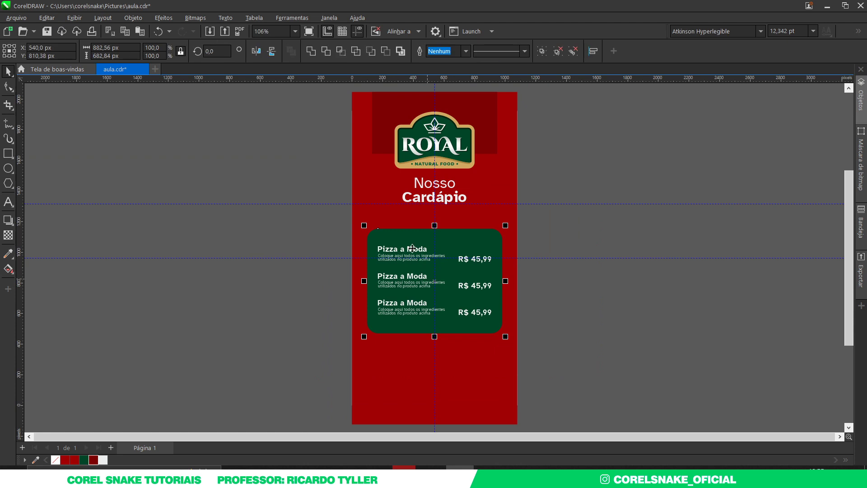
click(606, 357)
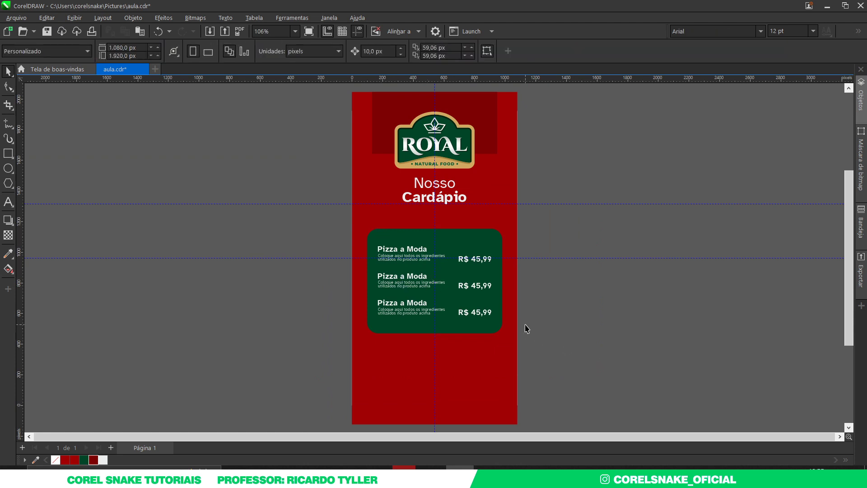
Copy the green panel below itself and shrink the copy to a button bar about 563 × 123 px.
click(420, 235)
drag(420, 234, 428, 269)
right_click(428, 345)
scroll(428, 345, down, 1)
scroll(474, 248, up, 3)
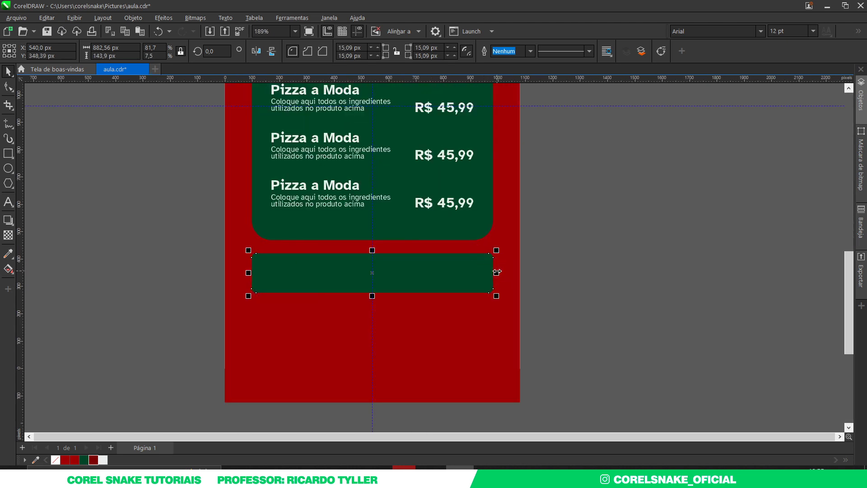
drag(497, 272, 452, 273)
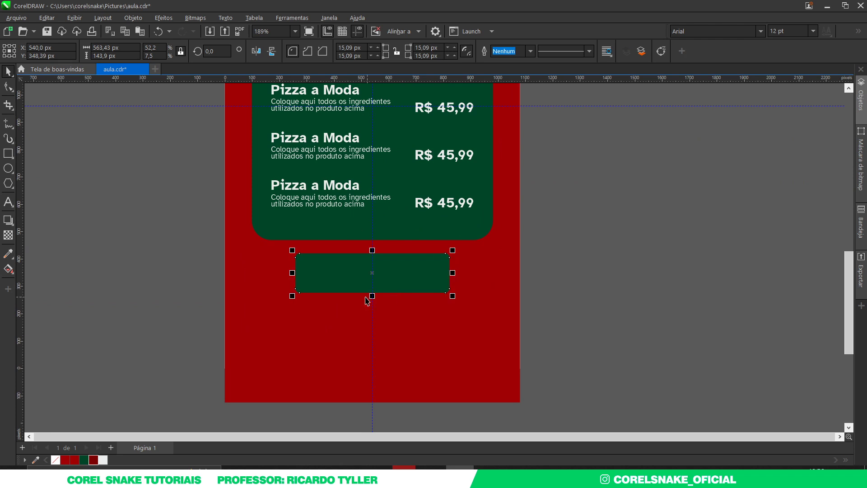
drag(370, 296, 380, 290)
scroll(414, 325, down, 3)
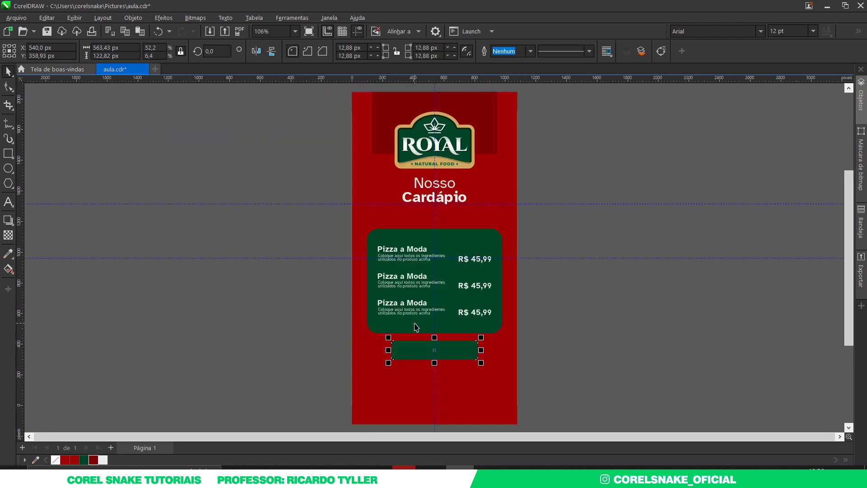
Move the green button bar down about 30 px and widen it symmetrically to about 641 px.
click(588, 340)
scroll(431, 373, up, 1)
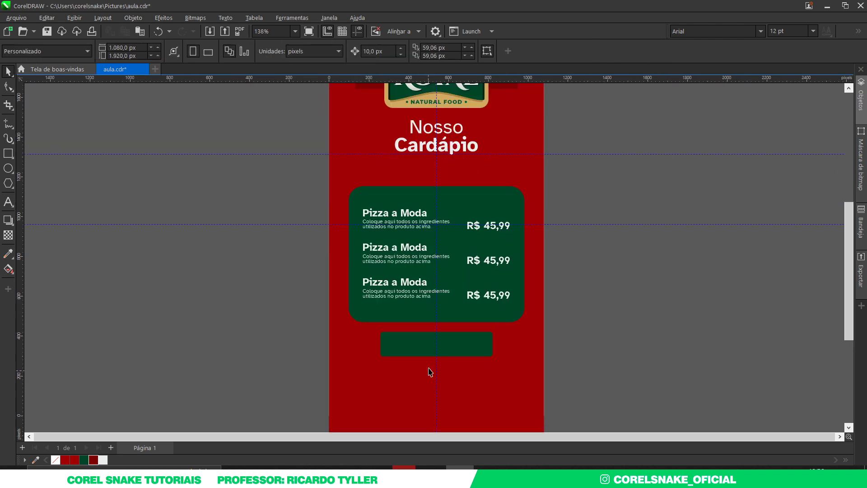
click(445, 350)
scroll(444, 352, down, 1)
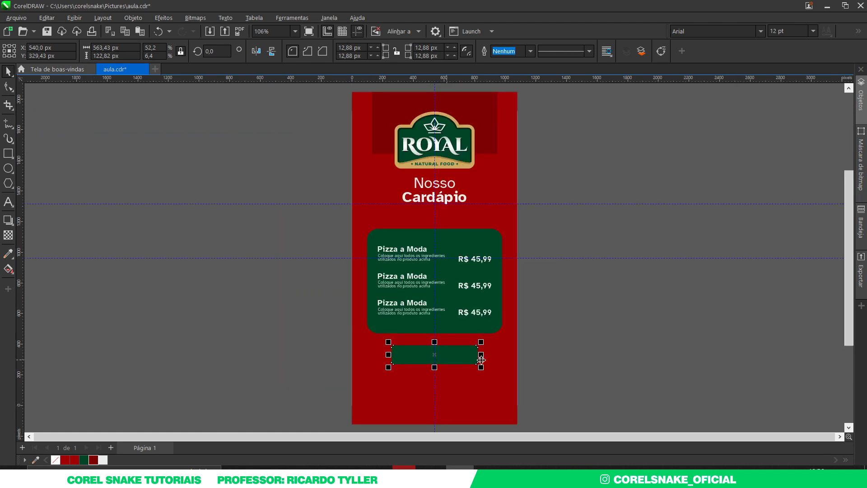
click(540, 367)
click(465, 358)
drag(479, 354, 488, 354)
click(564, 351)
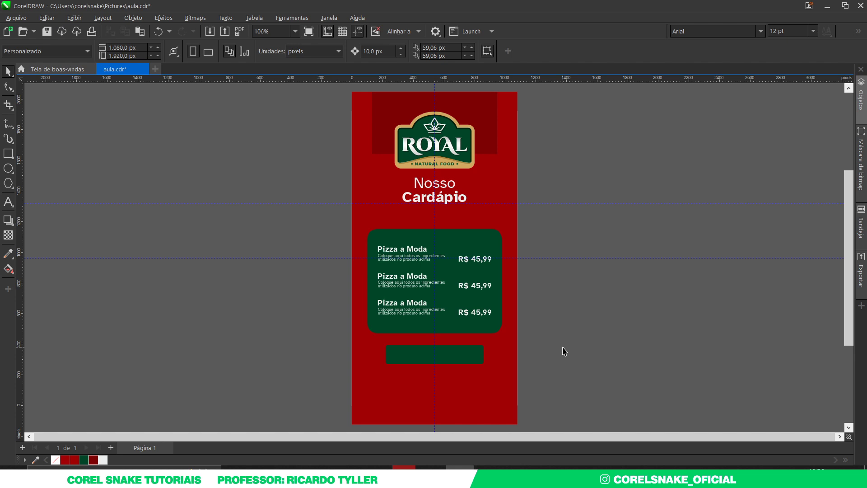
Copy the middle menu item's price onto the green button bar below the panel.
scroll(445, 365, up, 3)
click(447, 359)
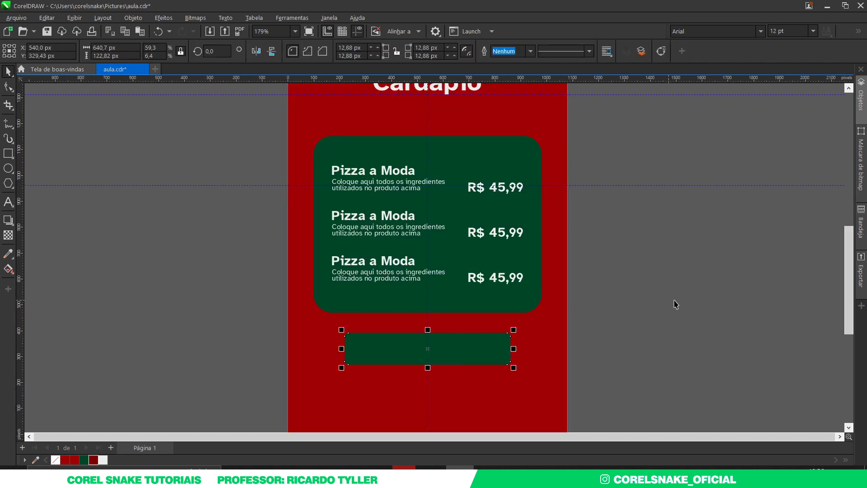
click(676, 304)
click(496, 234)
click(494, 234)
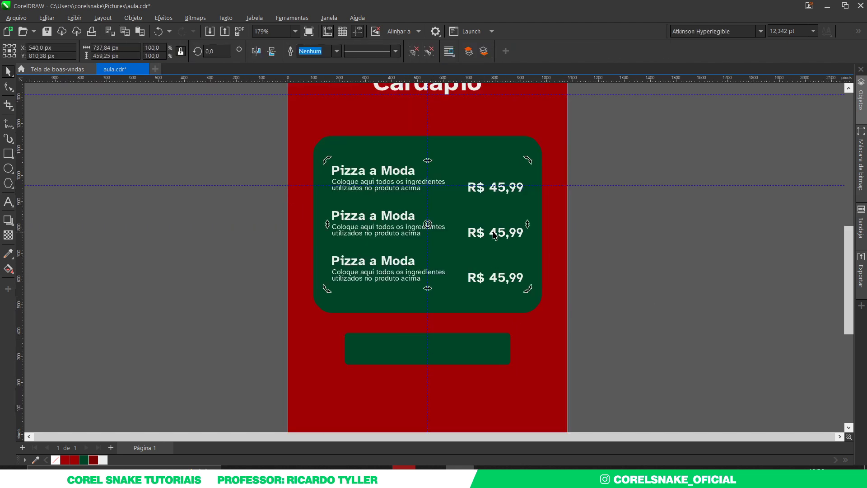
click(495, 234)
ctrl+click(496, 235)
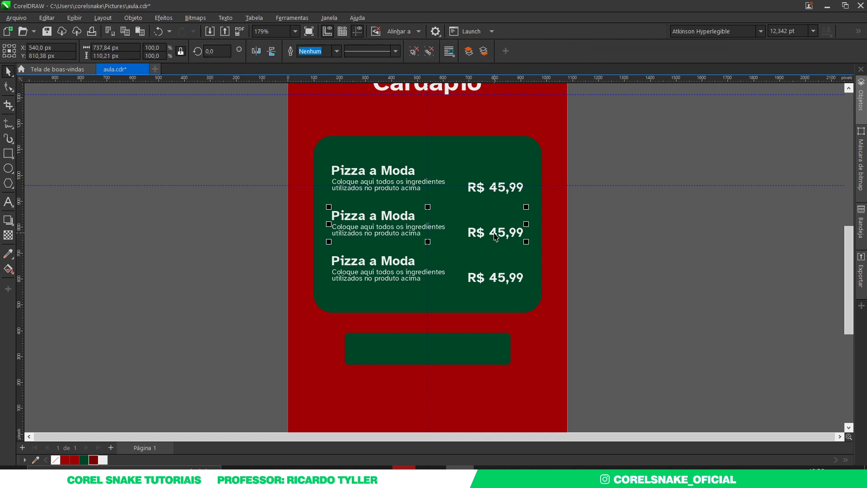
click(597, 244)
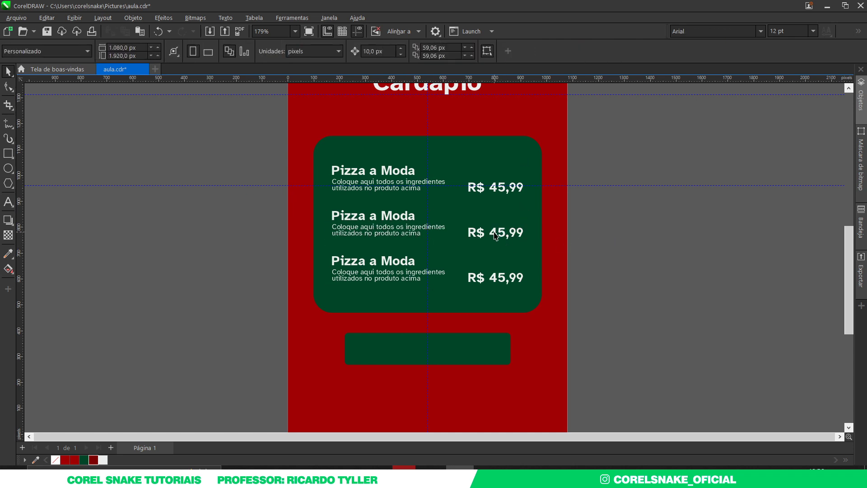
drag(495, 234, 454, 351)
Change the copied price's text on the button to "ENCERRAR PEDIDO".
double_click(454, 351)
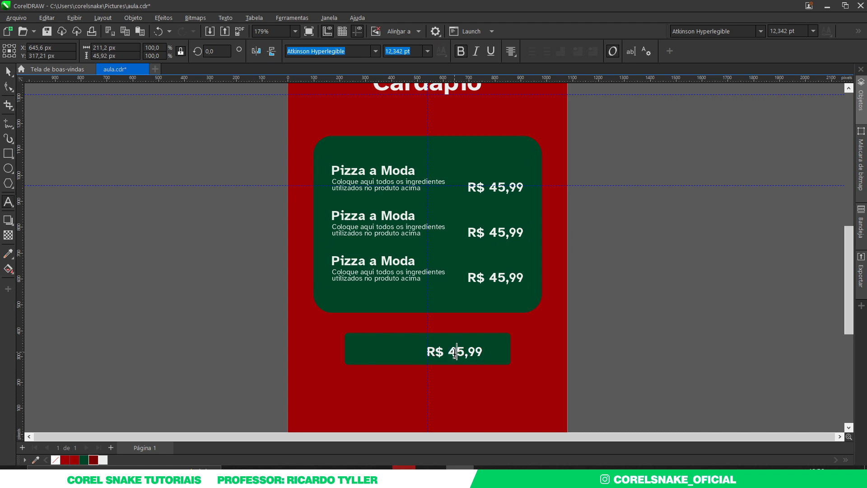
key(ctrl+a)
key(BackSpace)
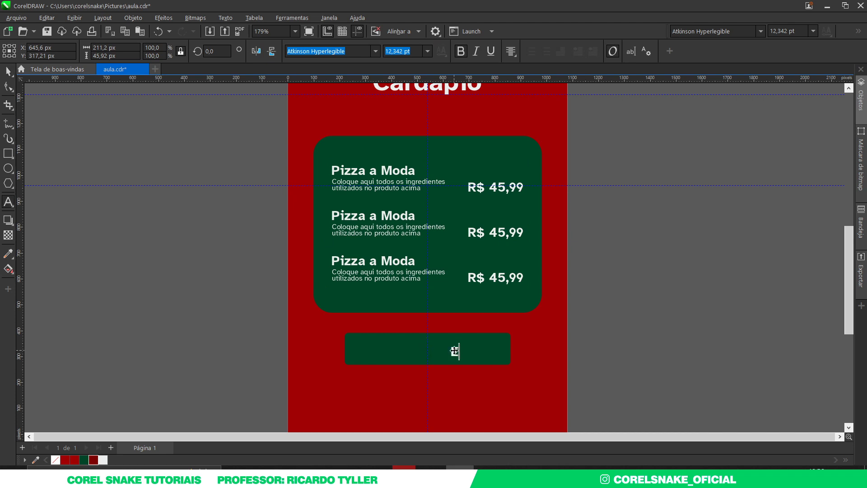
text(ENCERRA)
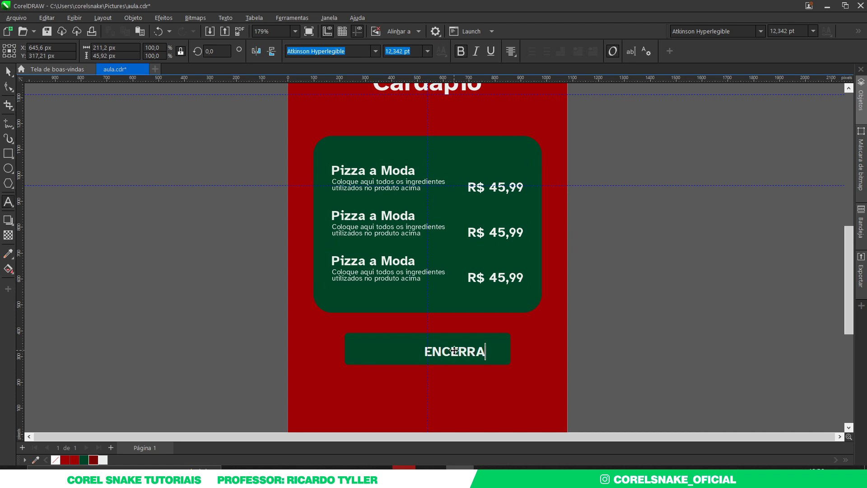
text(R É)
key(BackSpace)
key(BackSpace)
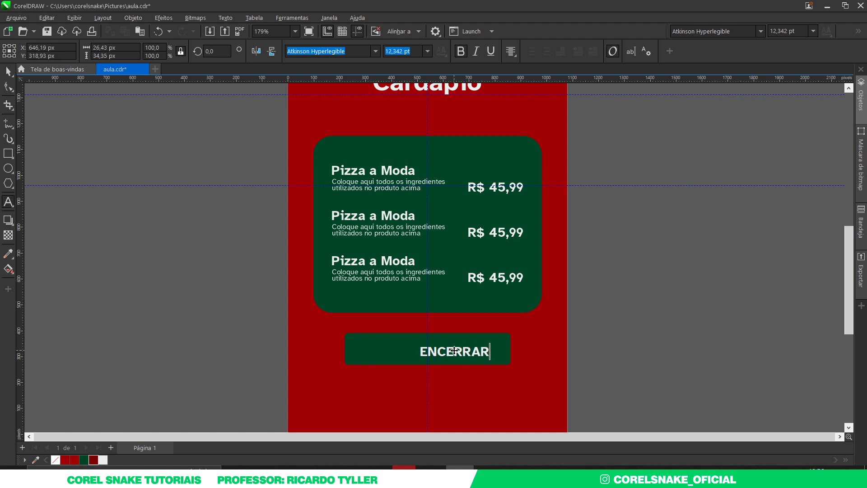
text(PEDIDO)
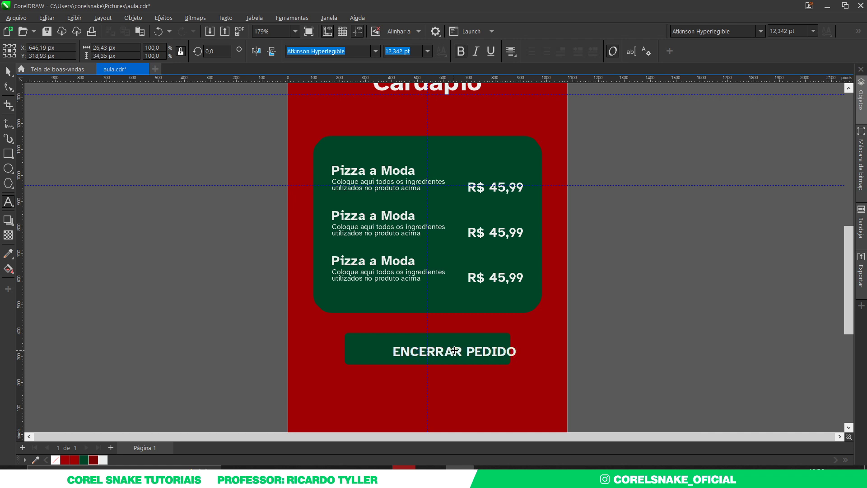
key(Escape)
Replace the first word of the button label so it reads "FECHAR PEDIDO".
double_click(458, 352)
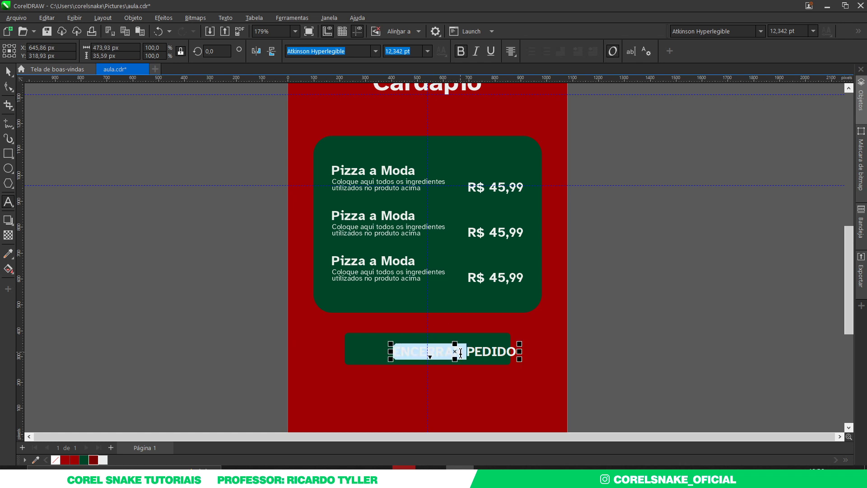
text(FECHAR)
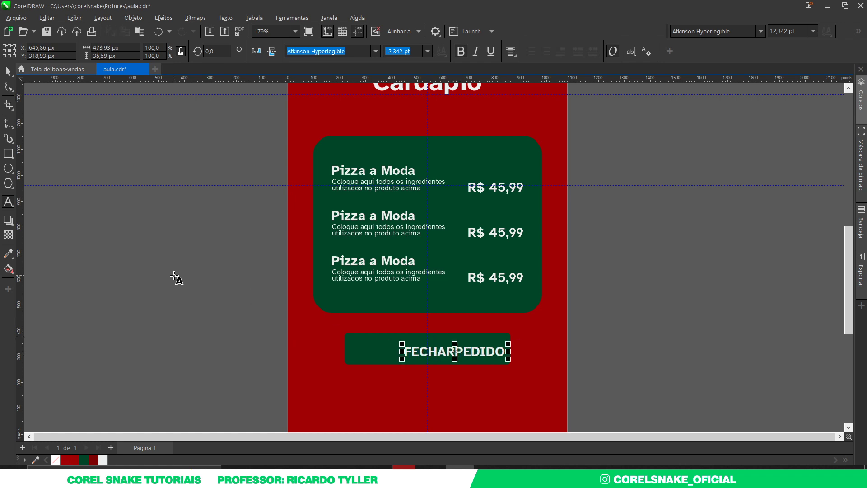
click(8, 71)
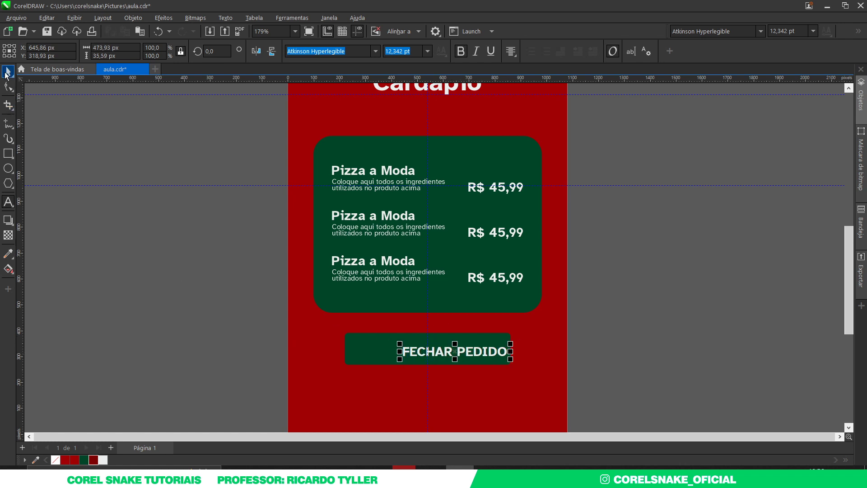
Centre the "FECHAR PEDIDO" label horizontally and vertically on the green button.
shift+click(385, 343)
key(e)
key(c)
click(664, 378)
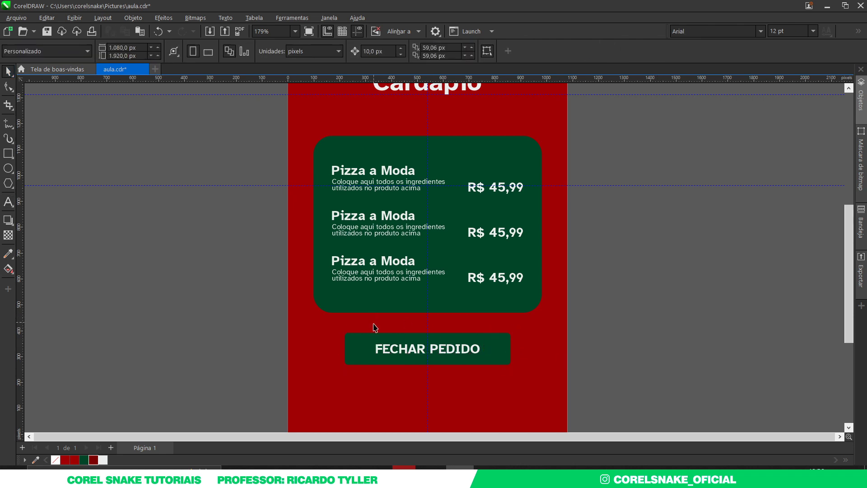
scroll(374, 327, down, 2)
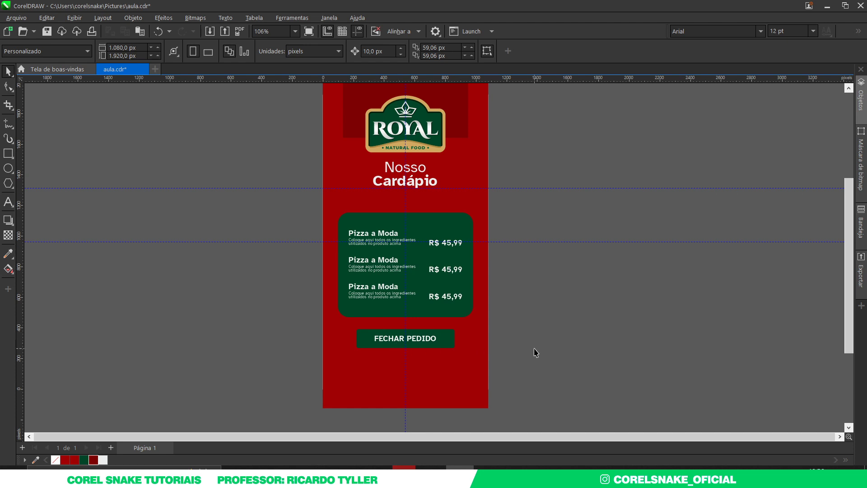
Copy the dark red rectangle behind the logo straight down to the foot of the page.
key(shift+F4)
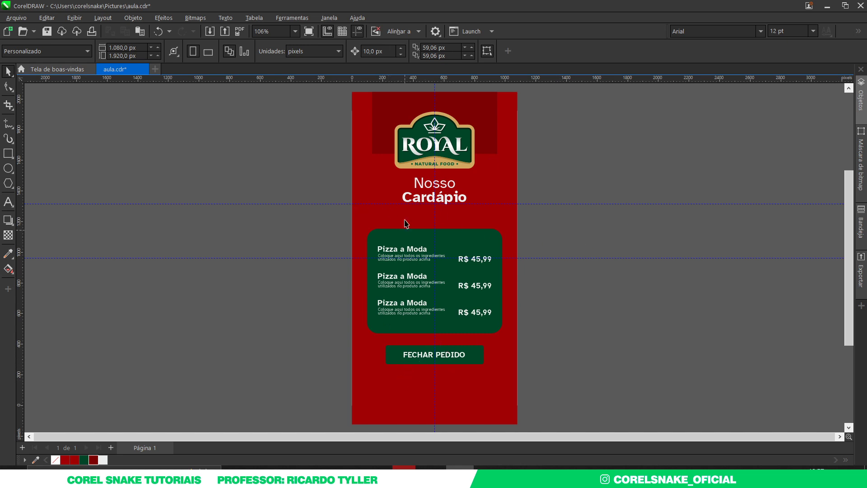
drag(382, 103, 387, 367)
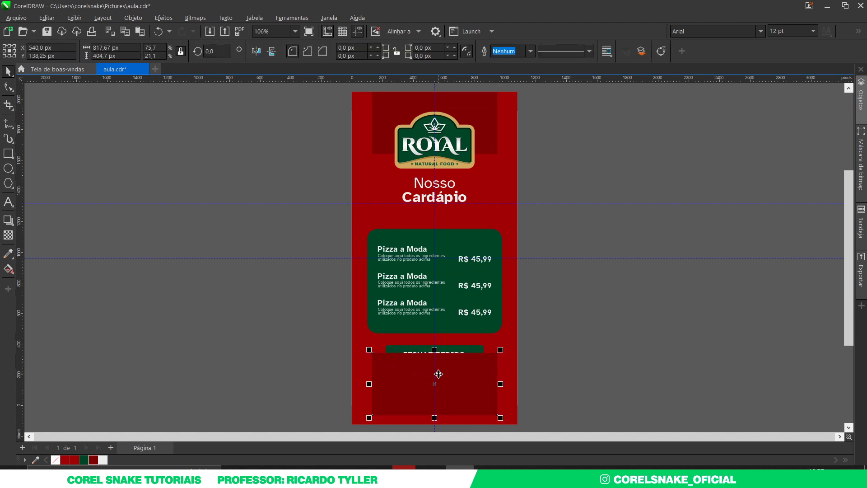
Place the copied dark red rectangle behind the green button but in front of the red background.
key(shift+Page_Down)
key(ctrl+Page_Up)
click(633, 319)
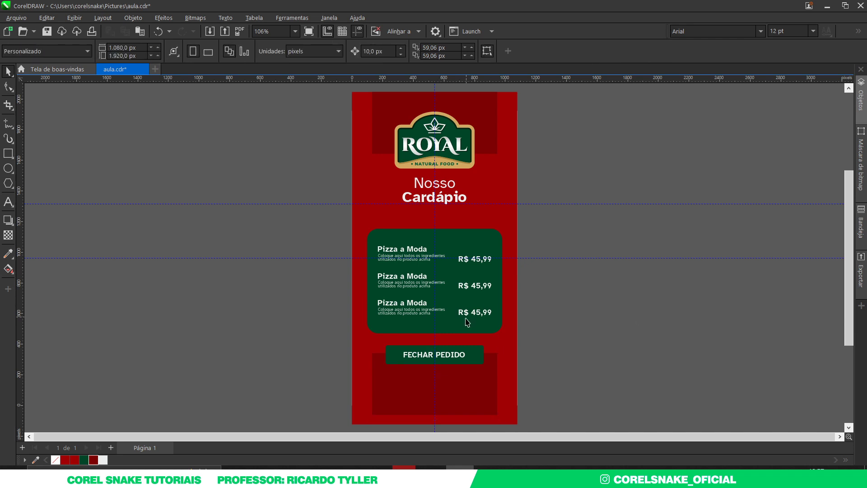
Draw an off-white square about 236 px wide without outline and place it at the lower dark red rectangle's left edge.
scroll(469, 321, down, 1)
scroll(440, 399, up, 3)
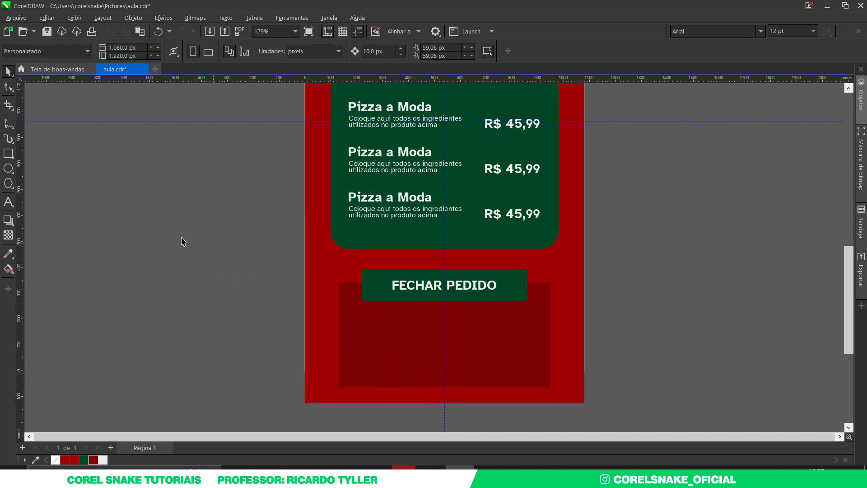
click(8, 153)
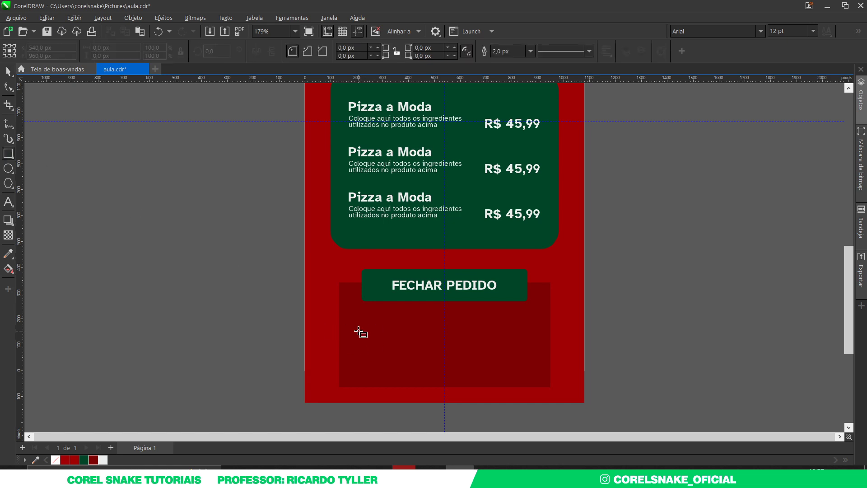
drag(359, 330, 419, 391)
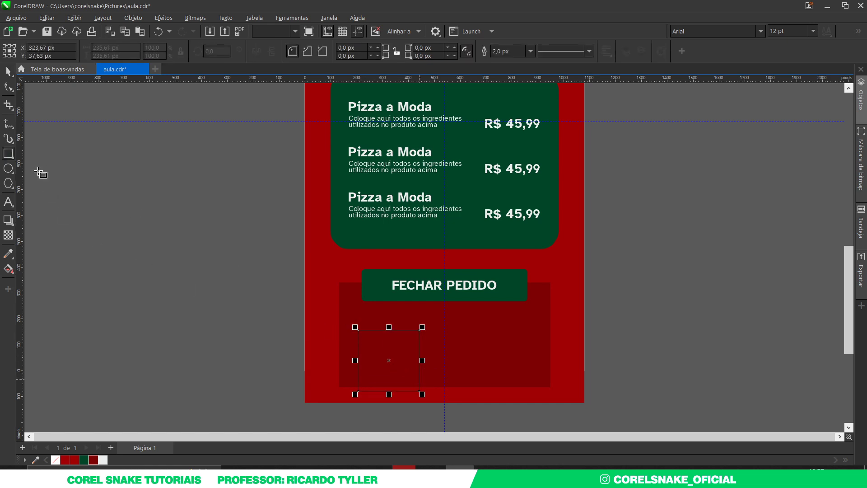
click(9, 71)
click(103, 459)
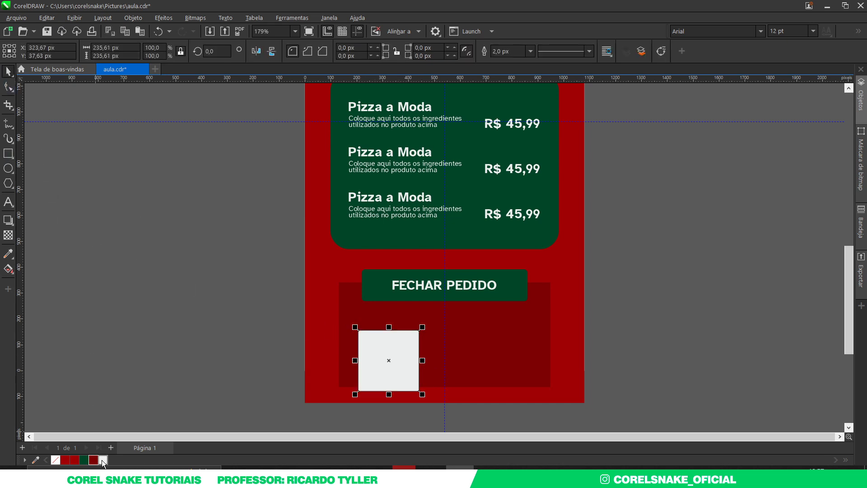
right_click(55, 459)
drag(387, 360, 344, 334)
Shorten the lower dark red rectangle from its bottom edge and widen it evenly on both sides.
click(345, 300)
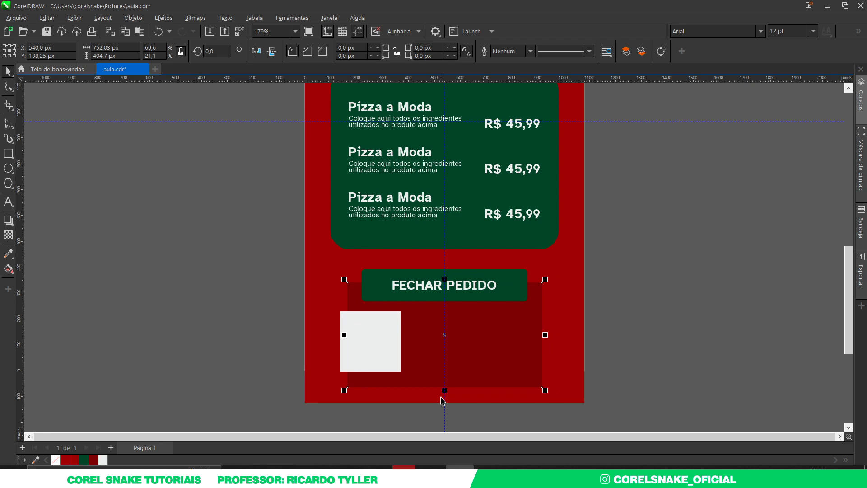
key(ctrl+z)
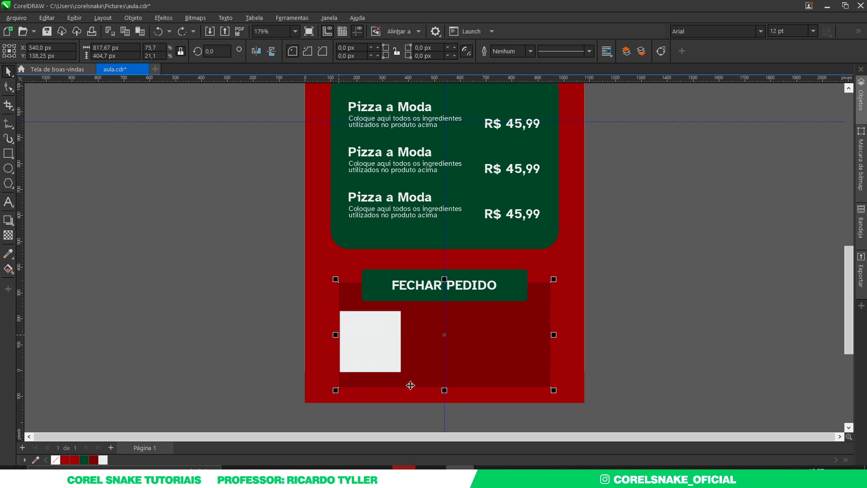
drag(444, 390, 441, 359)
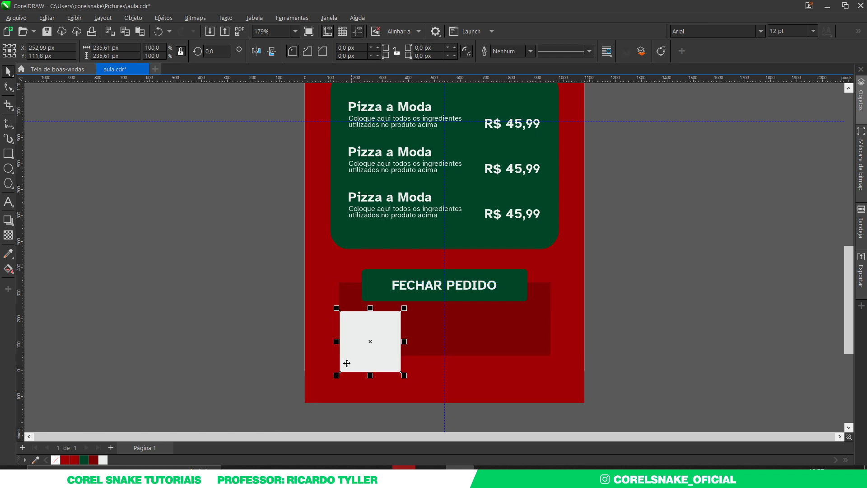
drag(336, 320, 328, 320)
click(639, 370)
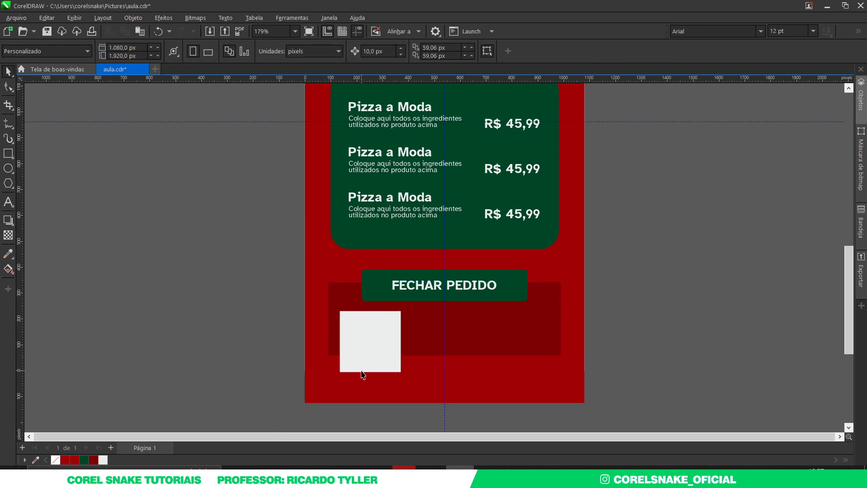
Enlarge the off-white square to about 249 px and duplicate it twice to make an evenly spaced row of three.
click(397, 368)
drag(402, 373, 410, 383)
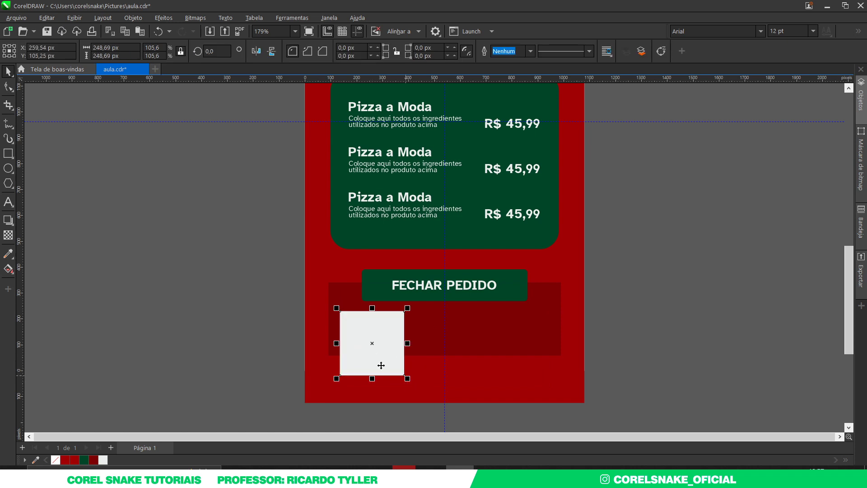
drag(371, 343, 449, 345)
key(ctrl+r)
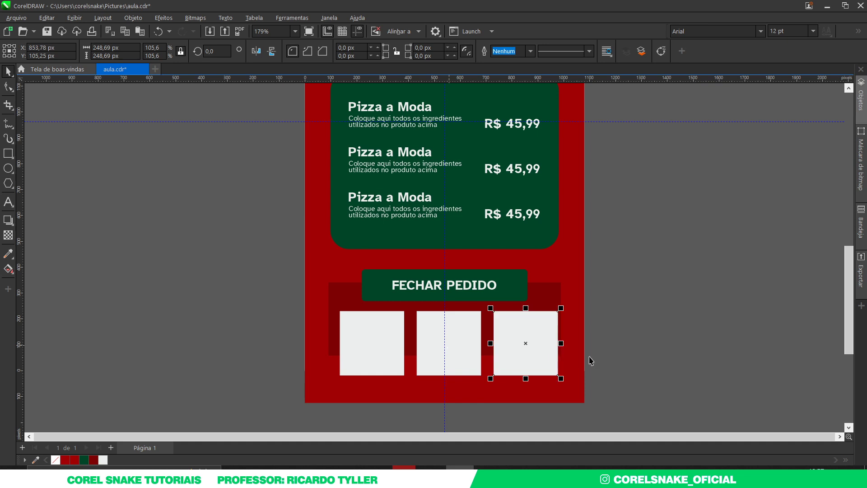
Group the three squares, scale the group to about 775 px wide and centre it horizontally on the dark red rectangle.
drag(635, 381, 296, 309)
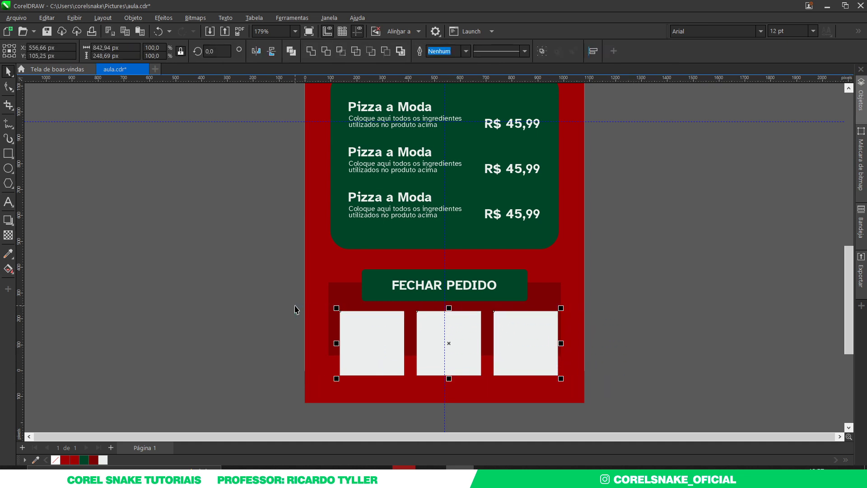
key(ctrl+g)
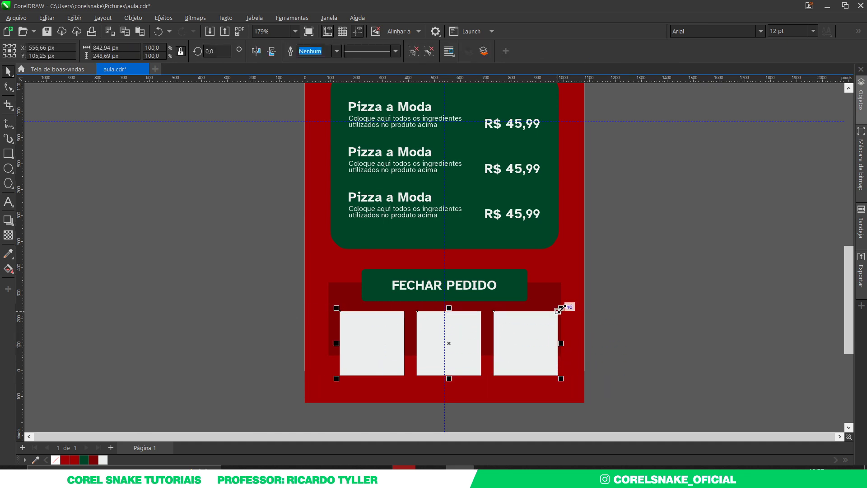
drag(560, 309, 543, 313)
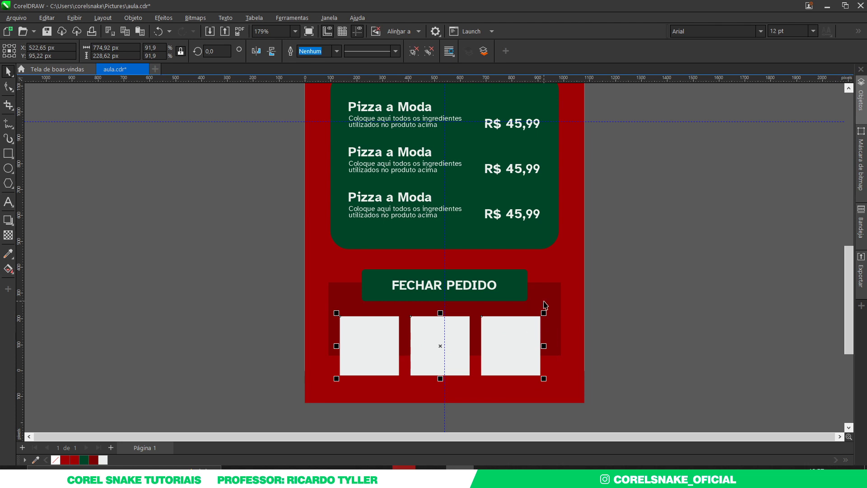
key(e)
key(Escape)
Move the green menu card up slightly, and nudge the order button together with the elements below it upwards.
scroll(514, 354, down, 3)
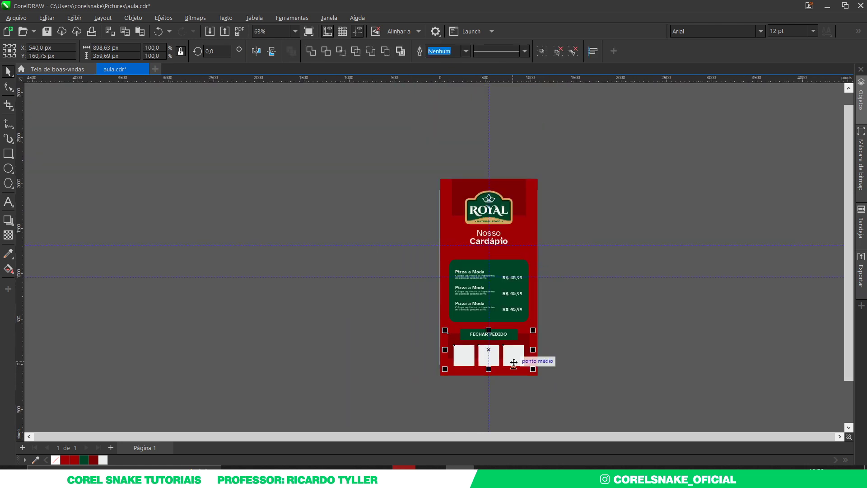
scroll(592, 347, up, 1)
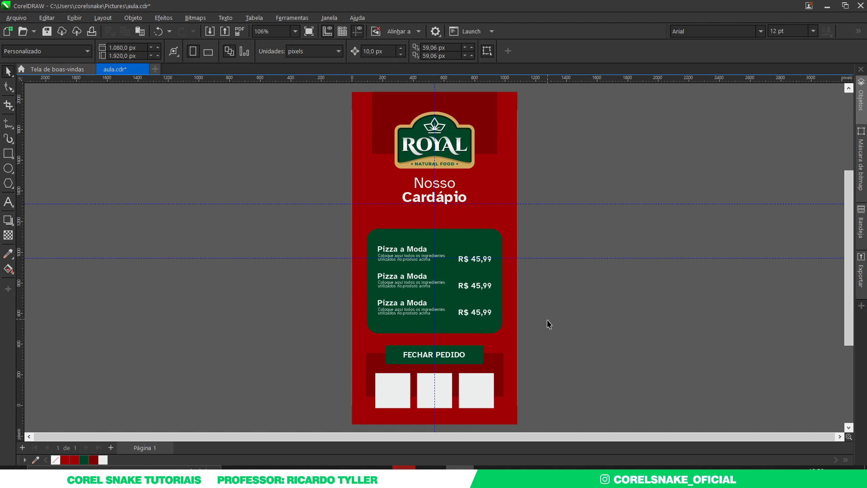
drag(539, 336, 325, 225)
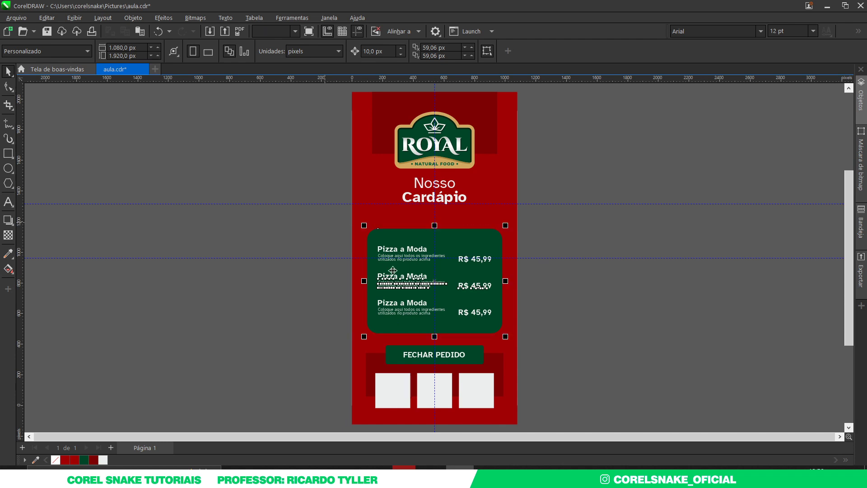
drag(396, 274, 395, 265)
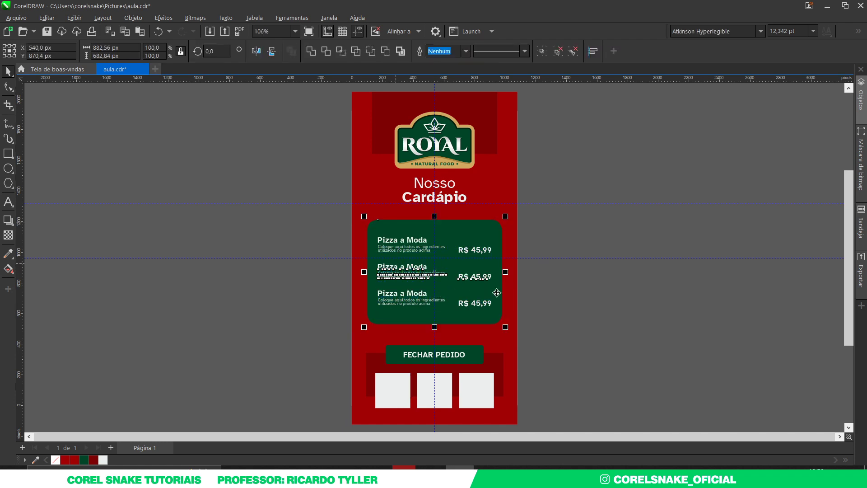
drag(579, 334, 304, 420)
drag(412, 363, 410, 360)
scroll(410, 360, down, 1)
click(554, 354)
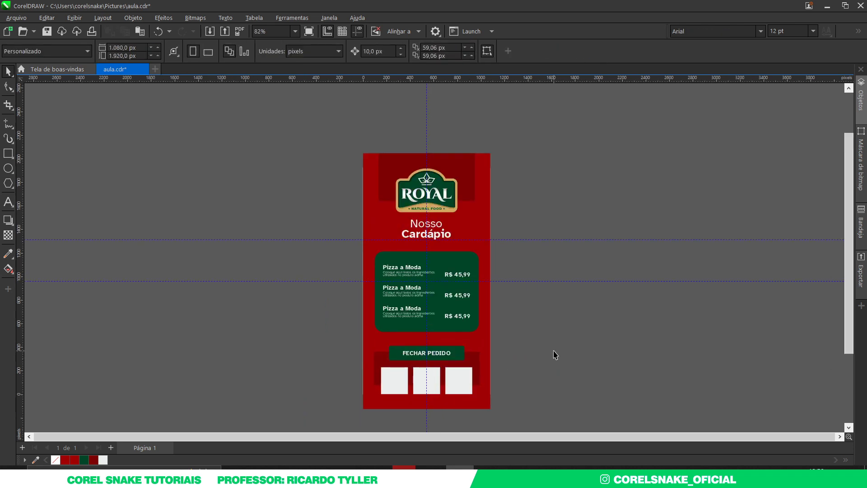
Move the entire menu layout horizontally off the page onto the empty area to its right.
scroll(554, 354, up, 1)
scroll(344, 305, down, 1)
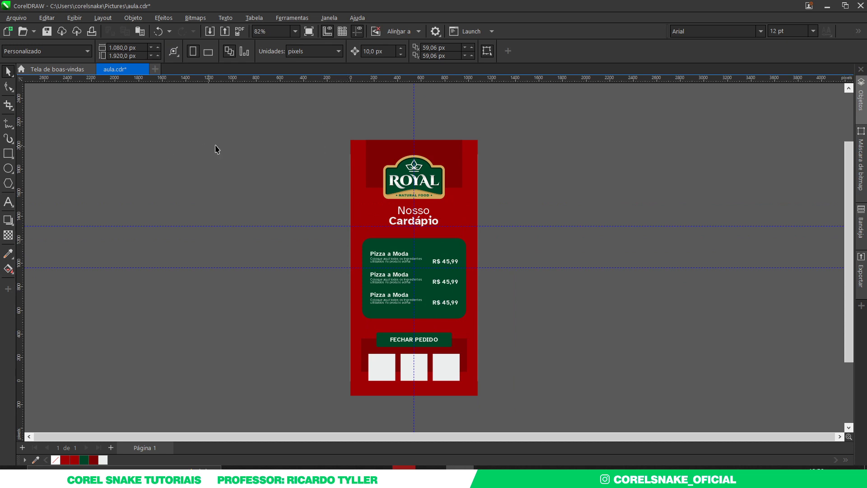
drag(302, 126, 527, 409)
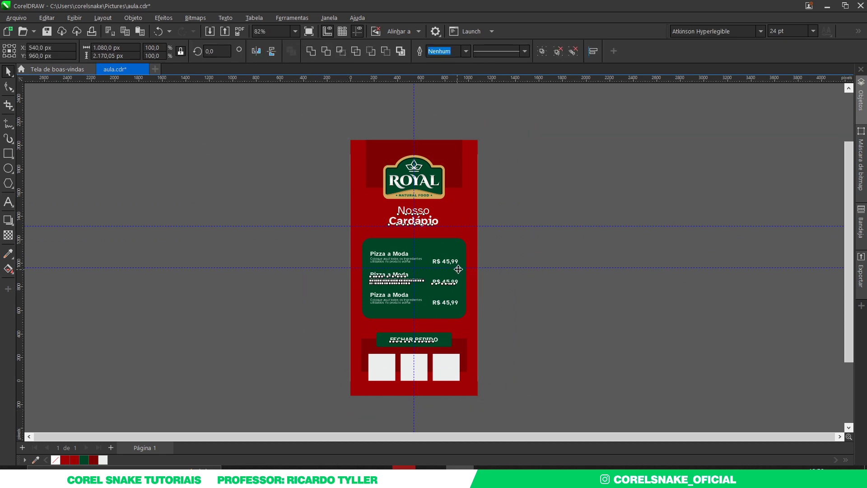
drag(458, 273, 643, 271)
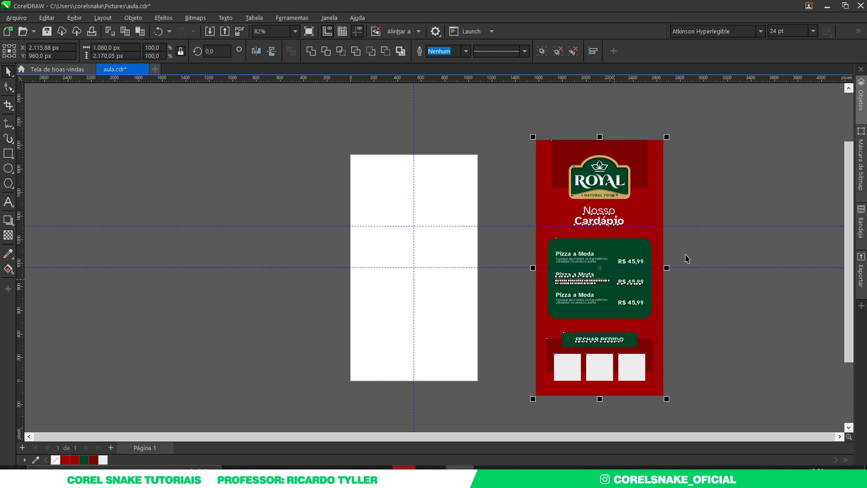
Set the page height to 1350 px.
click(214, 160)
click(105, 56)
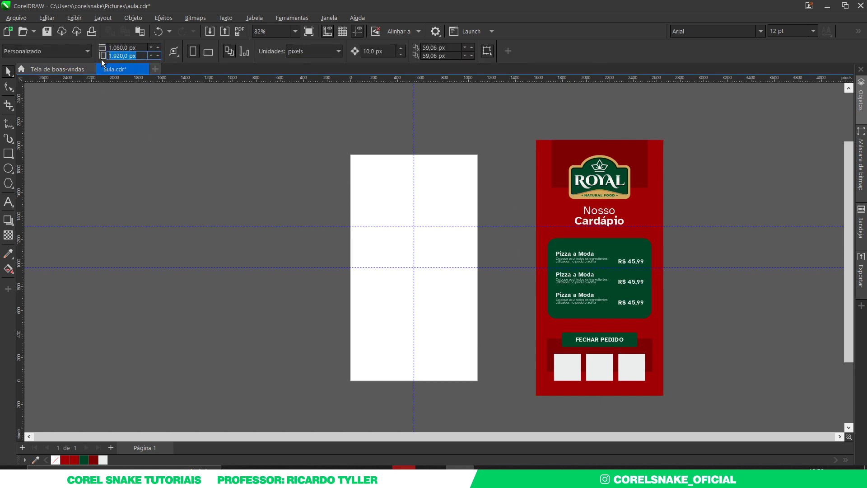
text(1350)
key(Return)
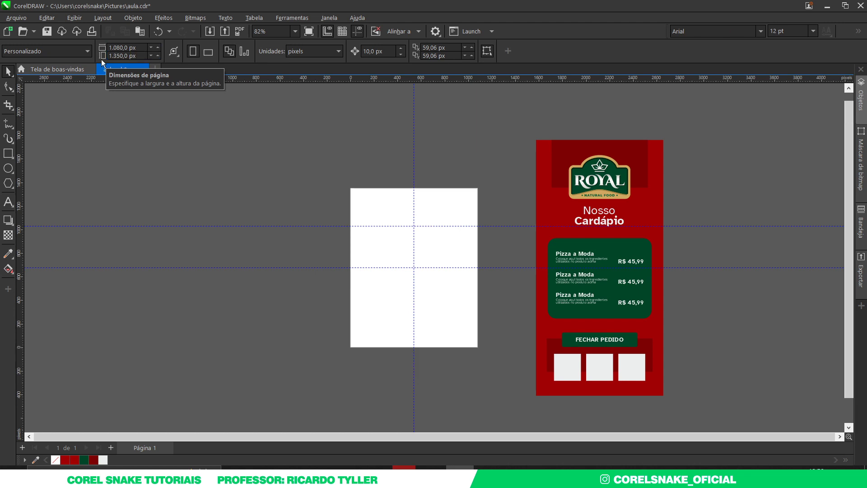
Copy the logo block, heading and menu card onto the page as a group, and add a page-sized red rectangle behind them.
drag(502, 125, 691, 332)
drag(616, 156, 433, 212)
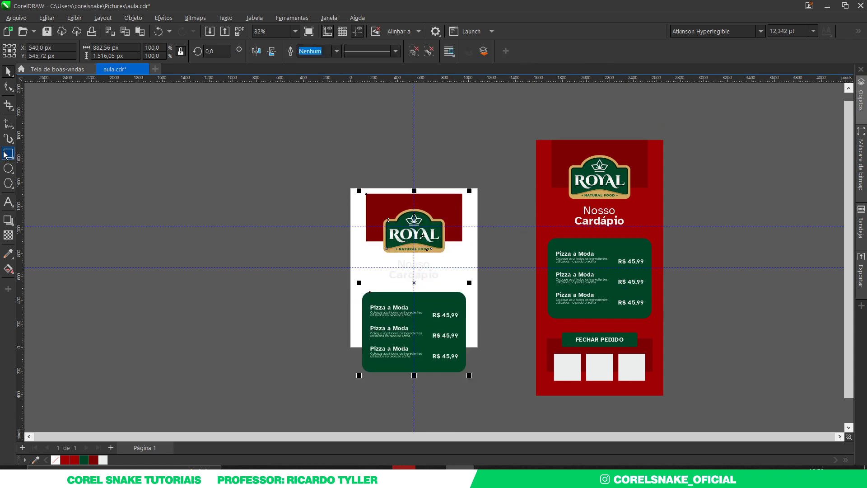
double_click(8, 153)
click(8, 71)
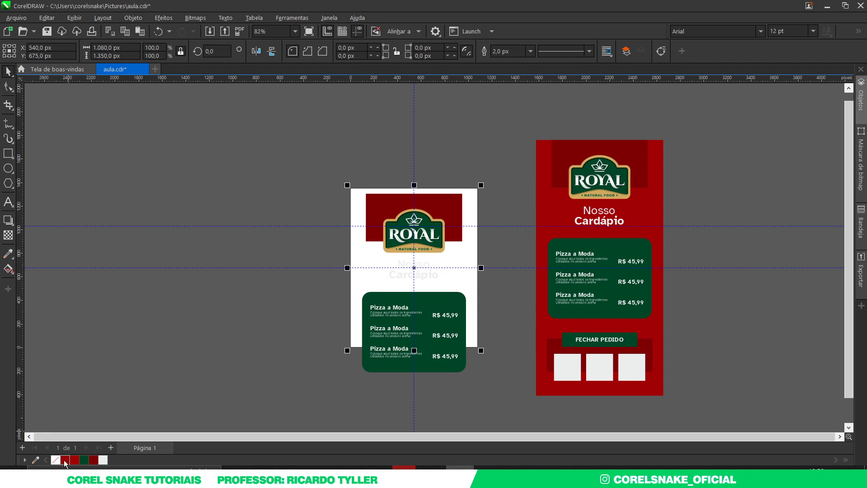
click(65, 460)
click(199, 405)
Align the copied menu group's top edge with the top of the red page background.
click(392, 207)
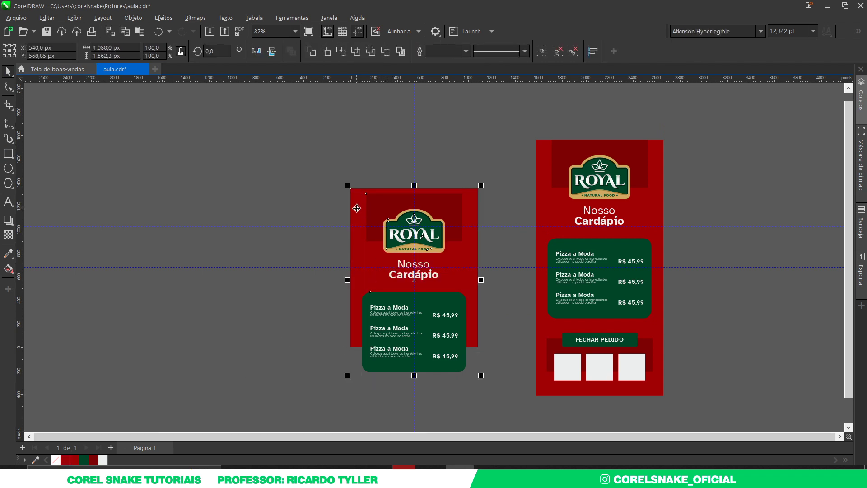
drag(357, 208, 353, 214)
click(267, 217)
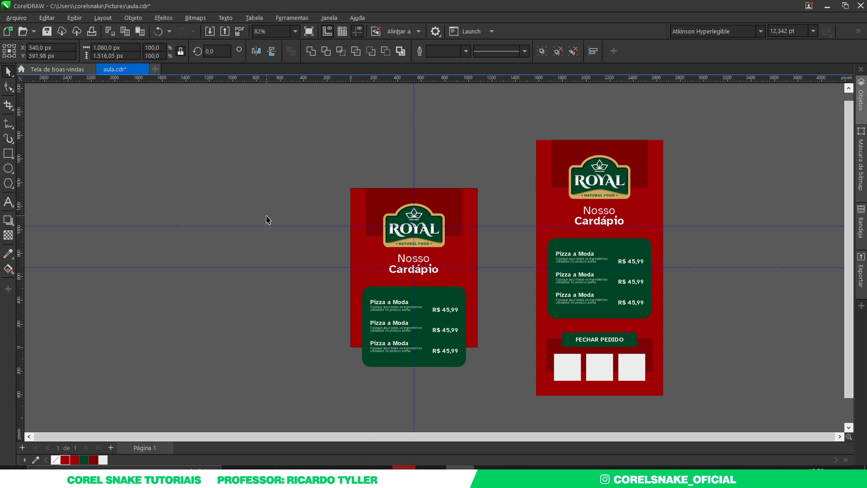
Scale the copied menu group down proportionally to about 682 px wide and centre it horizontally on the background.
click(452, 334)
drag(471, 373, 448, 330)
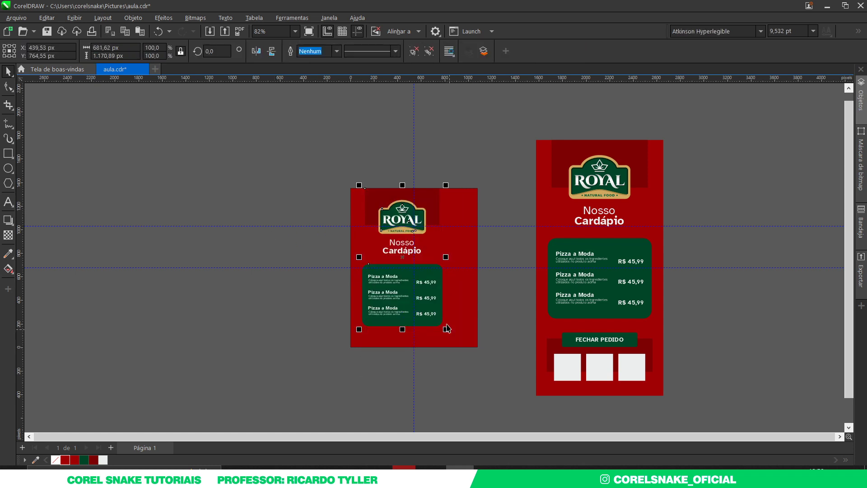
click(464, 312)
key(c)
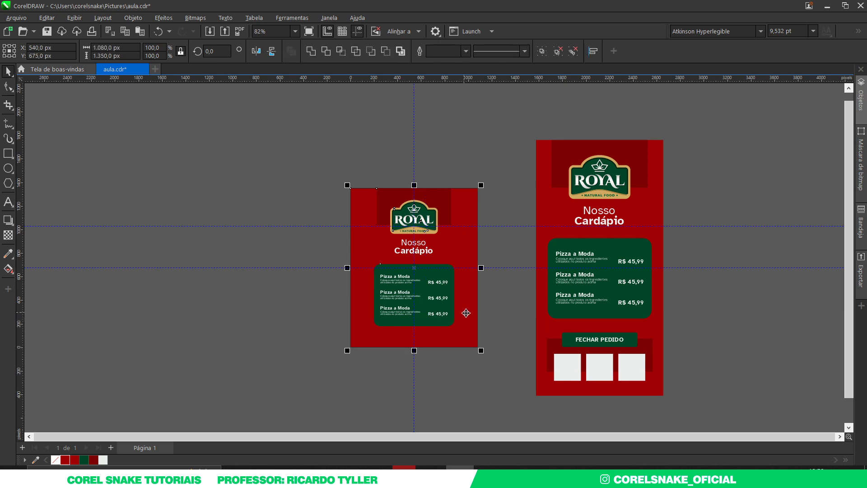
Enlarge the copied menu group to about 720 px wide and recentre it horizontally on the background.
click(486, 323)
drag(341, 140, 464, 338)
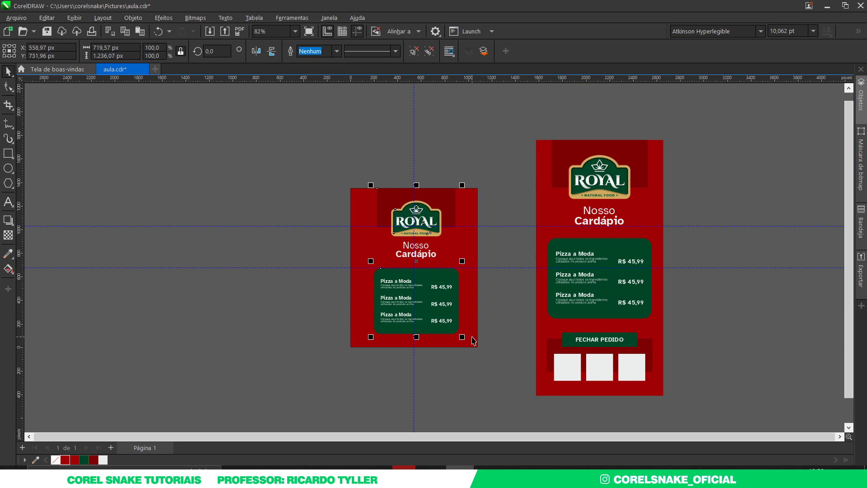
shift+click(470, 341)
key(c)
Remove the outline from the objects on the 1080 × 1350 px page.
drag(265, 141, 474, 397)
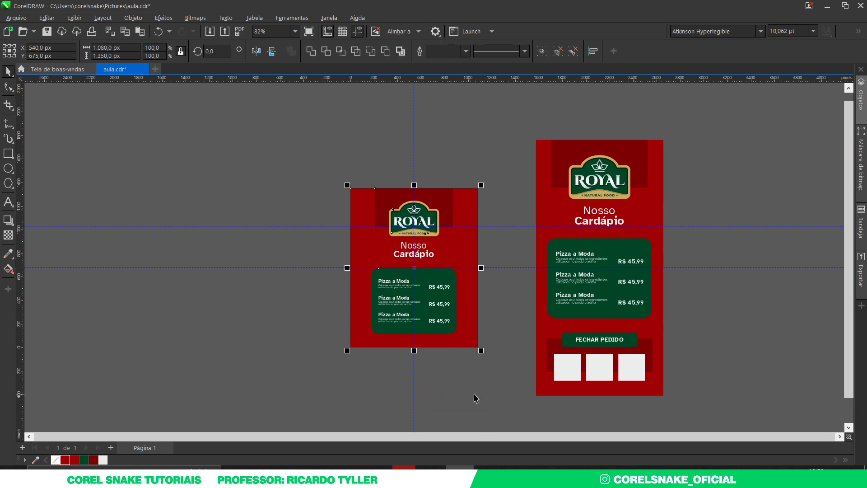
right_click(56, 459)
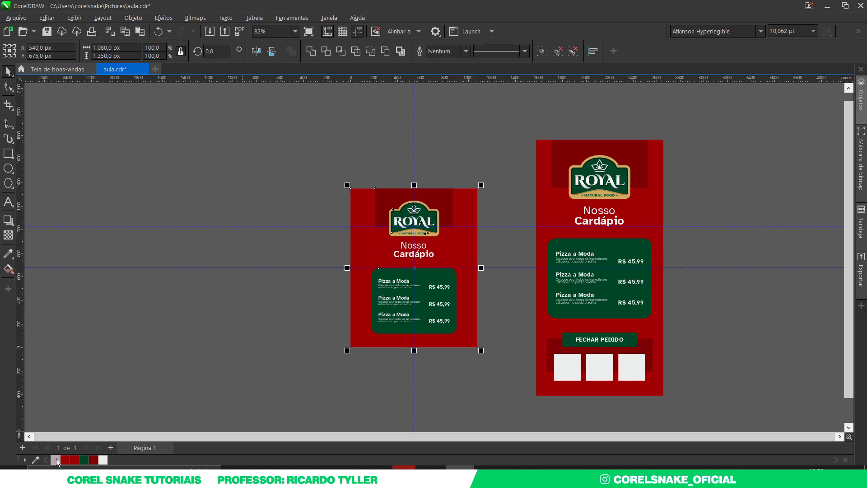
click(455, 355)
Place a copy of the dark red rectangle behind the logo flush with the lower edge of the 1080 × 1350 px page.
scroll(446, 274, up, 2)
scroll(445, 271, up, 1)
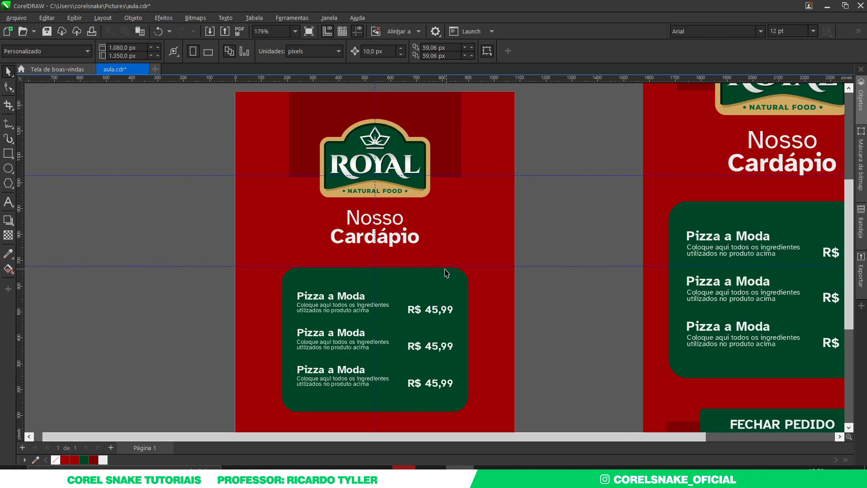
scroll(446, 272, down, 1)
click(436, 153)
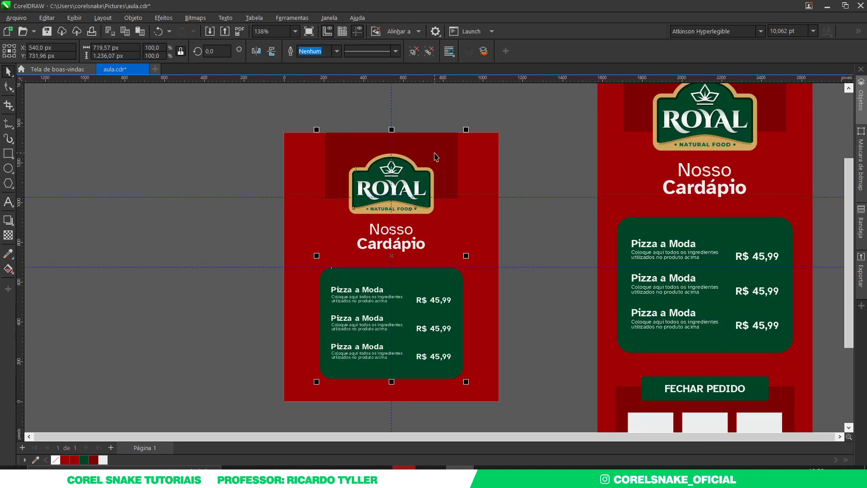
ctrl+click(435, 151)
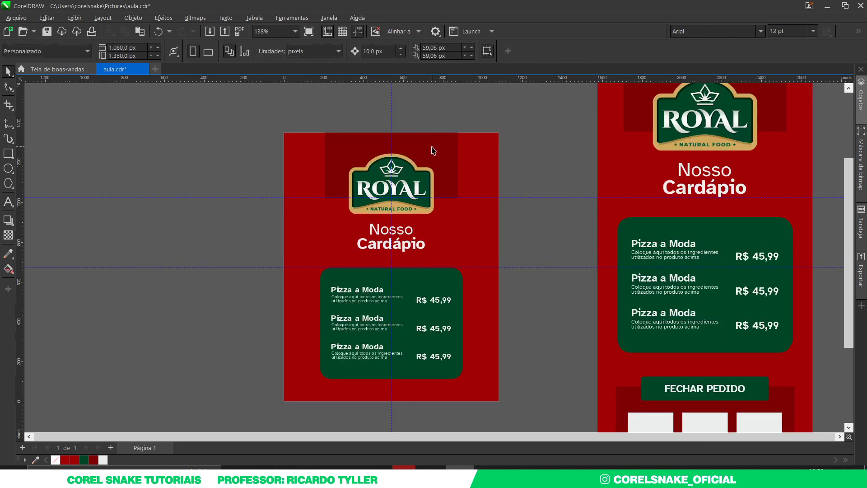
drag(415, 139, 420, 324)
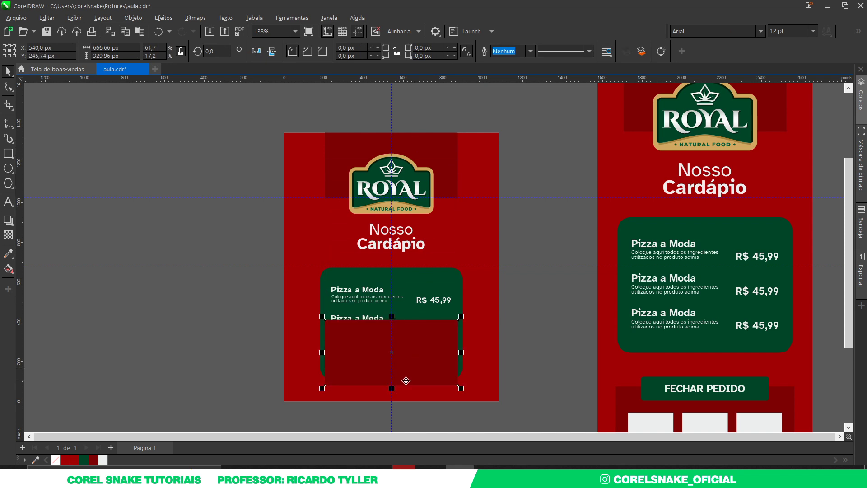
drag(405, 385, 405, 403)
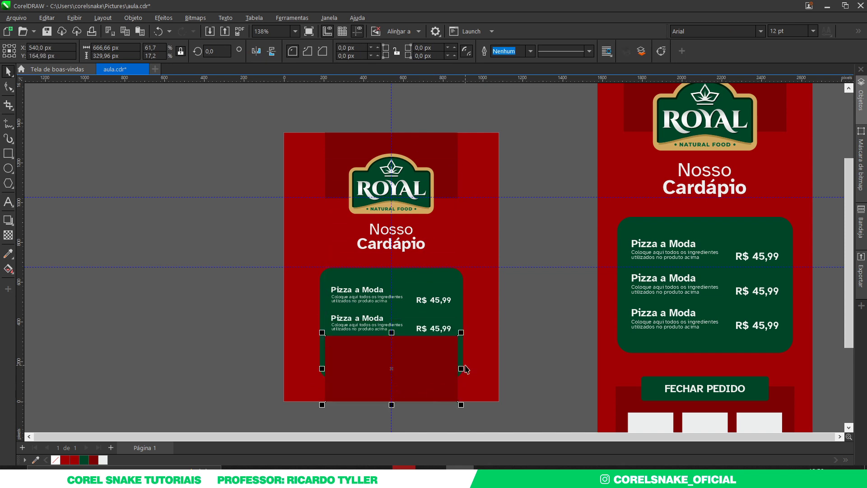
Widen the copied dark red rectangle symmetrically to 1080 px and send it behind the green menu card.
drag(462, 368, 502, 369)
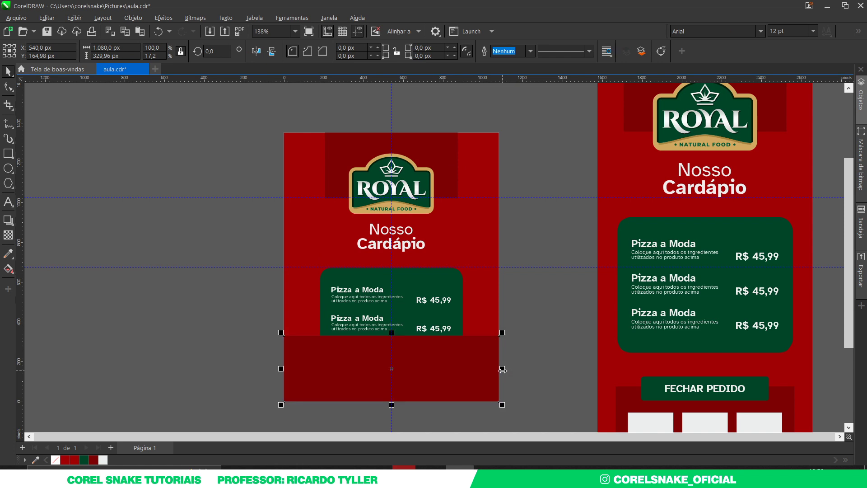
key(ctrl+Page_Down)
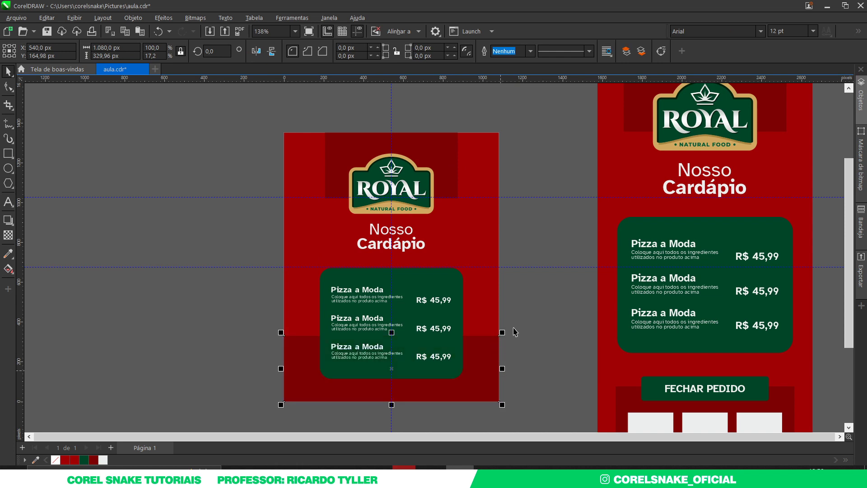
click(540, 294)
scroll(540, 294, down, 3)
scroll(382, 324, up, 2)
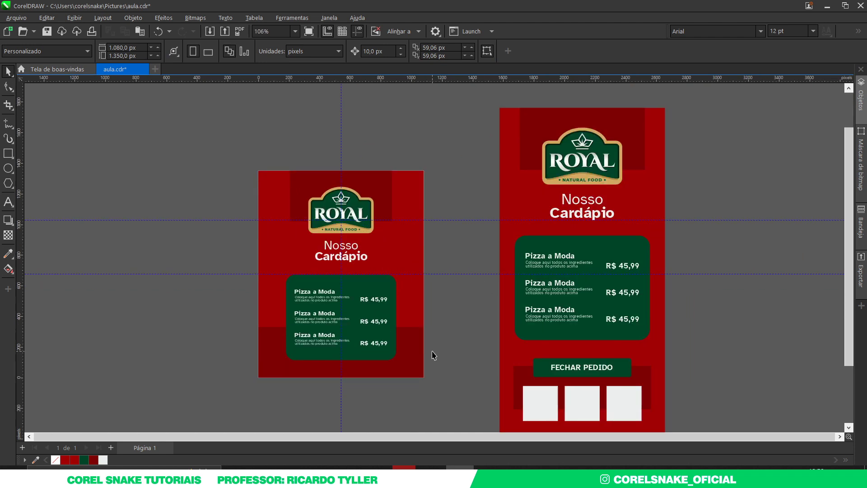
Delete the full-width dark red band at the foot of the 1080 × 1350 px page.
click(418, 360)
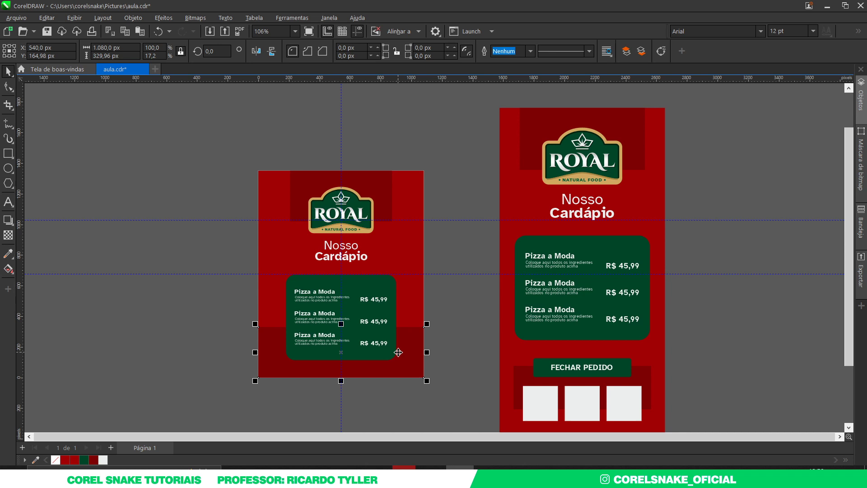
key(Delete)
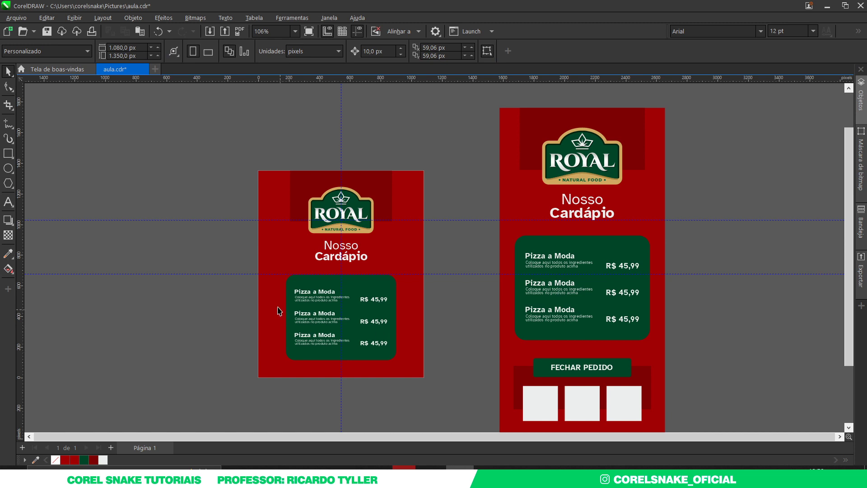
Move the entire tall menu layout horizontally closer to the 1080 × 1350 px page.
scroll(278, 310, down, 1)
scroll(470, 343, down, 2)
scroll(544, 378, up, 2)
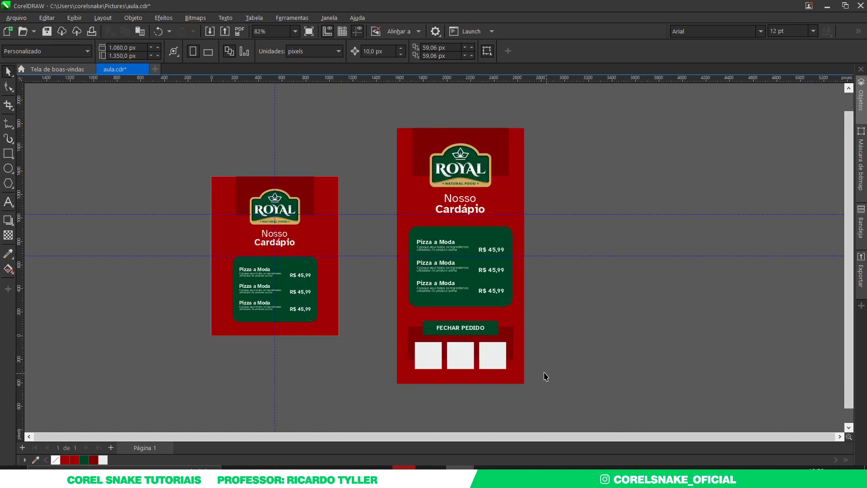
scroll(517, 359, up, 1)
scroll(482, 341, down, 1)
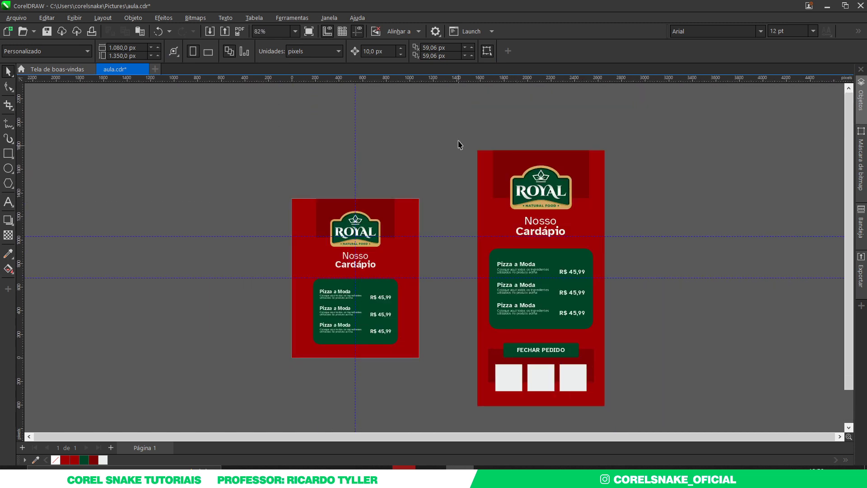
drag(456, 131, 607, 372)
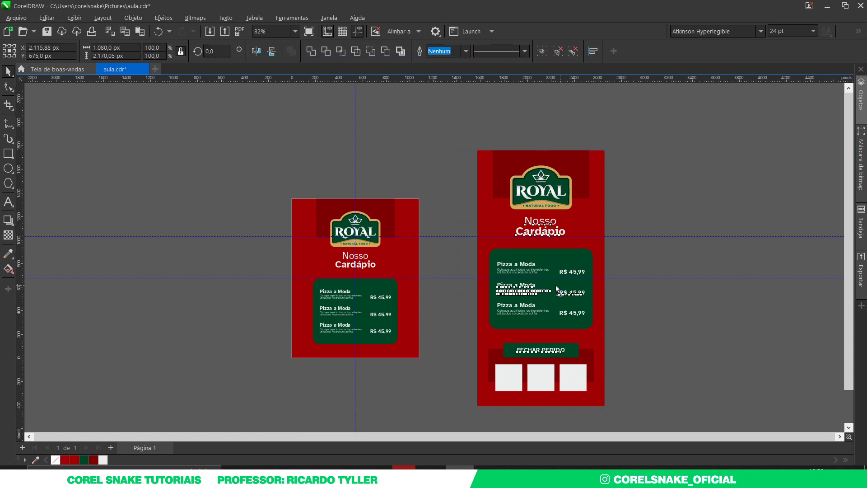
drag(563, 291, 518, 291)
click(621, 316)
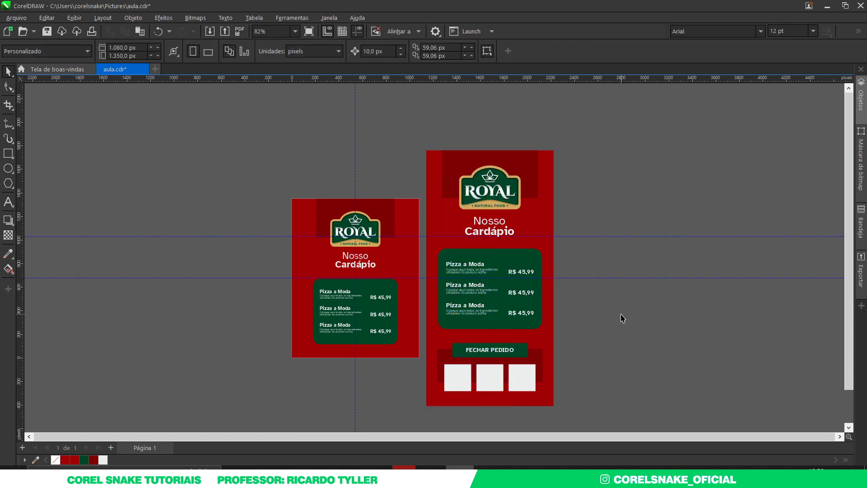
scroll(622, 316, up, 1)
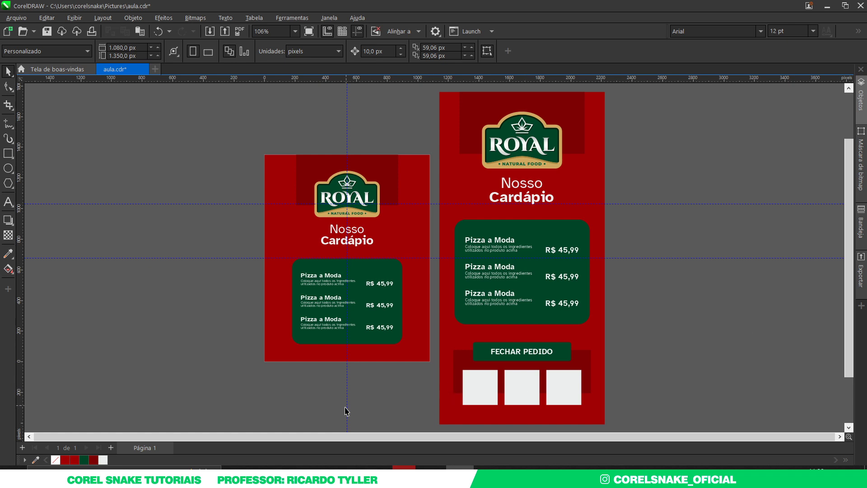
Paste the image of assorted pizzas into the document and move it off the 1080 × 1350 px page.
click(459, 467)
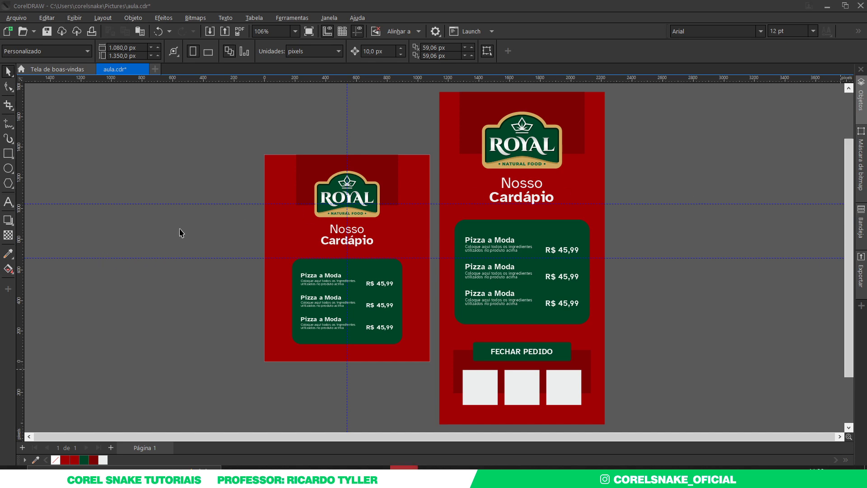
key(ctrl+v)
scroll(367, 235, down, 4)
drag(331, 208, 590, 262)
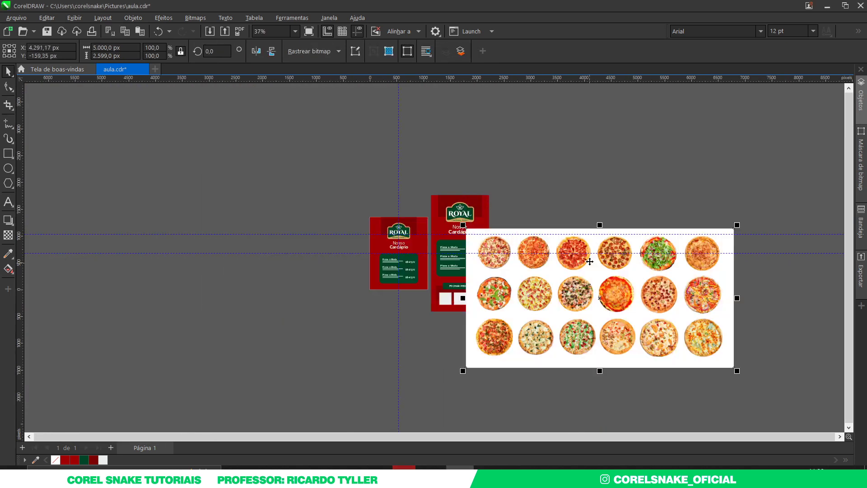
Scale the pizza image down proportionally to about 1593 px wide and place it beside the tall menu's white squares.
drag(737, 370, 648, 323)
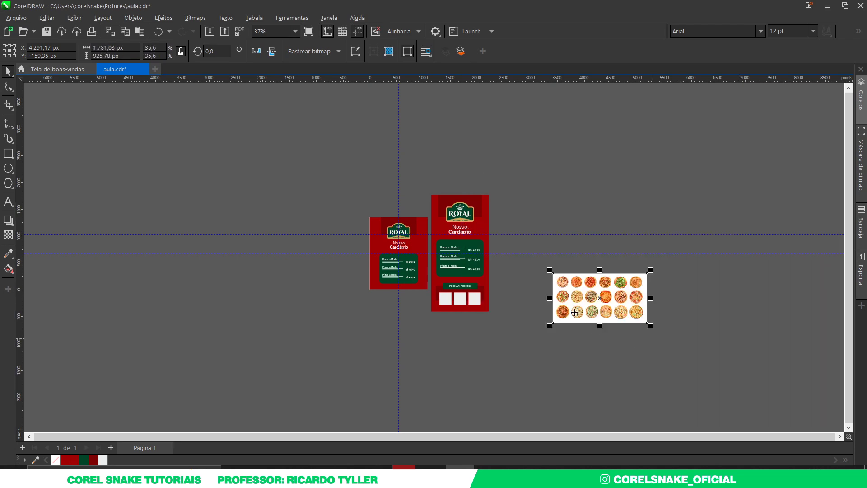
scroll(566, 303, up, 4)
drag(624, 297, 458, 332)
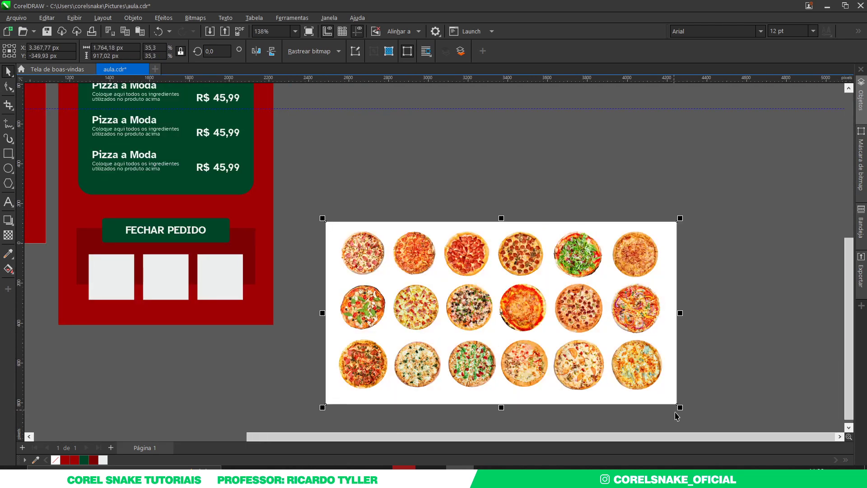
drag(679, 408, 664, 400)
drag(462, 282, 406, 308)
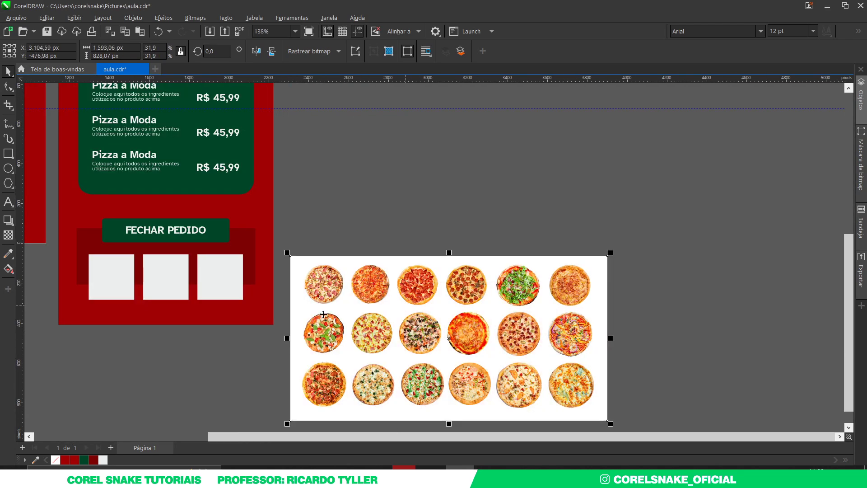
Copy the rightmost white square over the first pizza, remove the copy's fill and give it a red outline.
scroll(309, 307, up, 1)
click(179, 260)
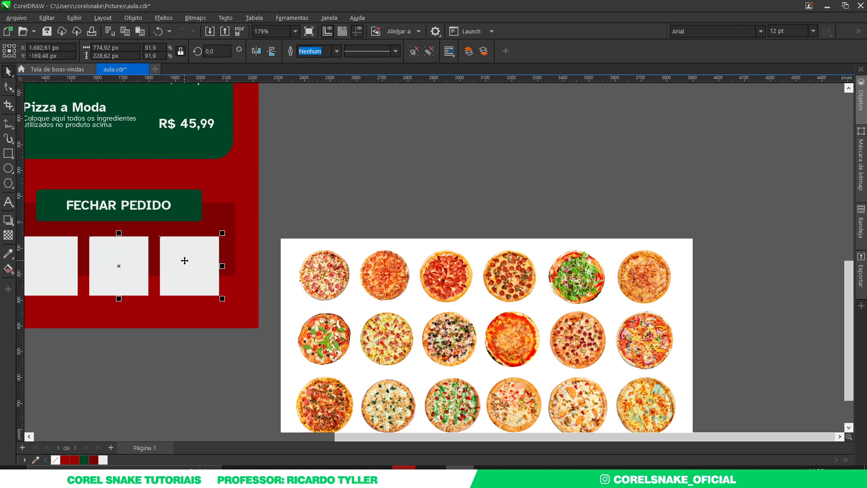
click(201, 368)
click(190, 272)
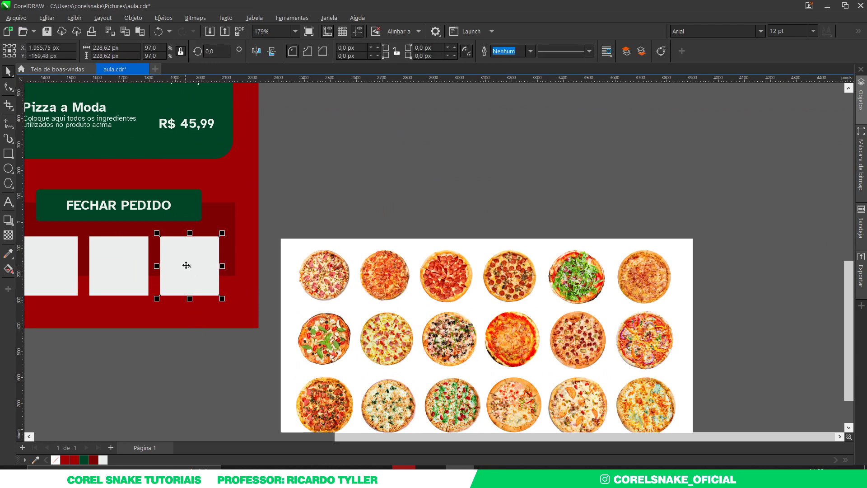
drag(185, 261, 325, 275)
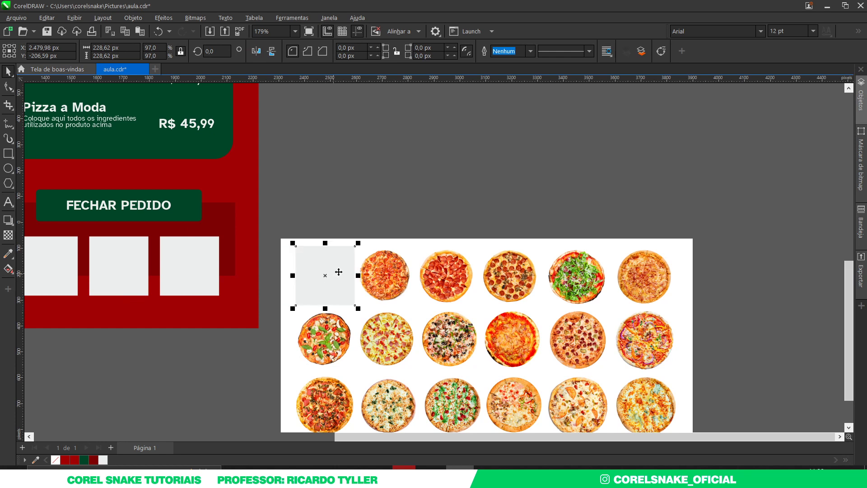
click(56, 460)
right_click(65, 460)
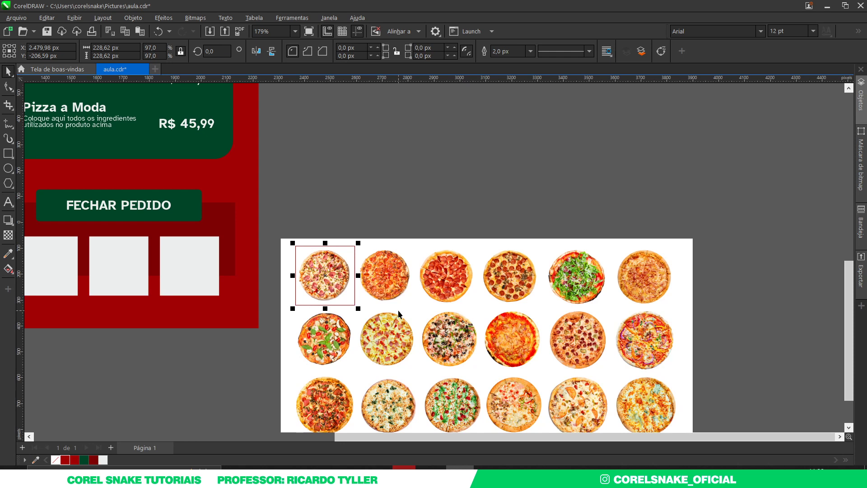
Intersect the outlined square with the pizza image to crop out the first pizza.
shift+click(384, 261)
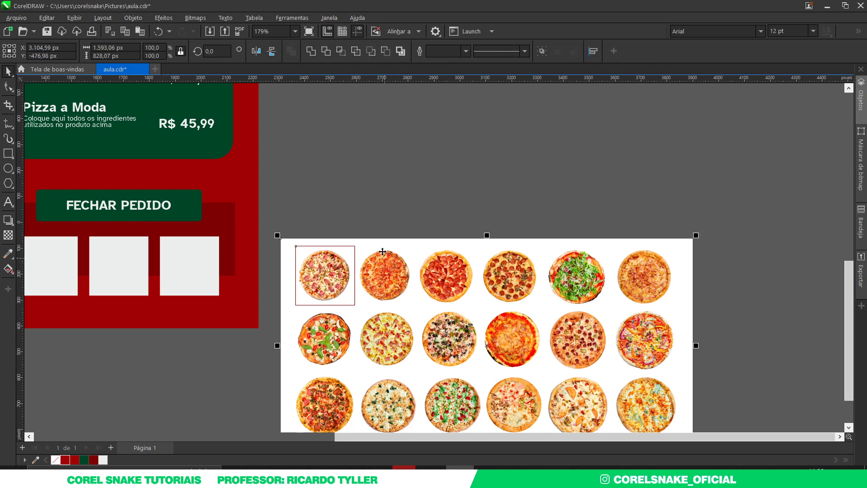
click(343, 50)
click(358, 223)
Move the outlined square over the third pizza in the top row and intersect it with the pizza image.
click(321, 271)
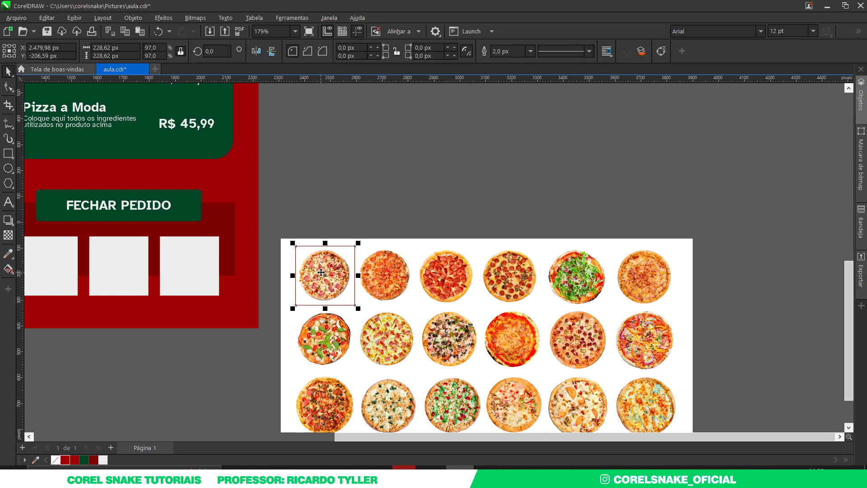
drag(325, 285, 442, 286)
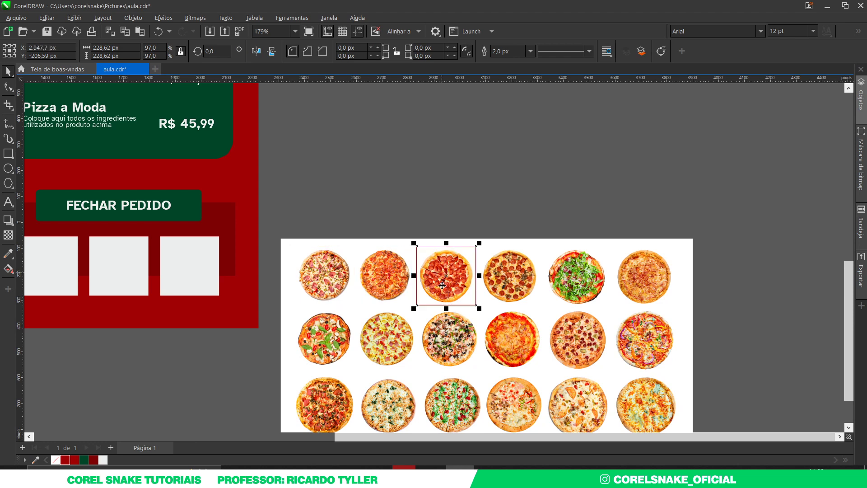
shift+click(499, 268)
click(341, 50)
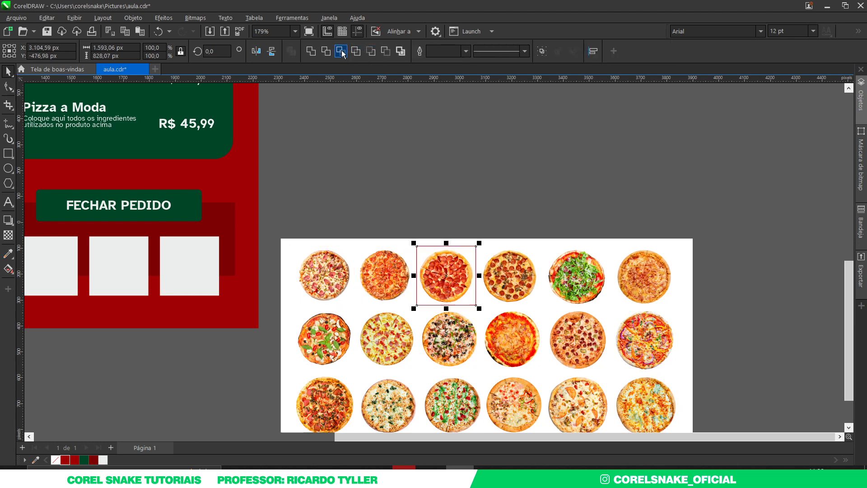
click(454, 176)
Copy the outlined square over the fourth pizza in the top row and intersect the copy with the pizza image.
click(445, 269)
drag(445, 269, 512, 272)
shift+click(570, 270)
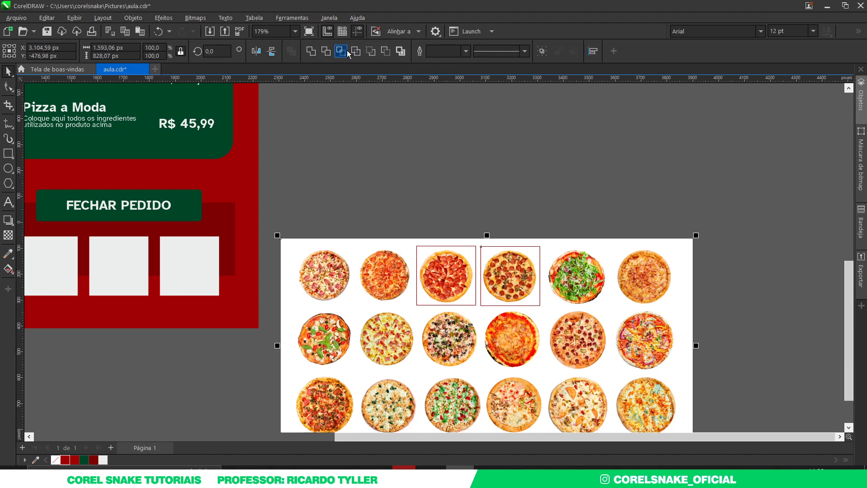
click(341, 51)
click(462, 164)
Delete the outlined squares and the full pizza image, keeping only the three cropped pizzas.
click(445, 251)
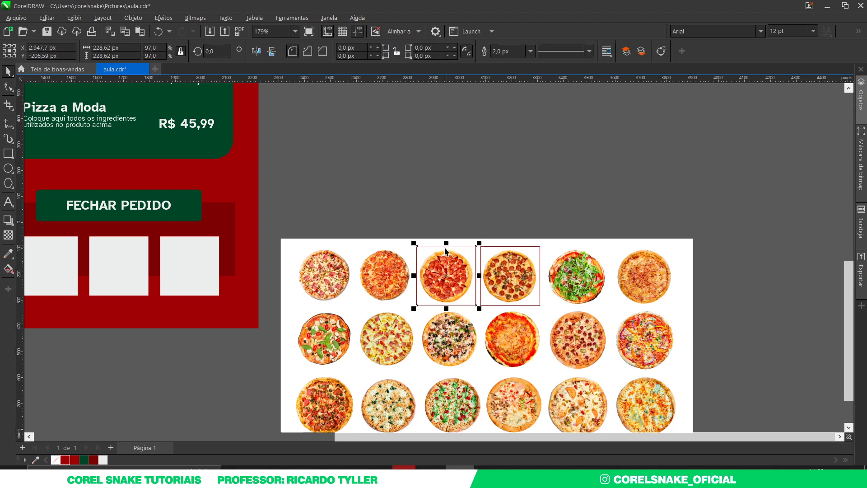
click(641, 284)
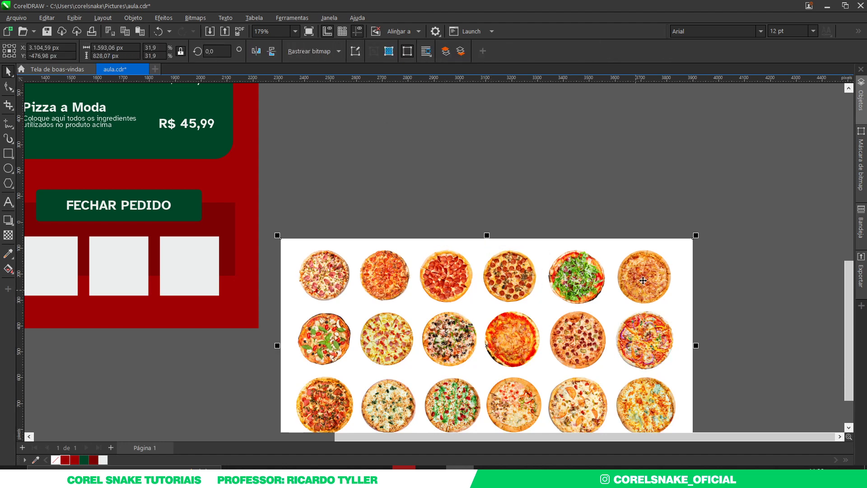
key(Delete)
Place the first cropped pizza inside the tall menu's leftmost white square with PowerClip.
scroll(542, 282, left, 2)
scroll(262, 237, up, 1)
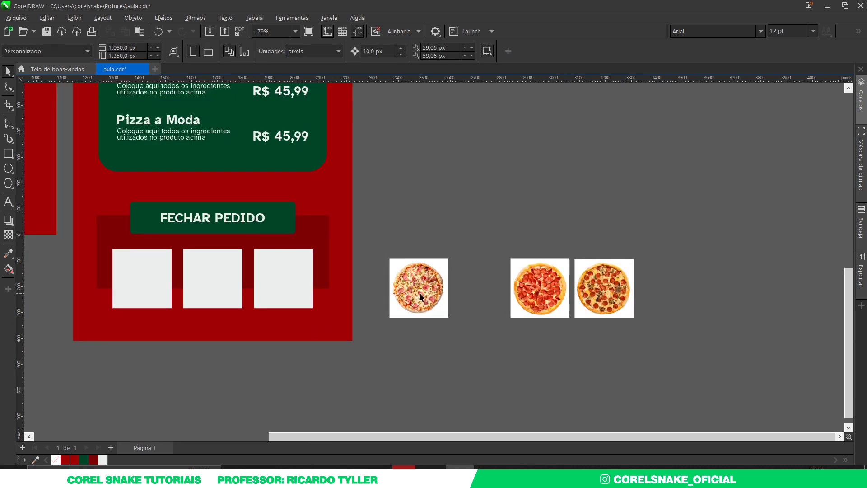
click(420, 294)
right_click(401, 269)
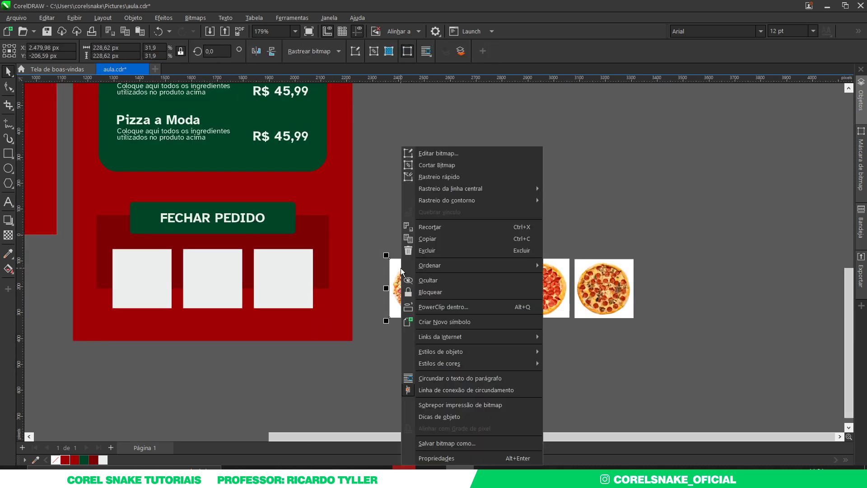
click(451, 306)
click(152, 281)
Place the second and third cropped pizzas inside the tall menu's middle and rightmost white squares with PowerClip.
click(531, 298)
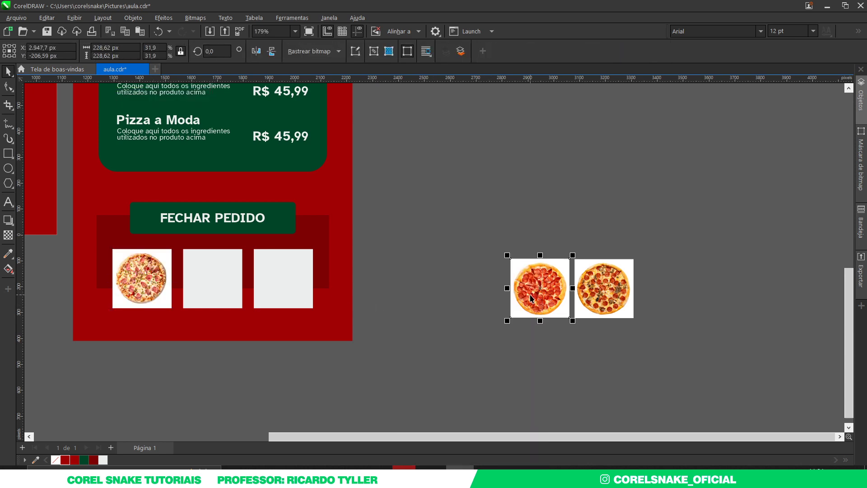
right_click(531, 290)
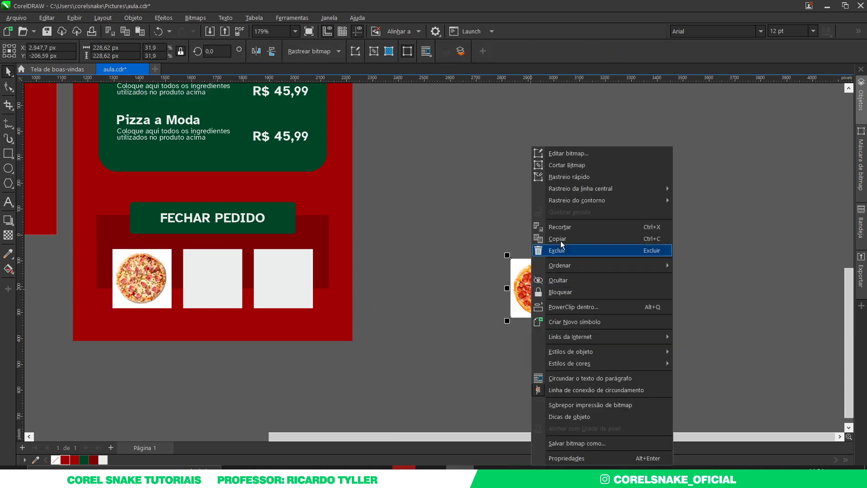
click(591, 307)
click(217, 261)
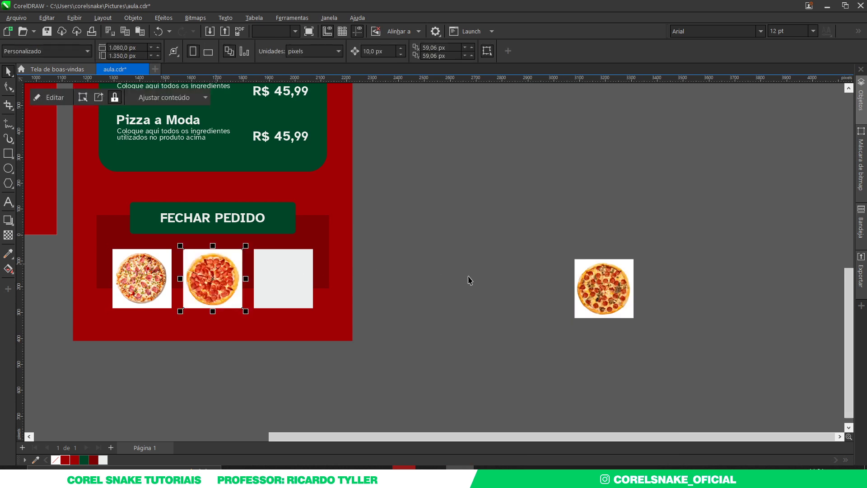
click(596, 279)
right_click(596, 279)
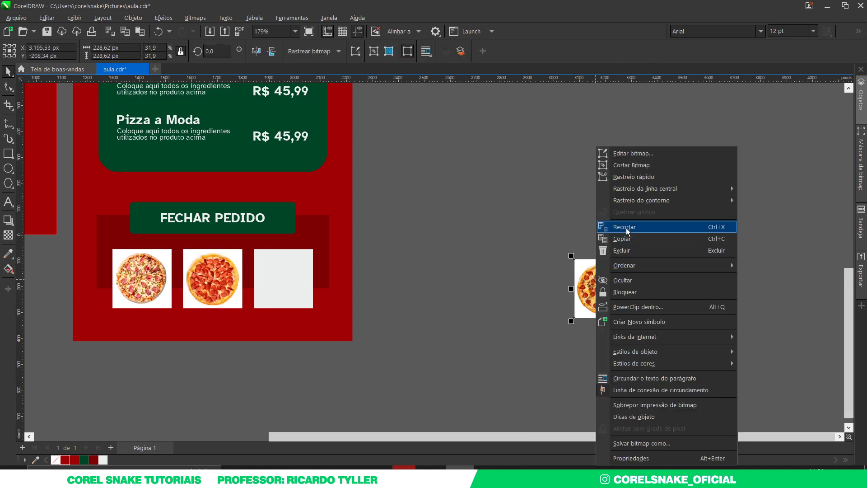
click(637, 307)
click(273, 270)
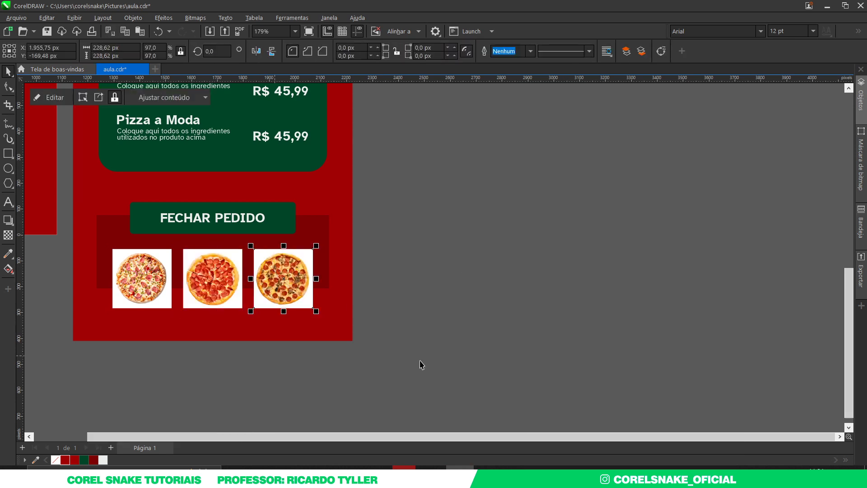
Round the corners of the first pizza square in the tall menu by about 17 px with the Shape tool.
drag(421, 365, 55, 235)
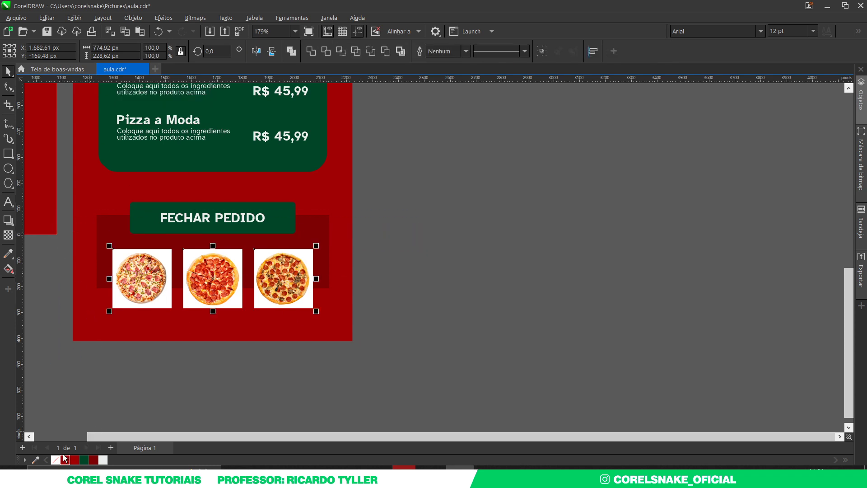
scroll(410, 349, down, 2)
scroll(197, 294, up, 4)
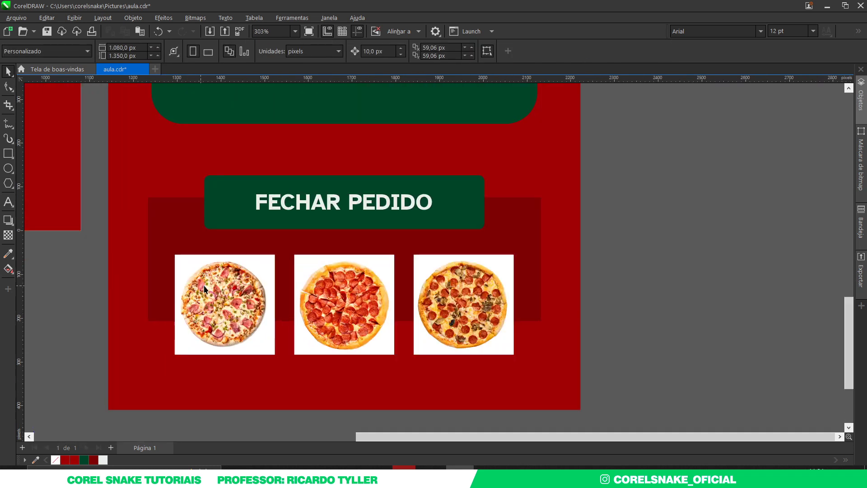
click(213, 289)
click(8, 86)
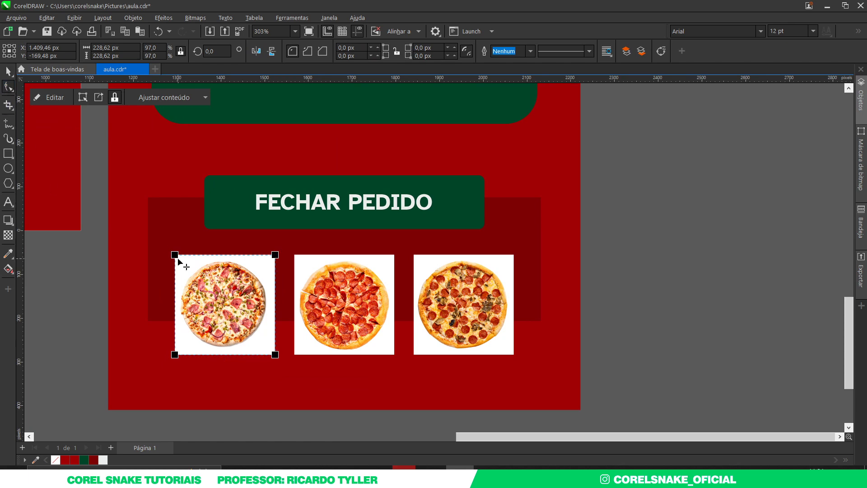
scroll(174, 254, up, 2)
drag(175, 254, 183, 265)
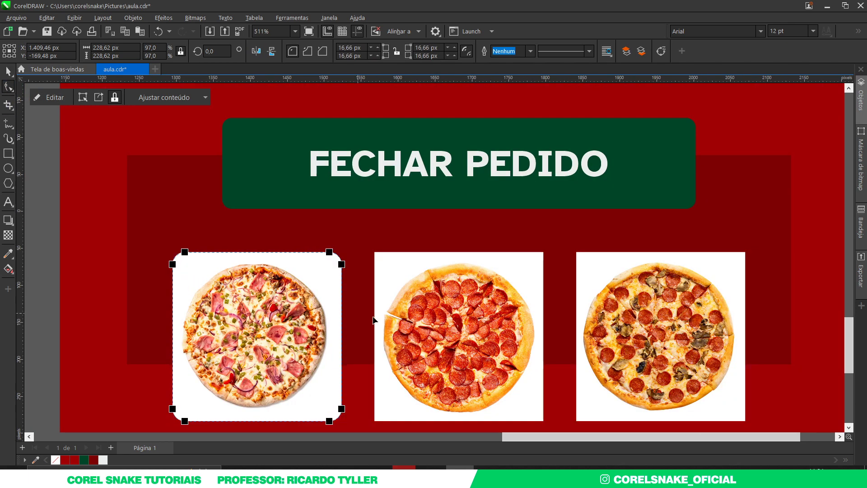
Round the corners of the middle pizza square by about 16 px and the rightmost one by about 18 px.
click(379, 257)
drag(380, 256, 380, 261)
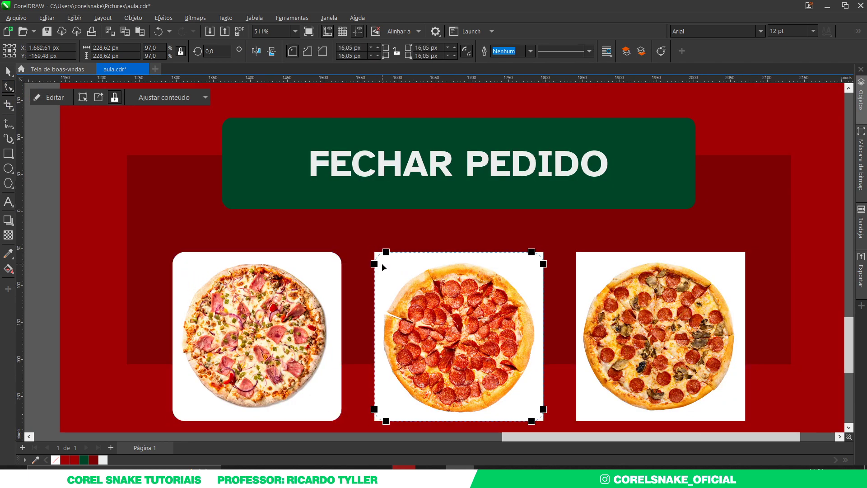
click(581, 259)
drag(582, 261, 584, 264)
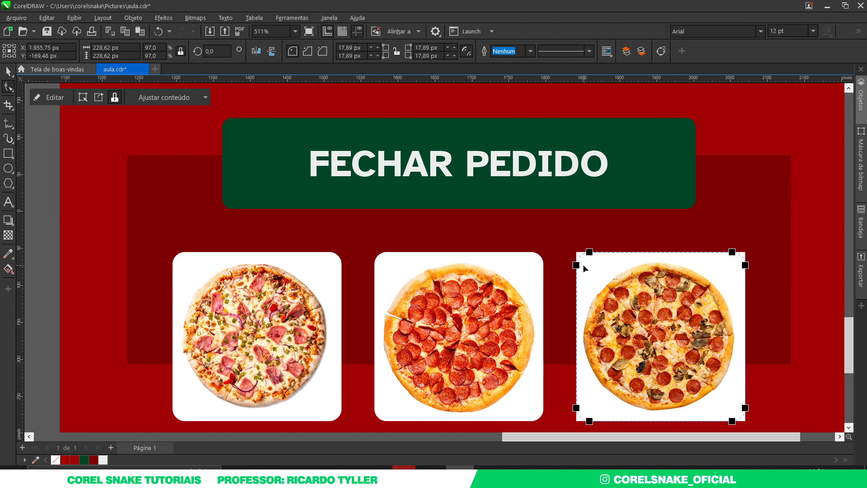
click(8, 71)
scroll(332, 264, down, 3)
click(587, 313)
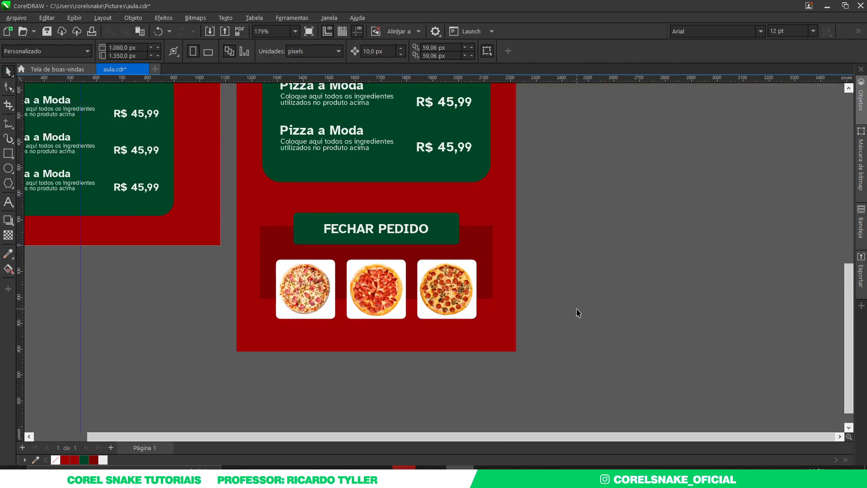
Capture the whole tall menu in full-screen preview and copy the capture to the clipboard.
scroll(485, 304, down, 1)
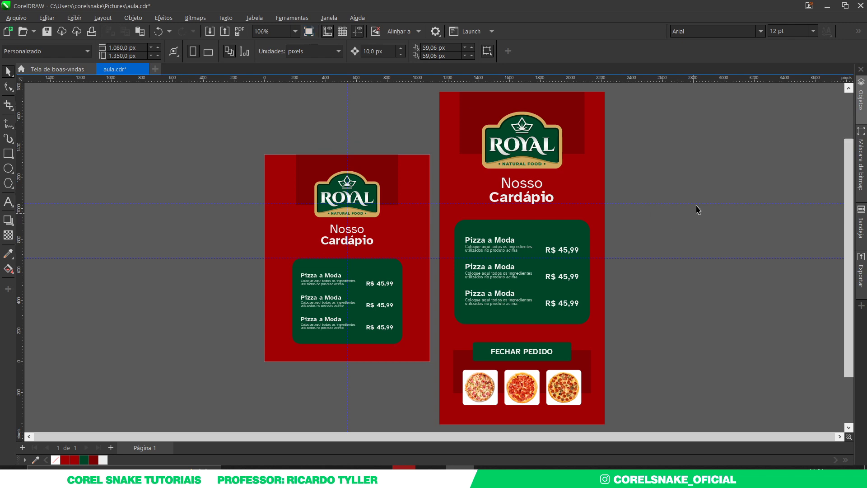
click(310, 33)
key(Print)
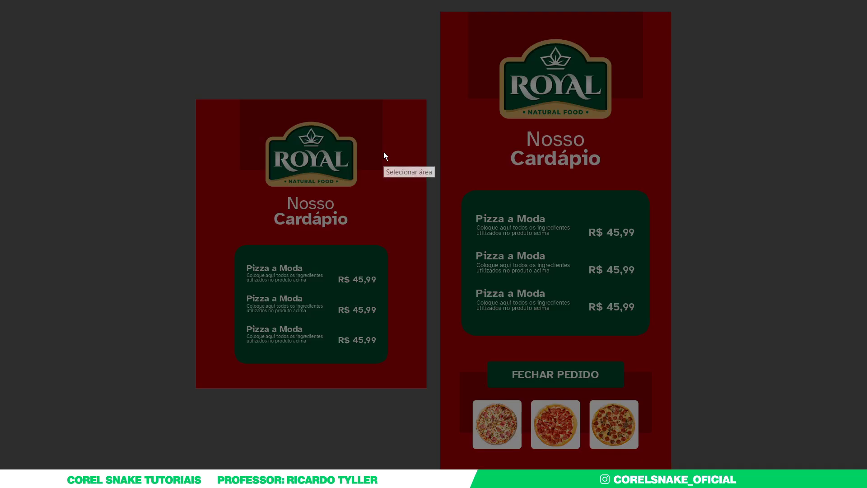
drag(440, 11, 670, 477)
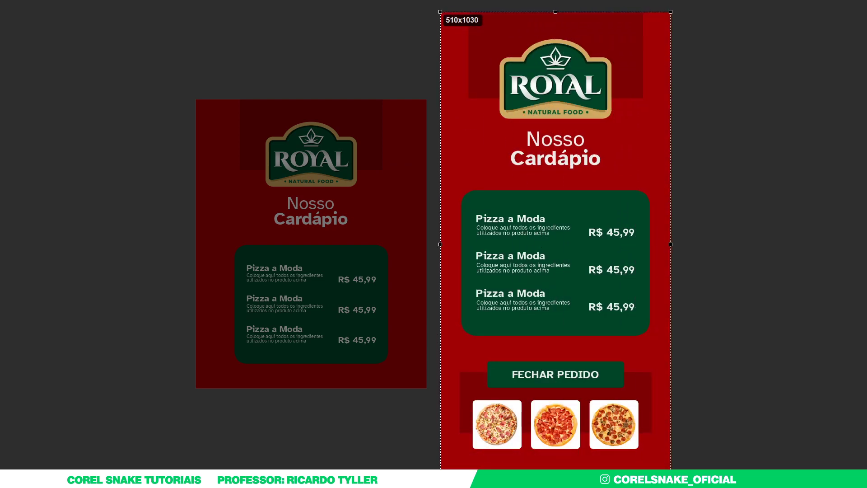
key(ctrl+c)
click(608, 373)
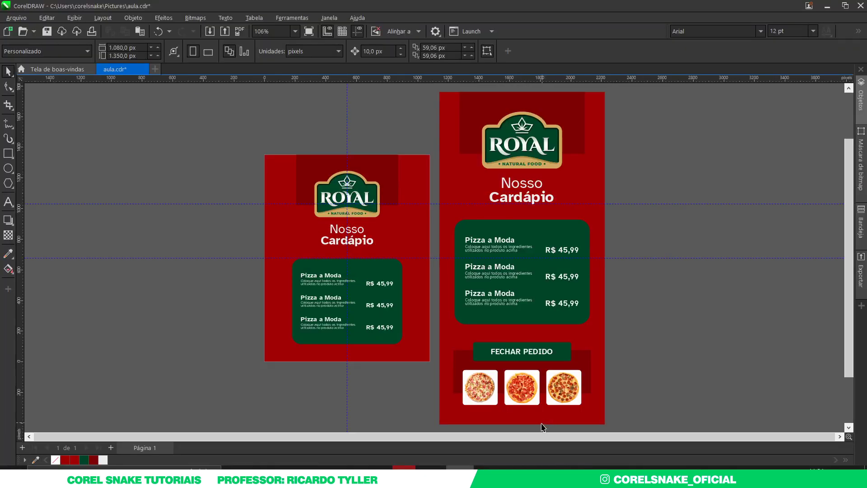
Switch to Photoshop, fill the phone smart object's canvas with the pasted menu capture and save it to update the mockup.
key(alt+Tab)
key(ctrl+v)
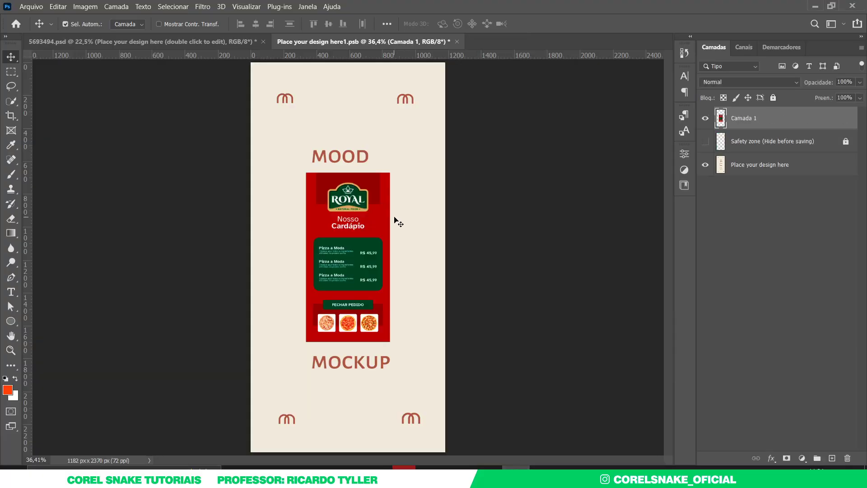
key(ctrl+t)
drag(390, 256, 445, 260)
key(Return)
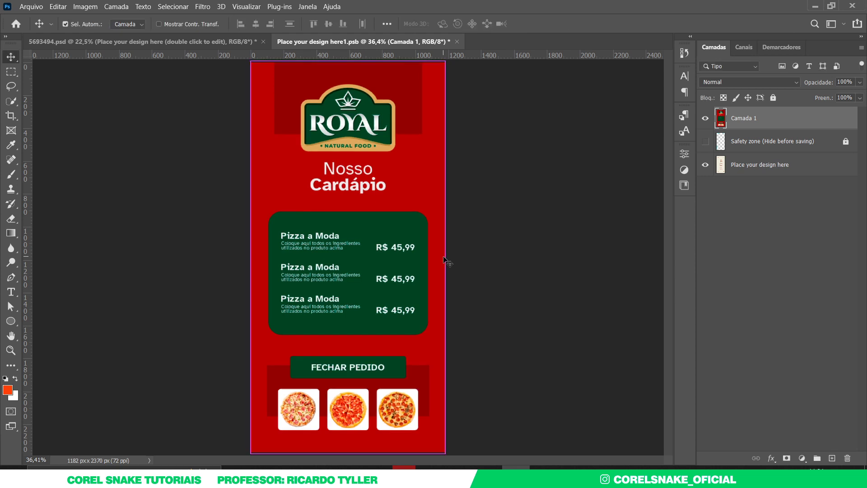
key(ctrl+s)
click(229, 41)
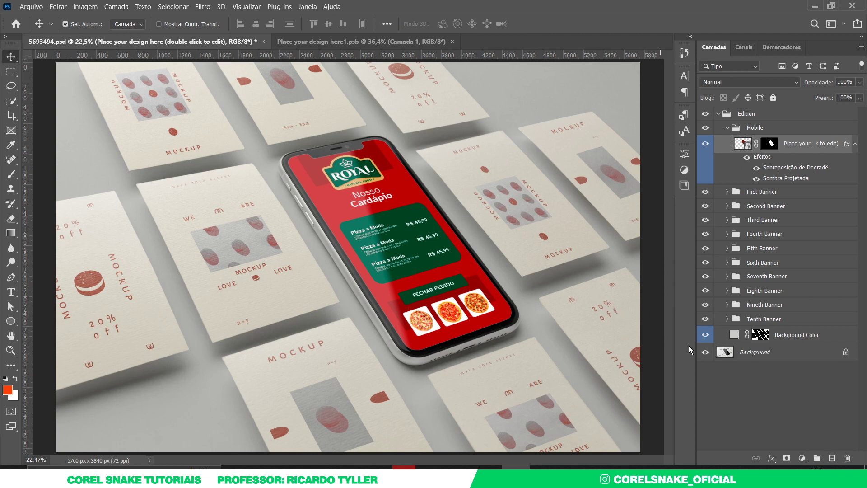
Set the mockup's Background Color fill to the menu's dark green, 004528, sampled from the phone screen.
double_click(734, 335)
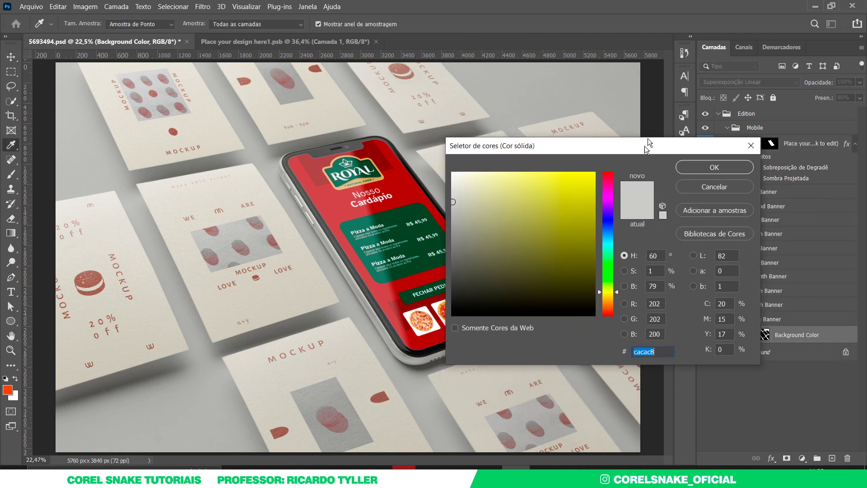
drag(644, 145, 679, 79)
click(389, 219)
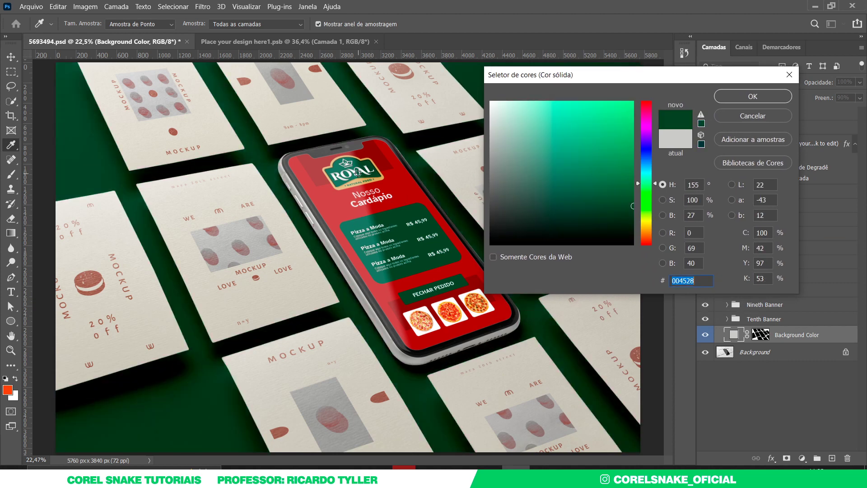
click(391, 186)
click(377, 152)
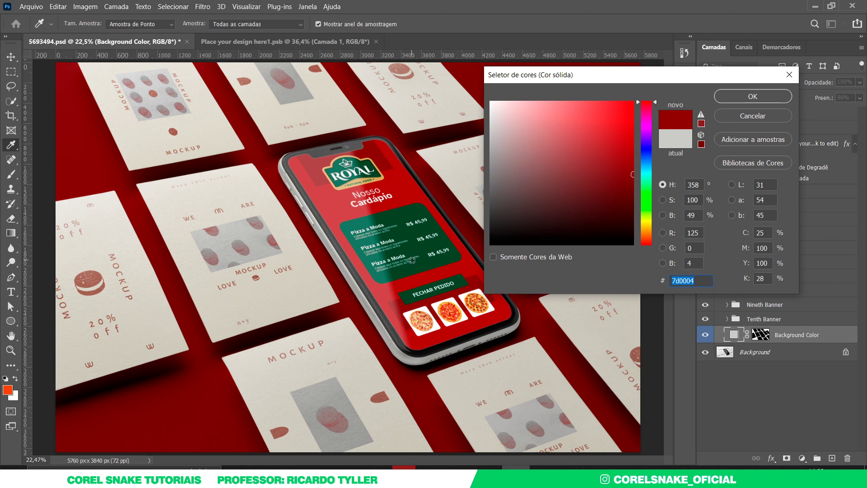
click(399, 214)
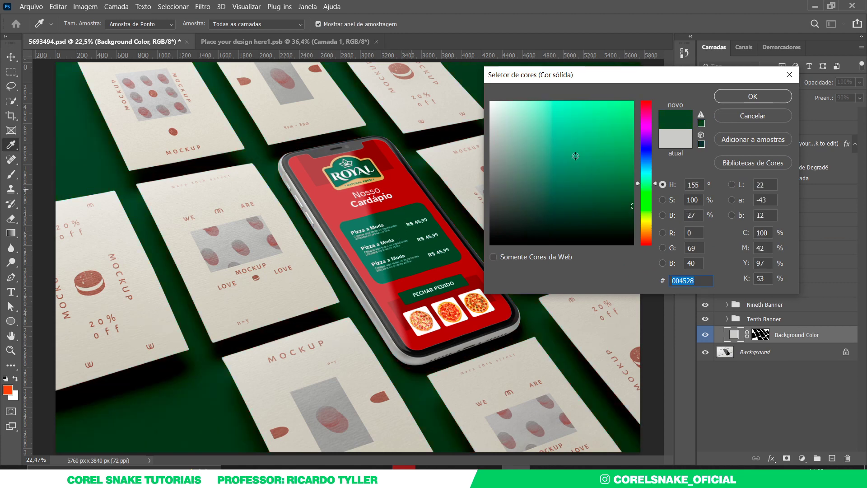
click(749, 97)
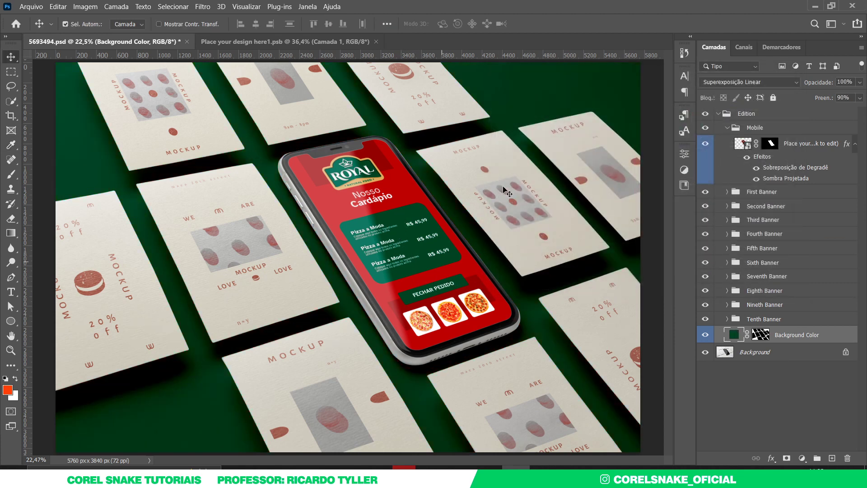
Set the Background Color fill to the menu's red, a10005, sampled from the phone screen.
double_click(728, 336)
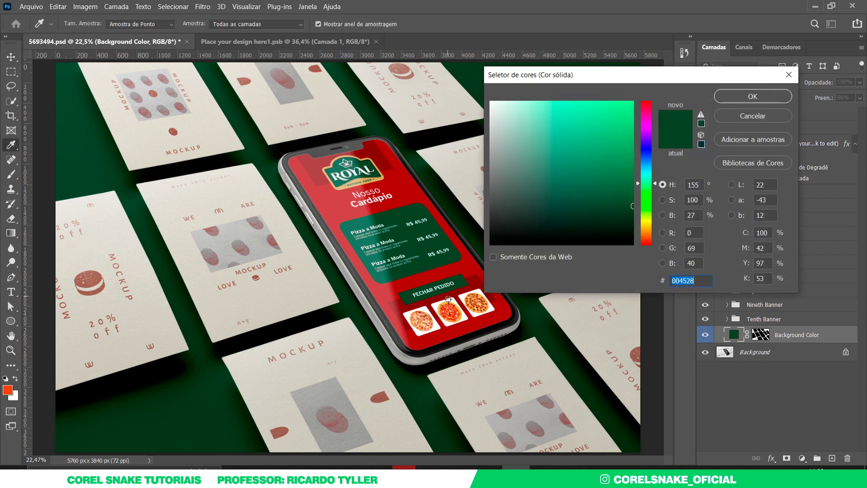
click(445, 331)
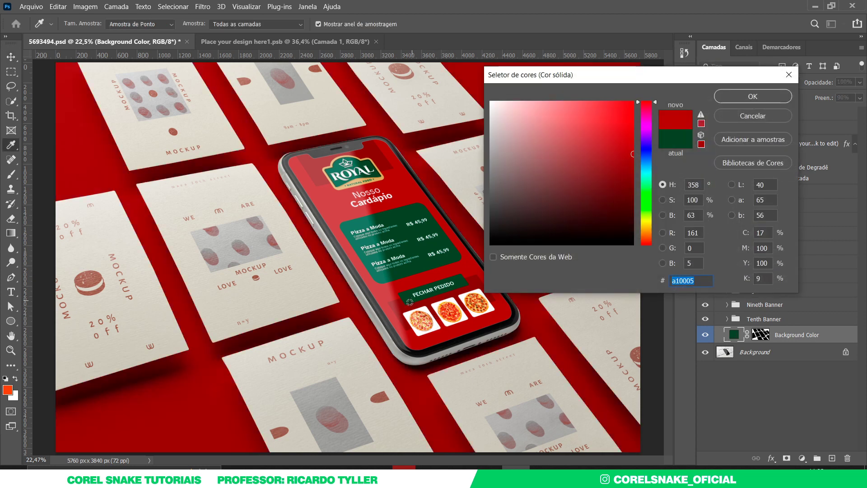
click(752, 96)
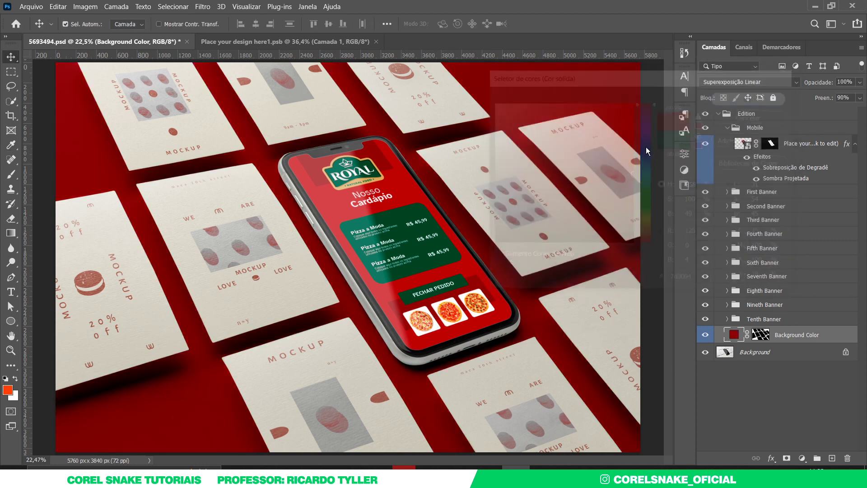
Open the smart object of the banner with the nine-dot grid to the right of the phone and close the phone's design file.
click(525, 206)
double_click(746, 285)
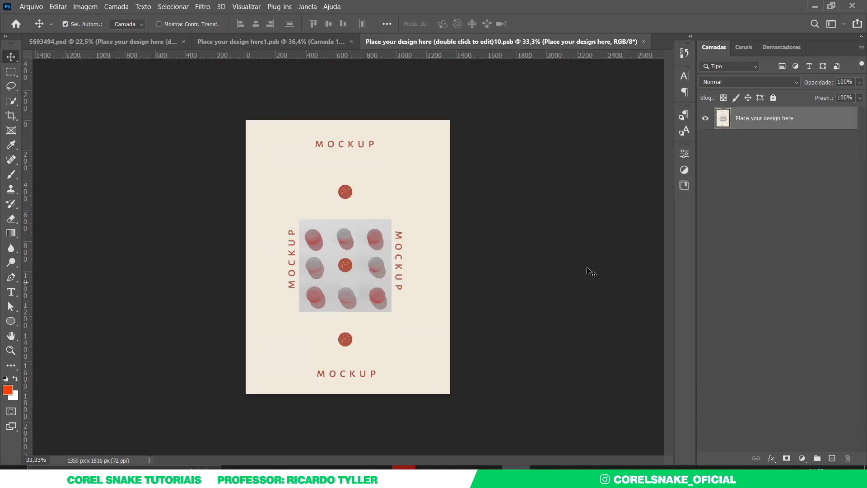
click(351, 41)
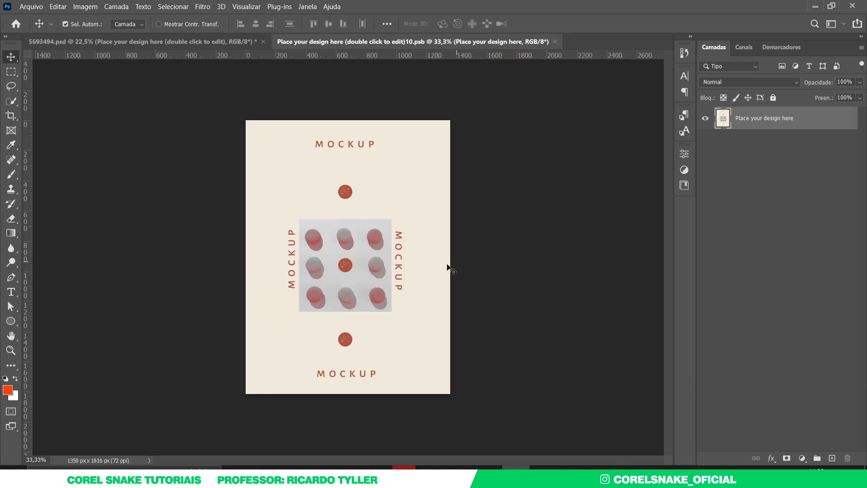
Capture and copy the 1080 × 1350 px menu from CorelDRAW's full-screen preview and return to the banner file in Photoshop.
click(459, 467)
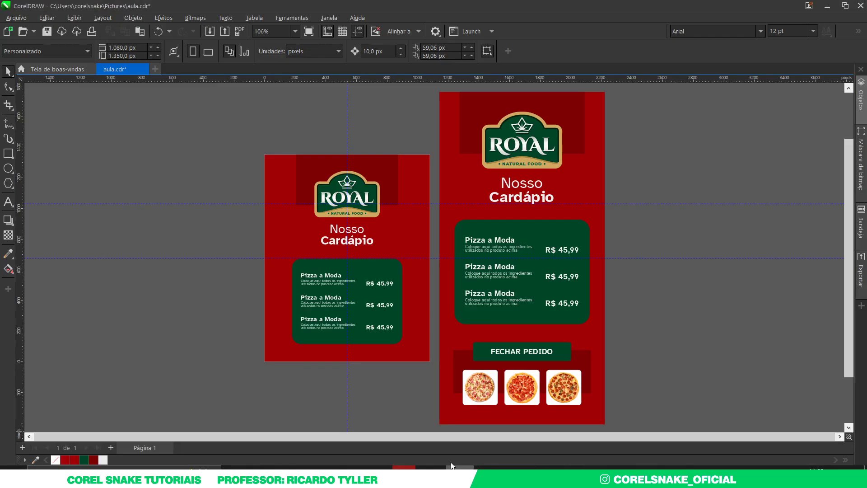
drag(226, 111, 420, 350)
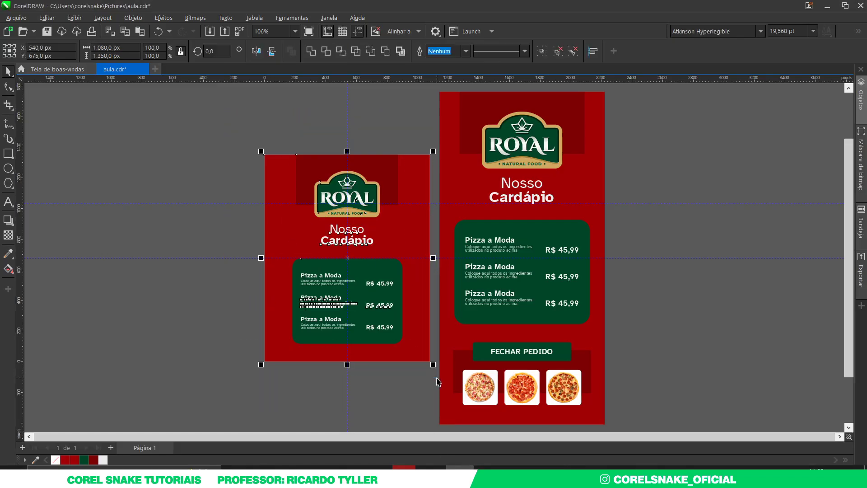
key(shift+F2)
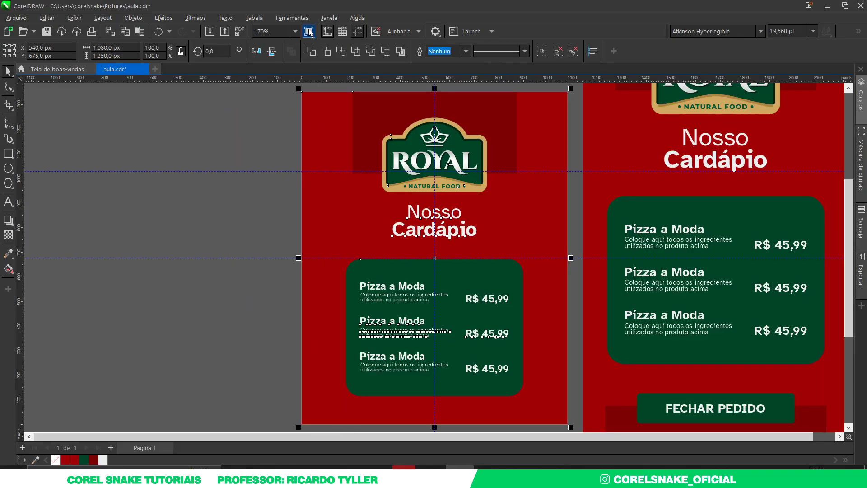
key(F9)
key(Print)
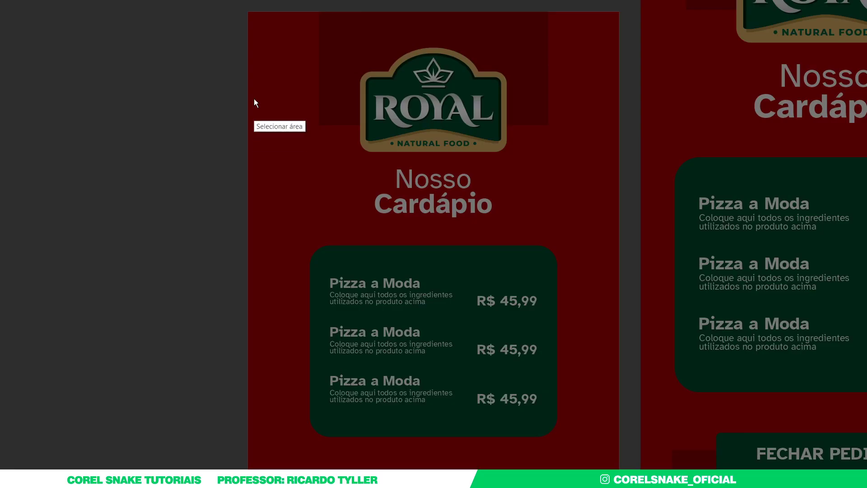
drag(248, 13, 619, 475)
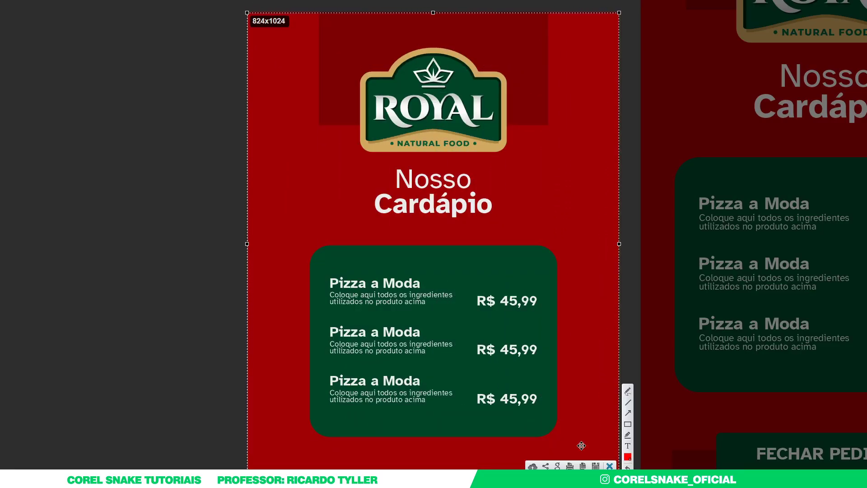
click(583, 464)
key(Escape)
click(516, 466)
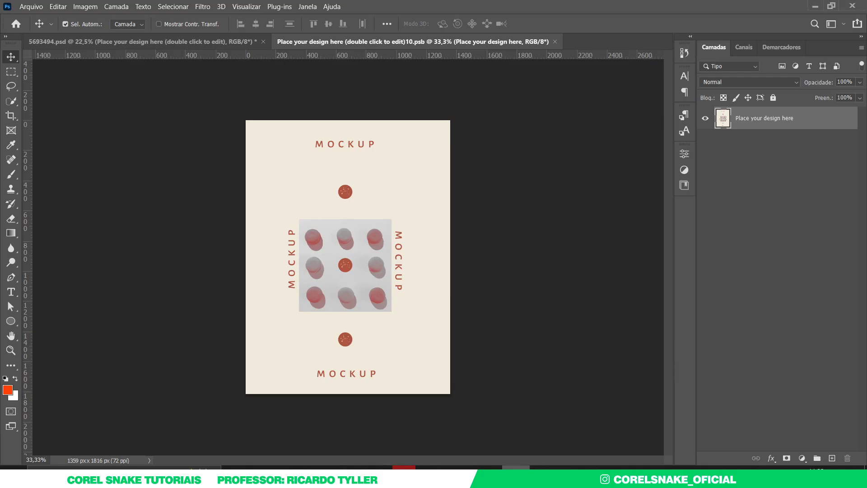
Paste the menu into the Sixth Banner's design file, scale it to about 179% to cover the canvas, and save it to the mockup.
key(ctrl+v)
key(ctrl+t)
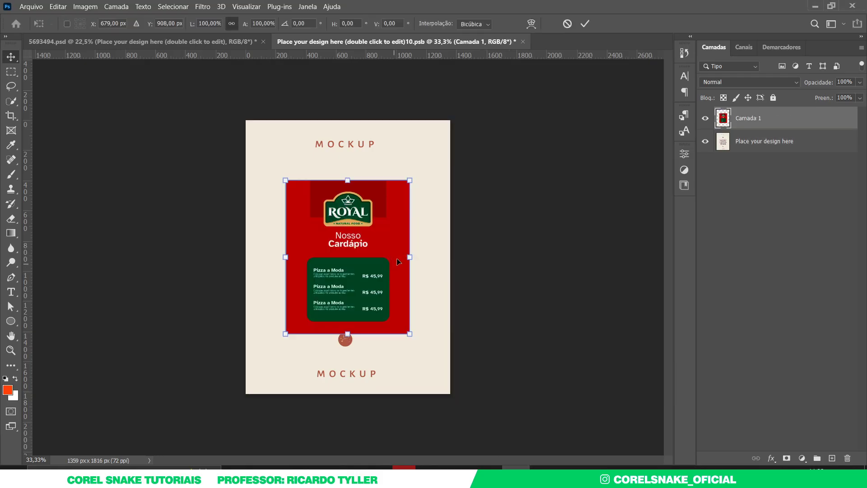
drag(410, 270, 457, 270)
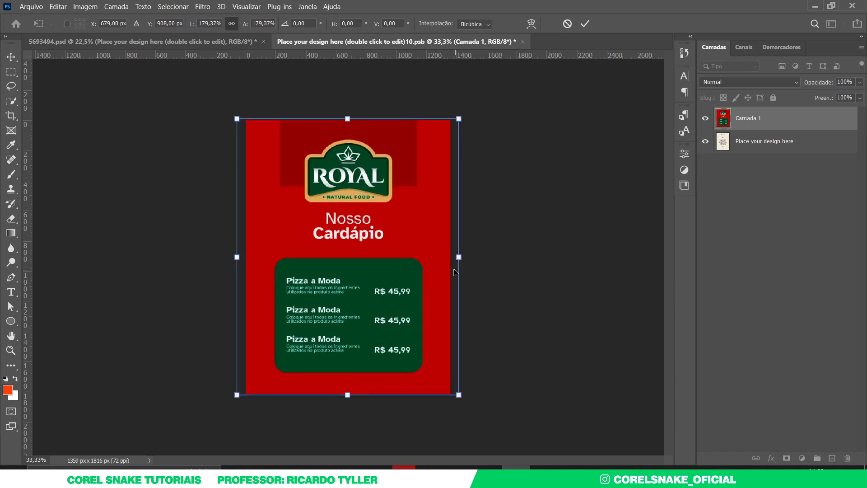
key(Return)
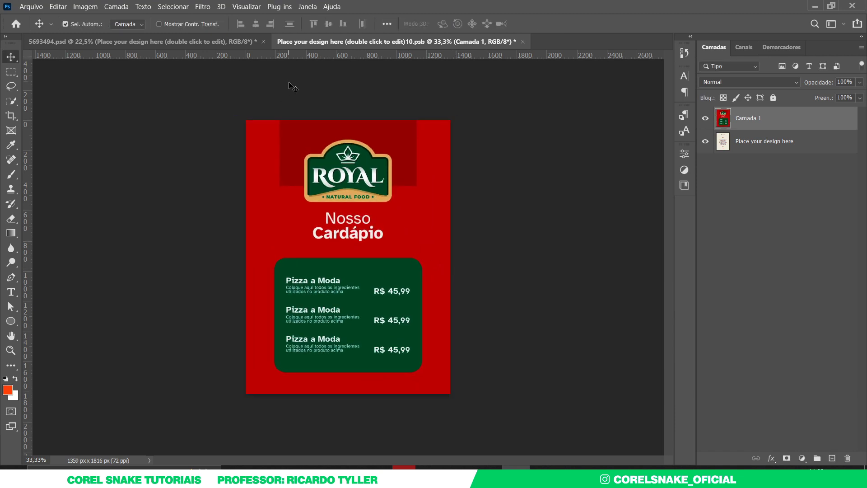
key(ctrl+s)
click(195, 42)
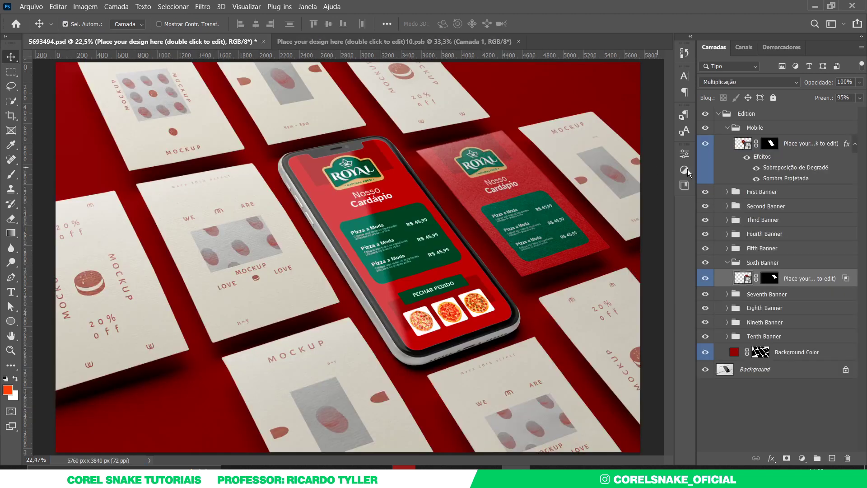
Copy the scaled menu layer into the Seventh Banner's smart object, covering its canvas, and save and close that file.
click(606, 179)
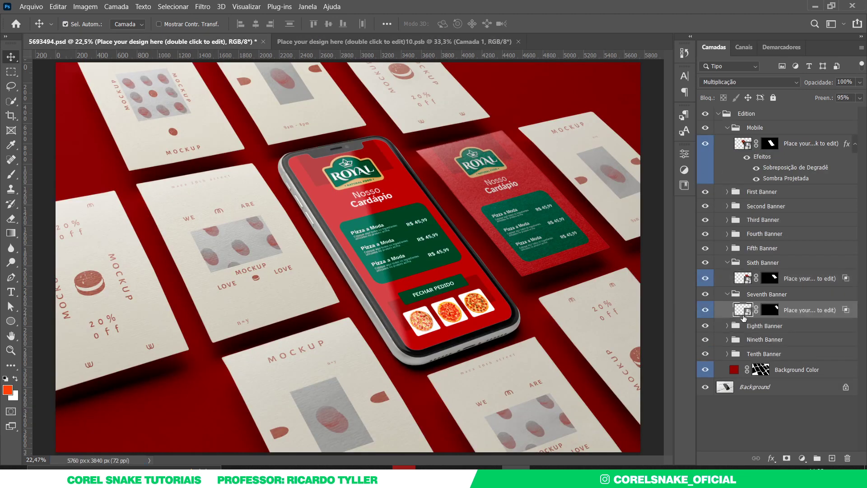
double_click(750, 310)
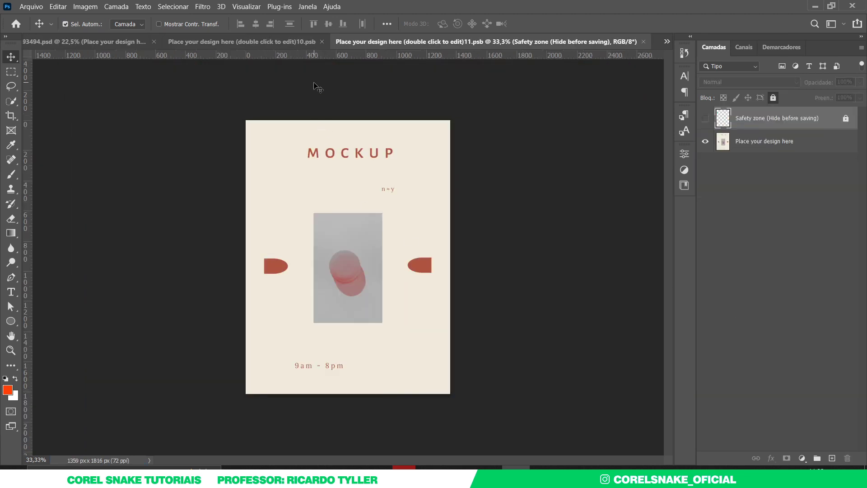
click(281, 42)
mouse_move(369, 214)
mouse_down()
mouse_move(497, 75)
mouse_move(514, 44)
mouse_move(438, 163)
mouse_move(366, 212)
mouse_up()
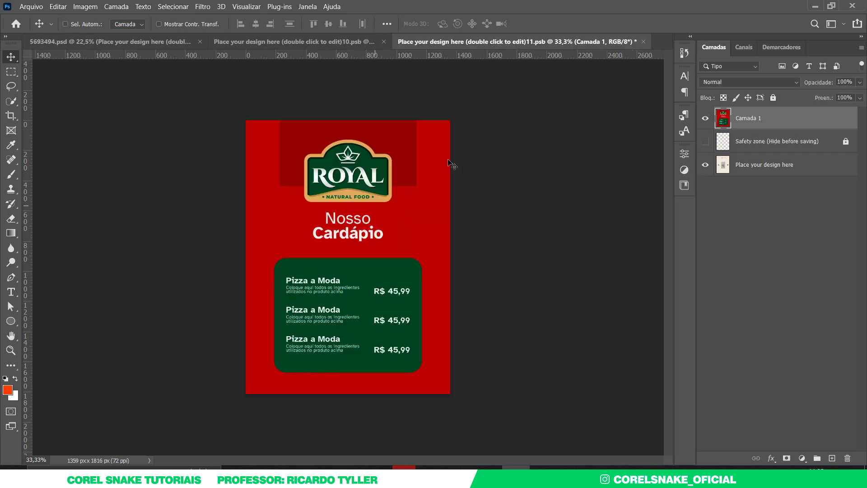
click(643, 42)
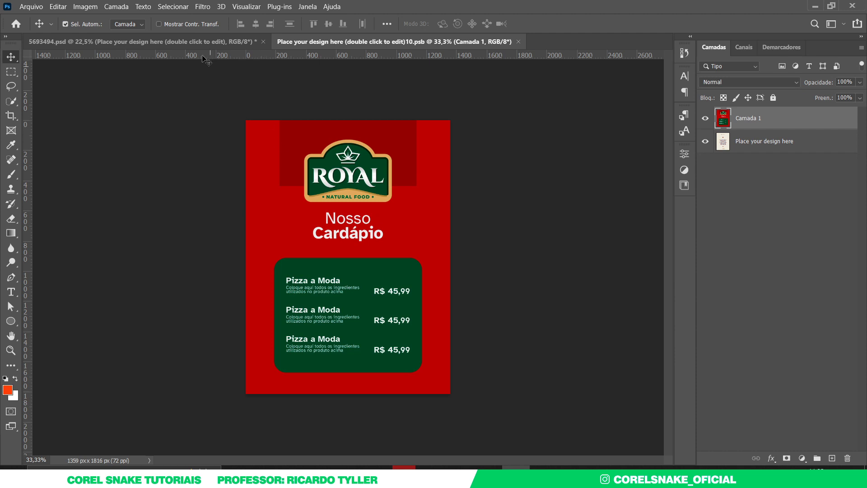
click(204, 41)
Copy the scaled menu layer into the Tenth Banner's smart object, covering its canvas, and save and close that file.
click(647, 336)
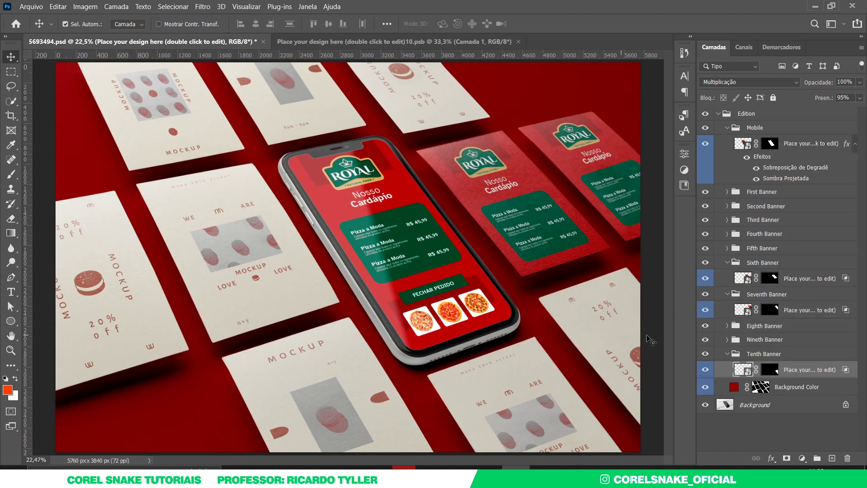
double_click(750, 371)
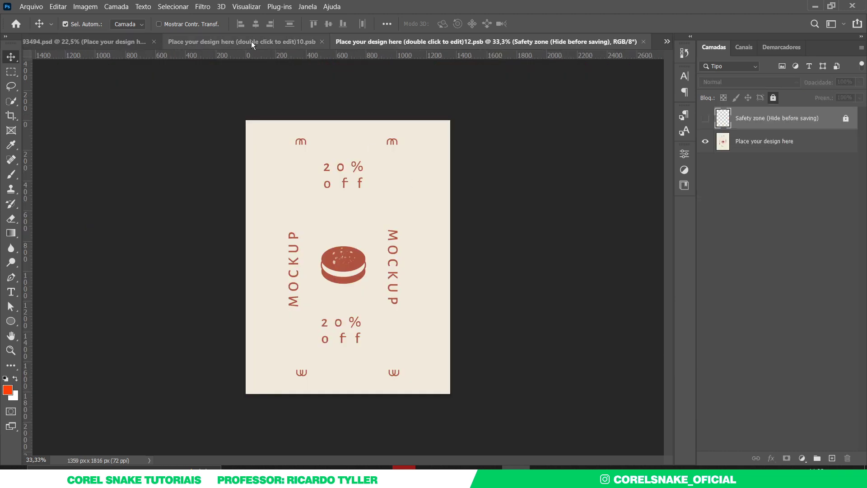
click(131, 41)
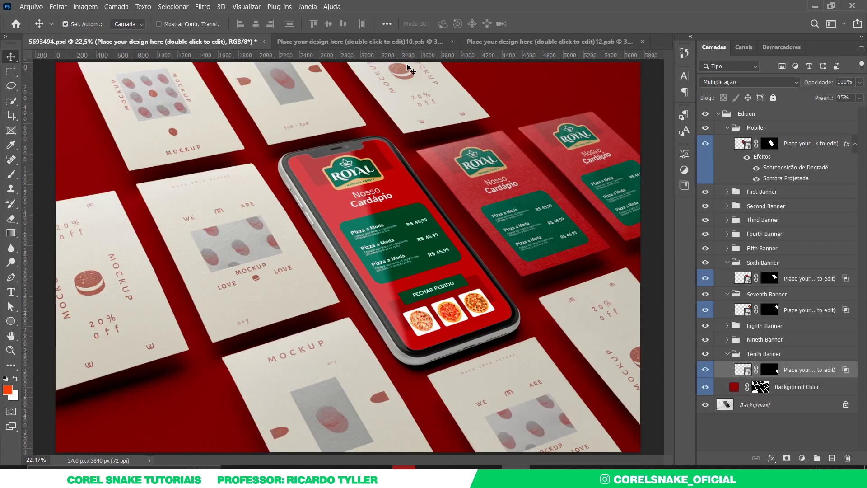
click(318, 43)
drag(316, 181, 350, 195)
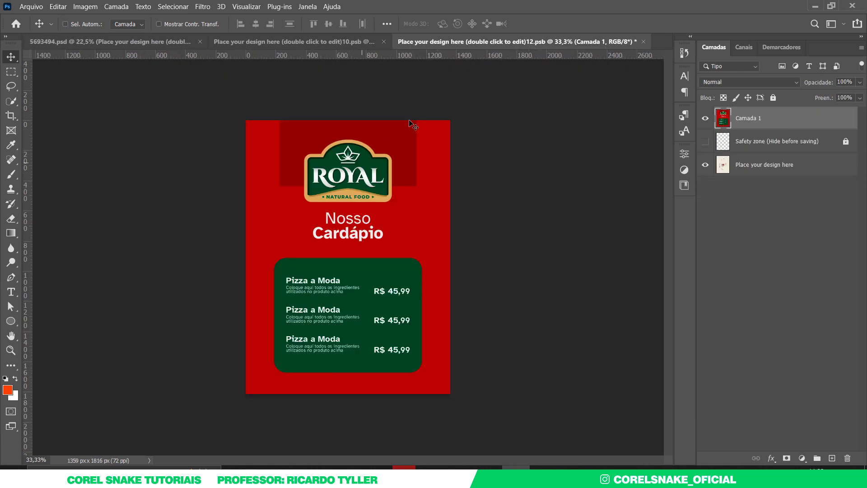
key(ctrl+s)
click(644, 42)
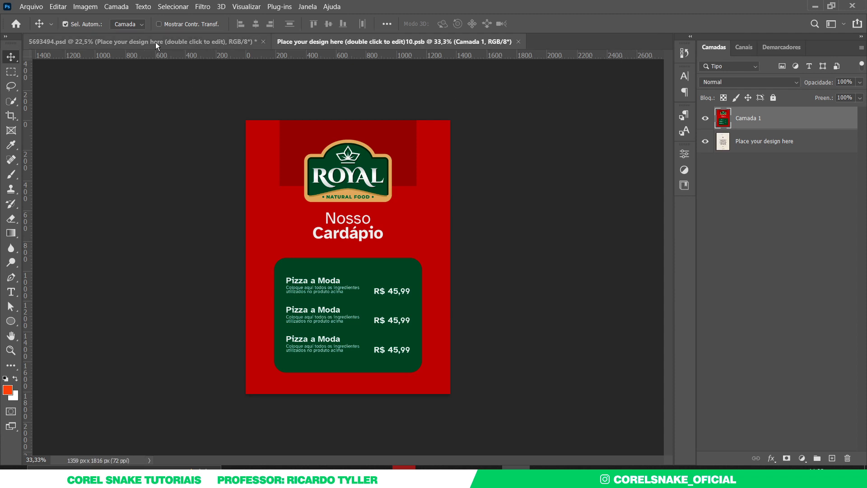
click(113, 42)
Copy the scaled menu layer into the Fifth Banner's smart object, covering its canvas, and save and close that file.
click(235, 234)
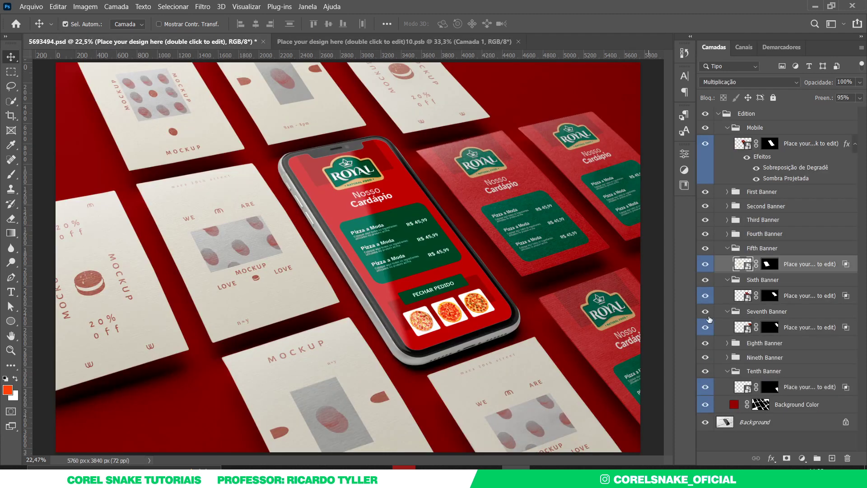
double_click(744, 266)
click(296, 44)
drag(366, 211, 355, 233)
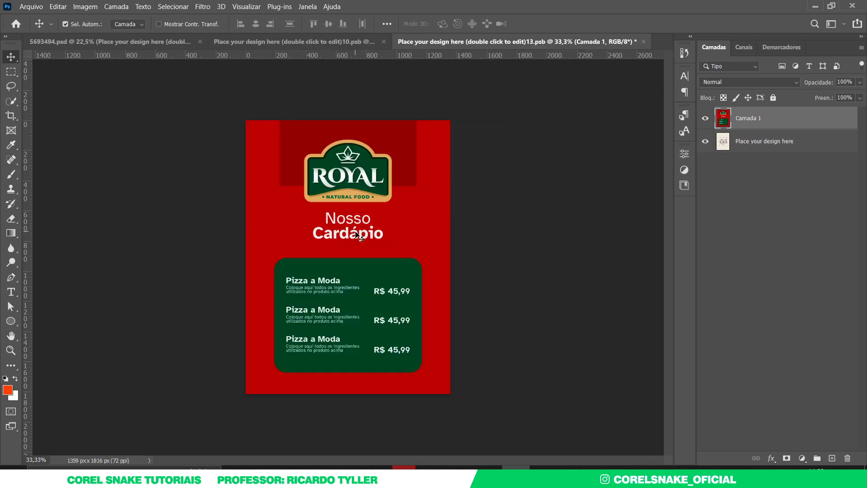
key(ctrl+s)
click(642, 41)
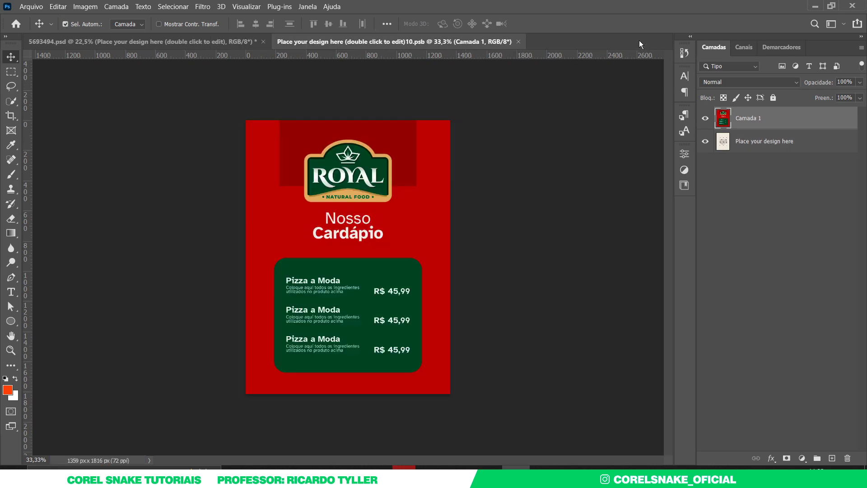
click(189, 42)
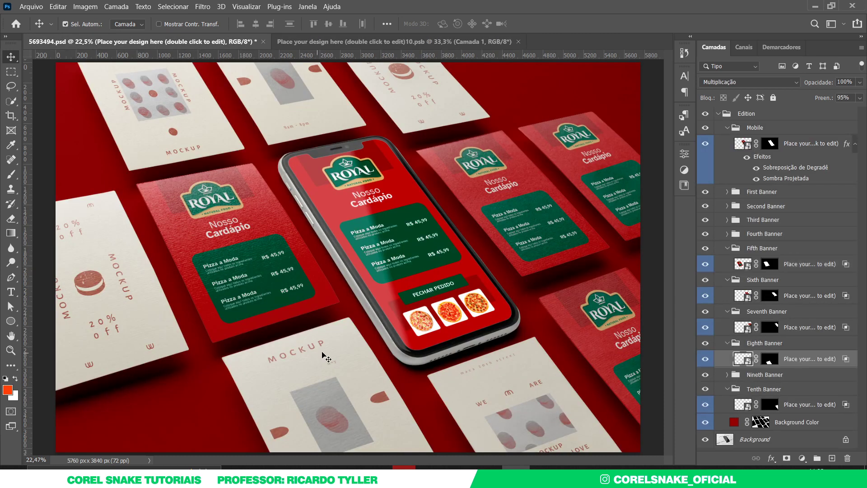
Copy the scaled menu layer into the Eighth Banner's smart object, covering its canvas, and save and close that file.
double_click(747, 360)
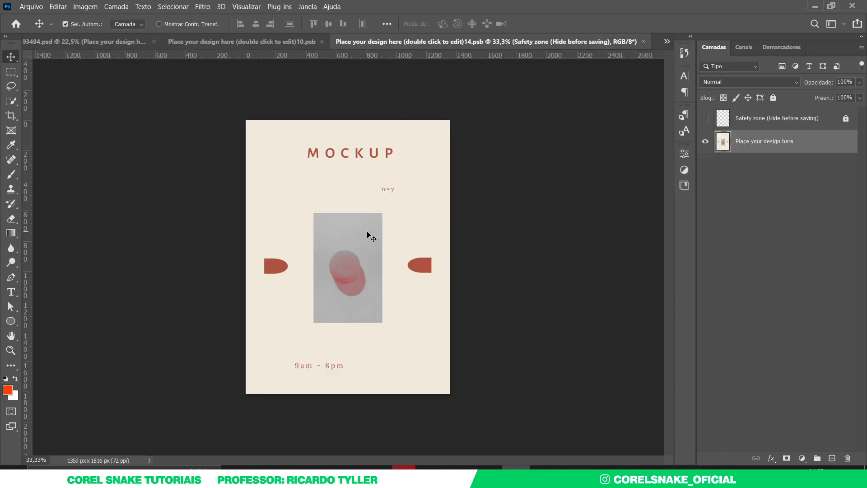
click(268, 45)
drag(363, 172, 430, 142)
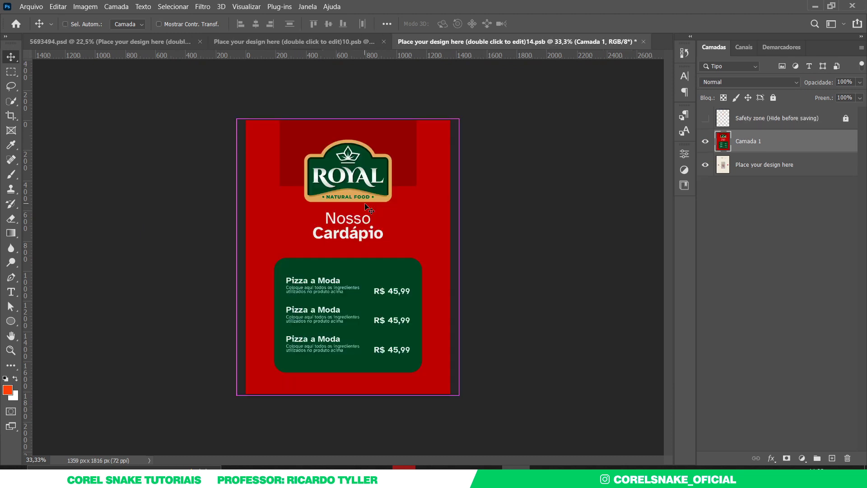
click(643, 42)
click(220, 41)
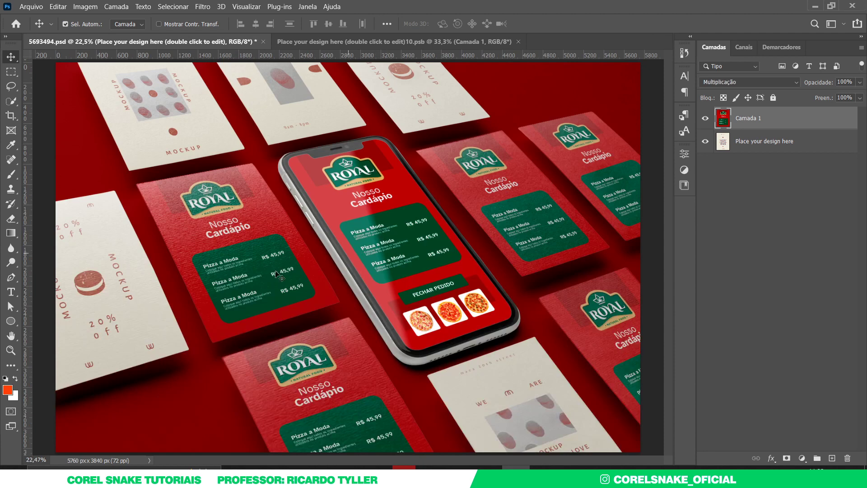
Copy the scaled menu layer into the Fourth Banner's smart object, covering its canvas, and save and close that file.
double_click(746, 251)
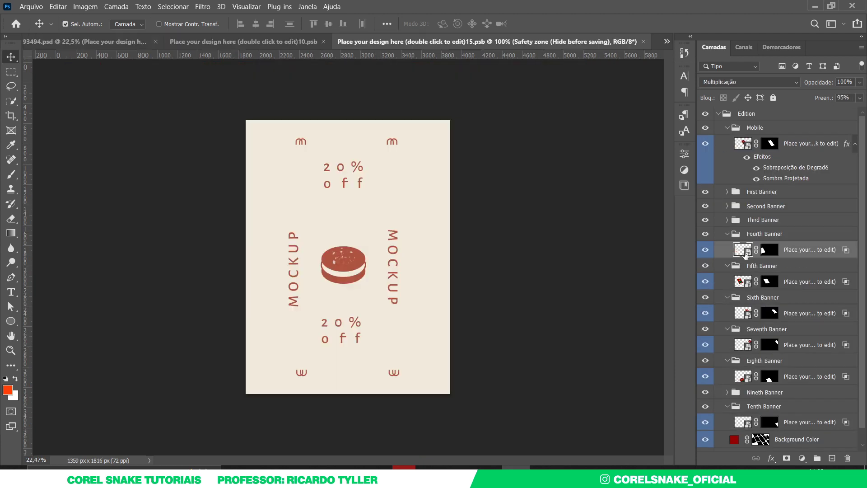
click(298, 42)
drag(360, 212, 383, 239)
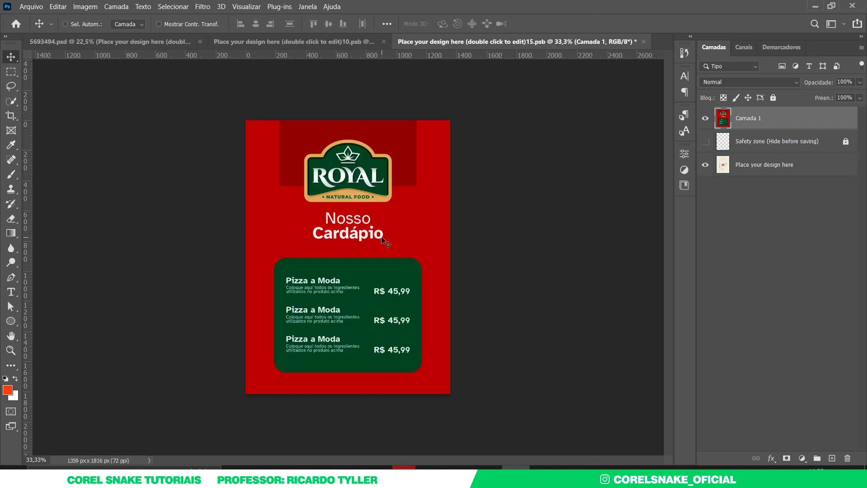
key(ctrl+s)
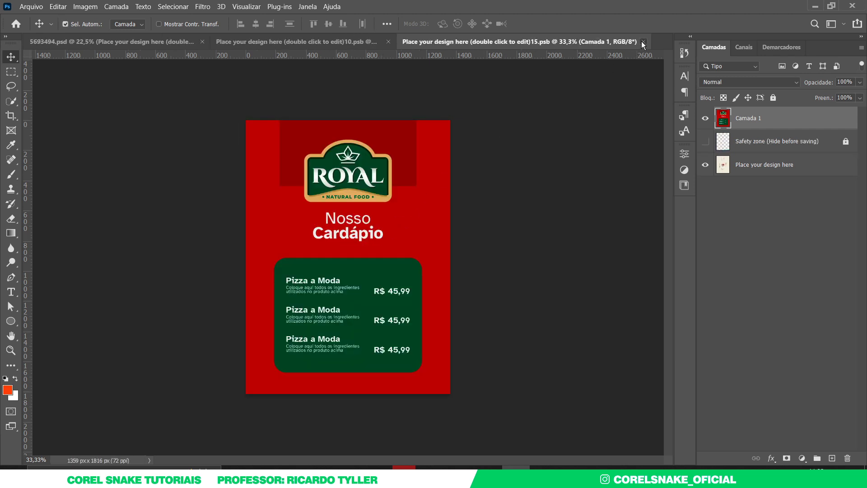
click(644, 42)
click(213, 42)
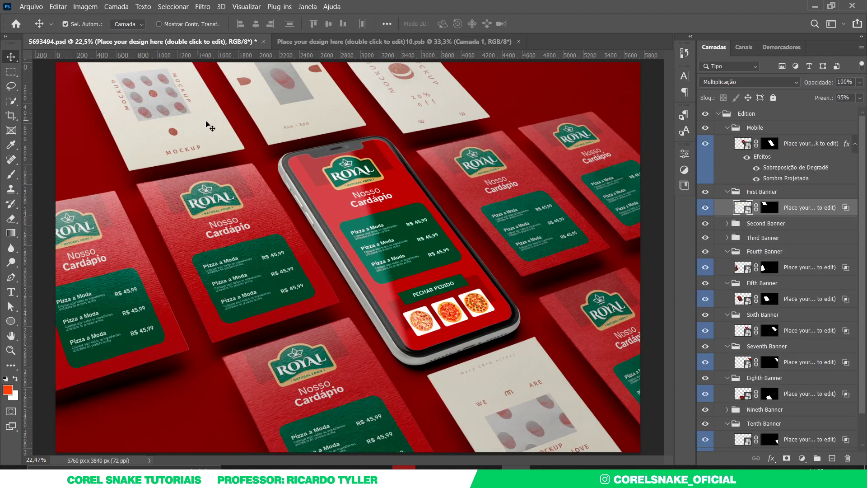
Copy the scaled menu layer into the First Banner's smart object, covering its canvas, and save and close that file.
double_click(749, 208)
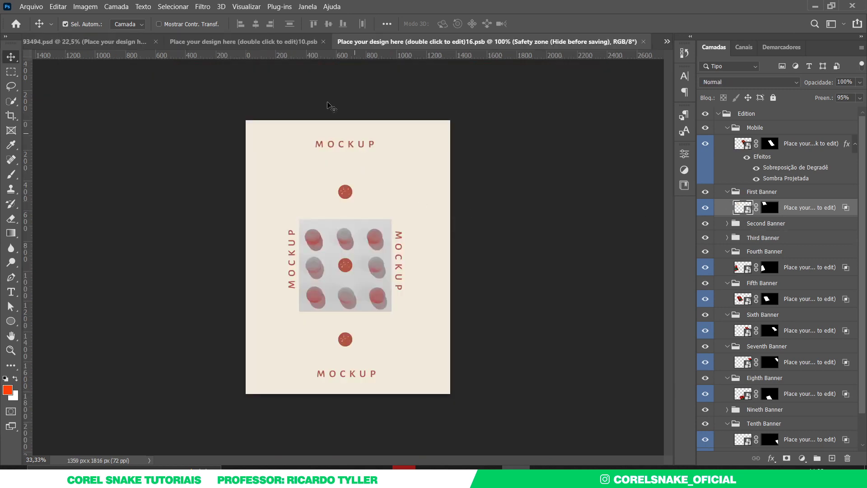
click(291, 41)
key(ctrl+Tab)
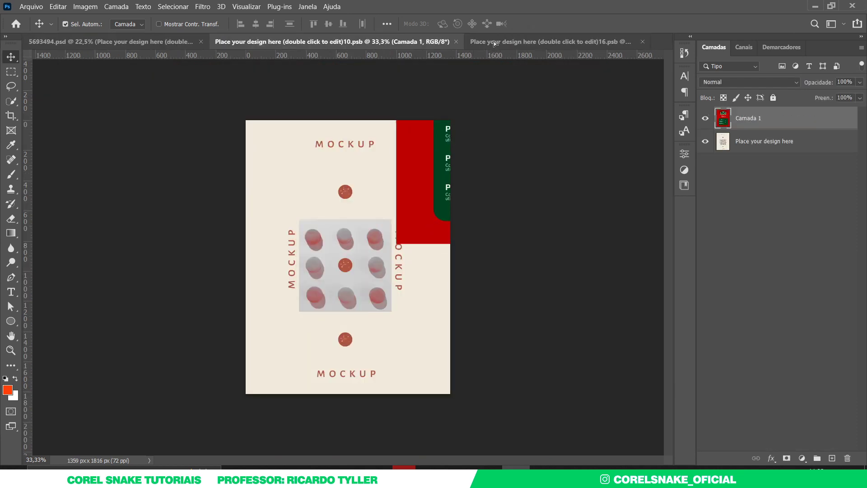
key(ctrl+v)
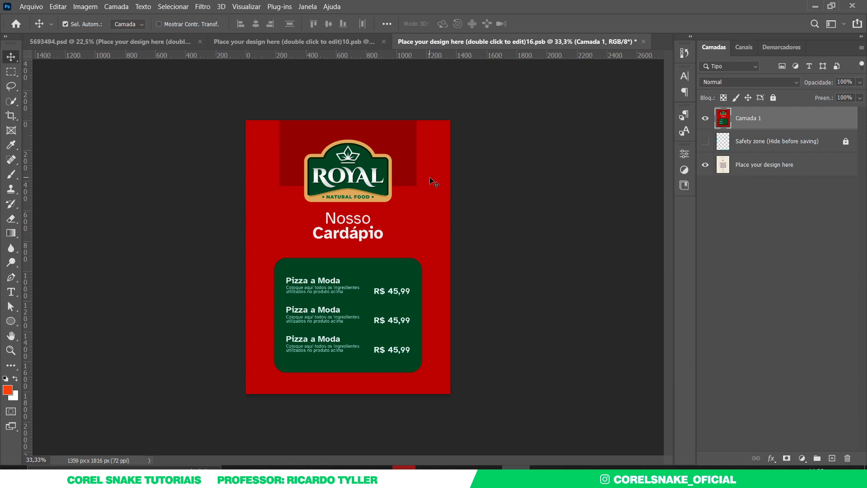
key(ctrl+s)
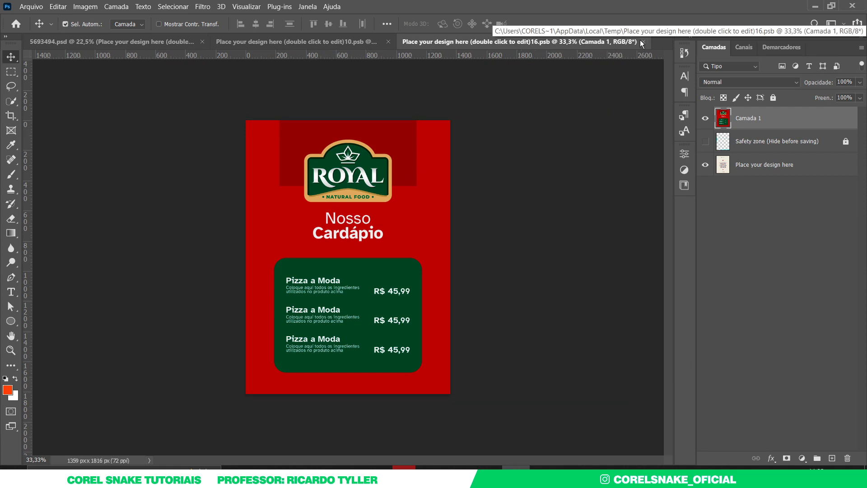
click(642, 41)
click(208, 43)
Copy the scaled menu layer into the Second Banner's smart object, covering its canvas, and save and close that file.
click(307, 116)
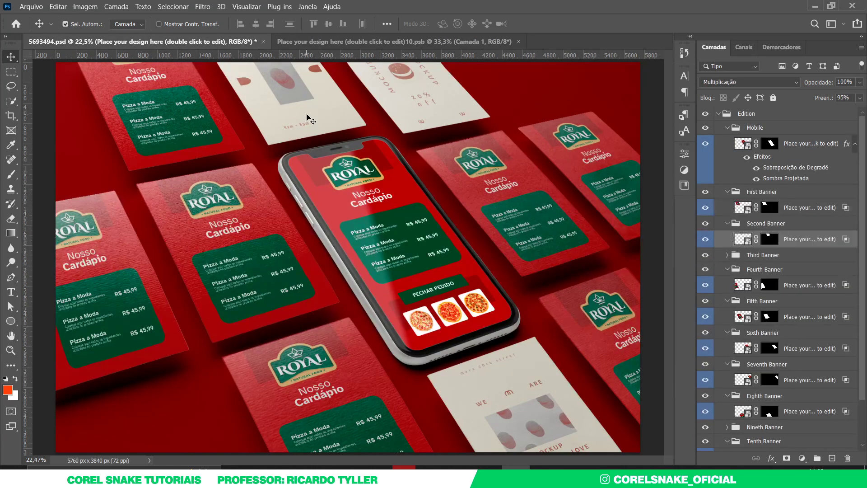
double_click(743, 240)
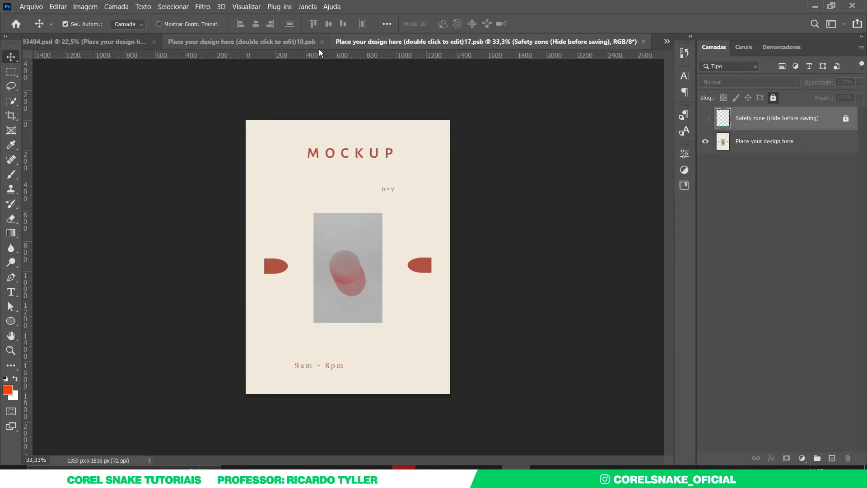
click(289, 43)
drag(311, 94, 366, 216)
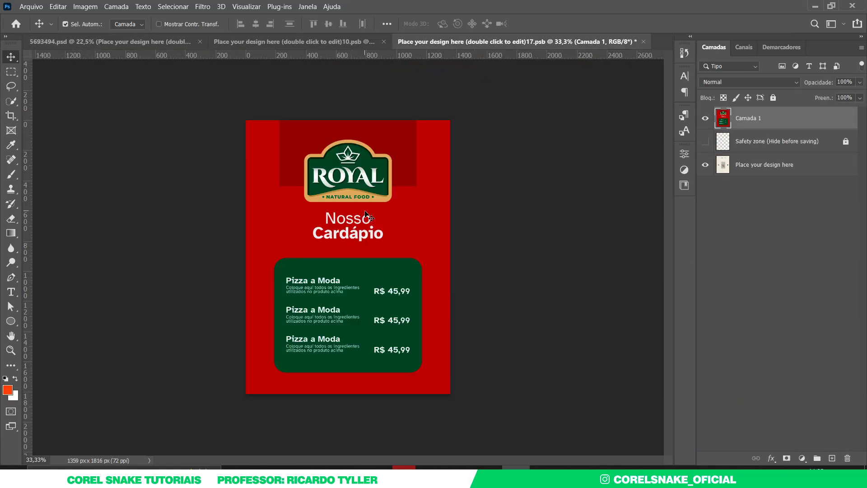
click(643, 41)
click(140, 42)
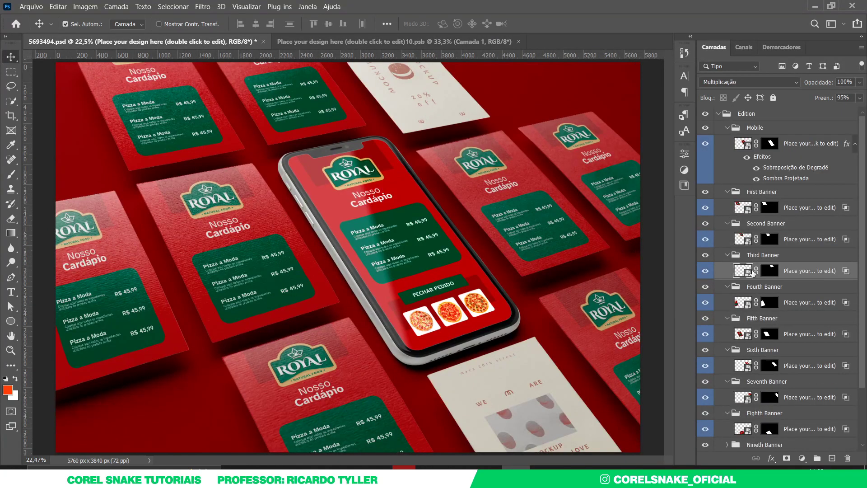
Copy the scaled menu layer into the Third Banner's smart object, covering its canvas, and save and close that file.
double_click(743, 271)
click(243, 45)
drag(373, 100, 364, 225)
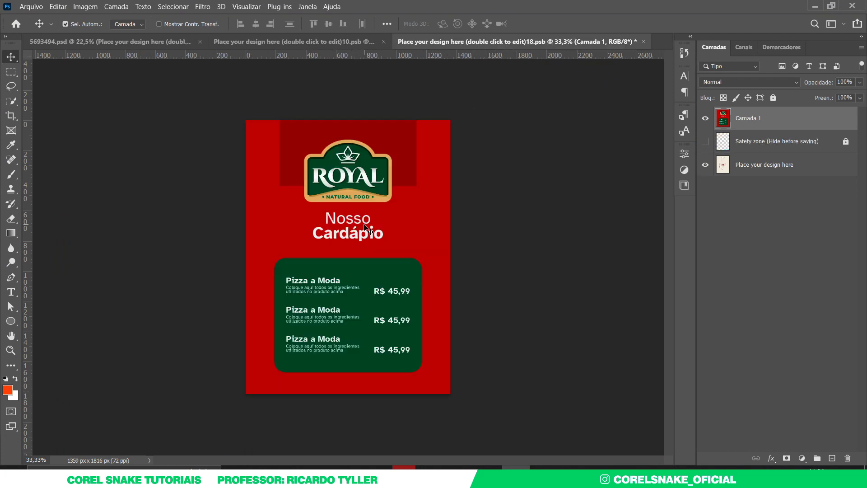
key(ctrl+s)
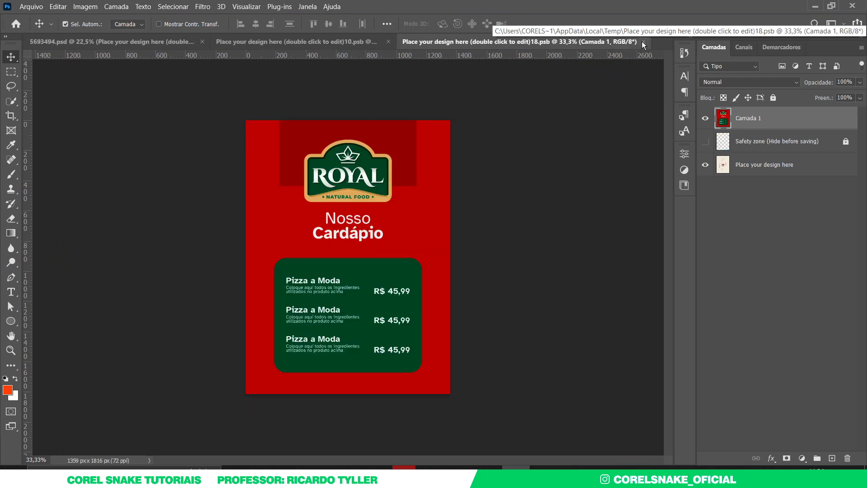
click(643, 42)
click(182, 42)
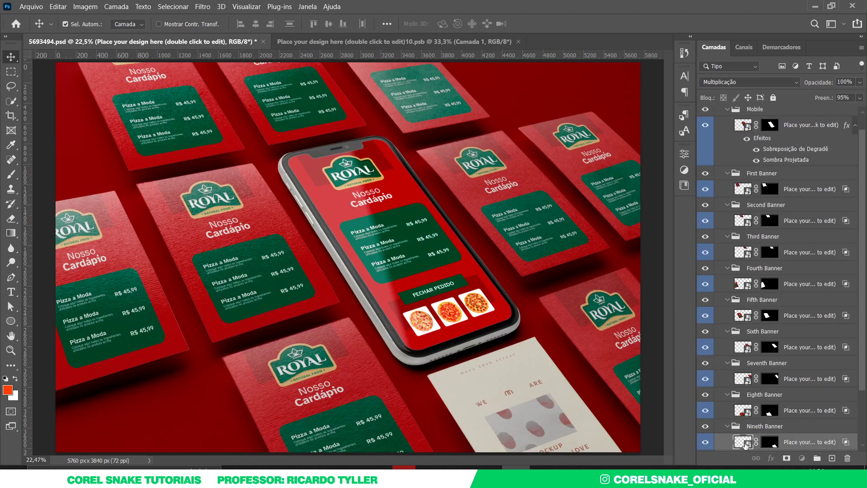
Copy the scaled menu layer into the Nineth Banner's smart object, covering its canvas, save it, and close both smart object files.
double_click(744, 443)
click(272, 41)
drag(412, 215, 379, 251)
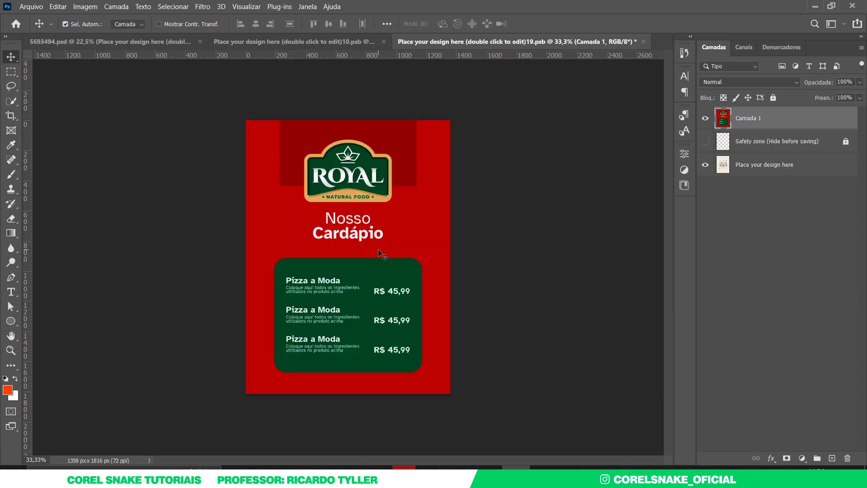
key(ctrl+s)
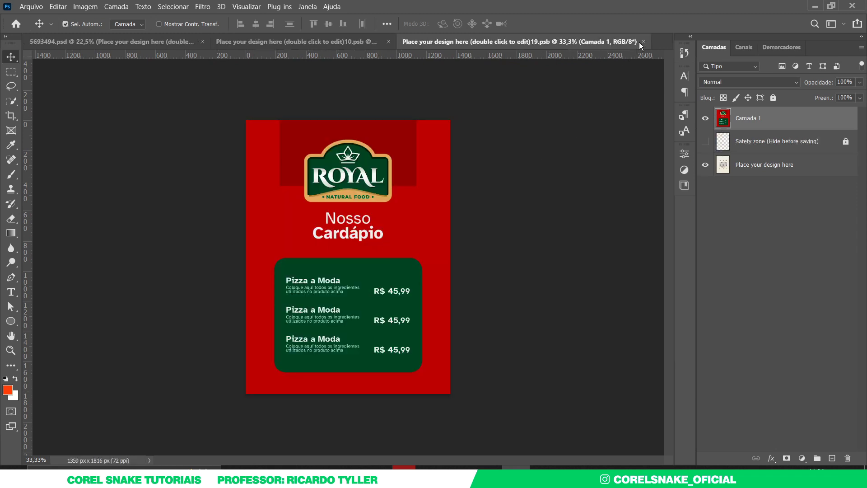
click(642, 42)
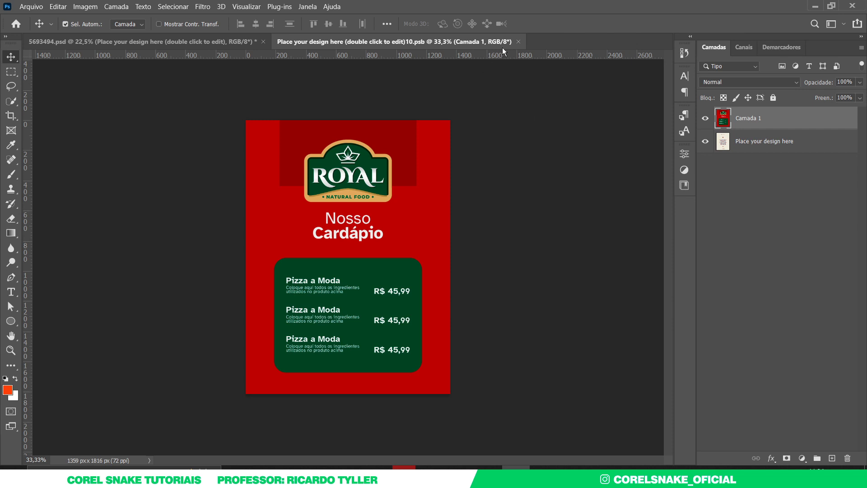
click(518, 41)
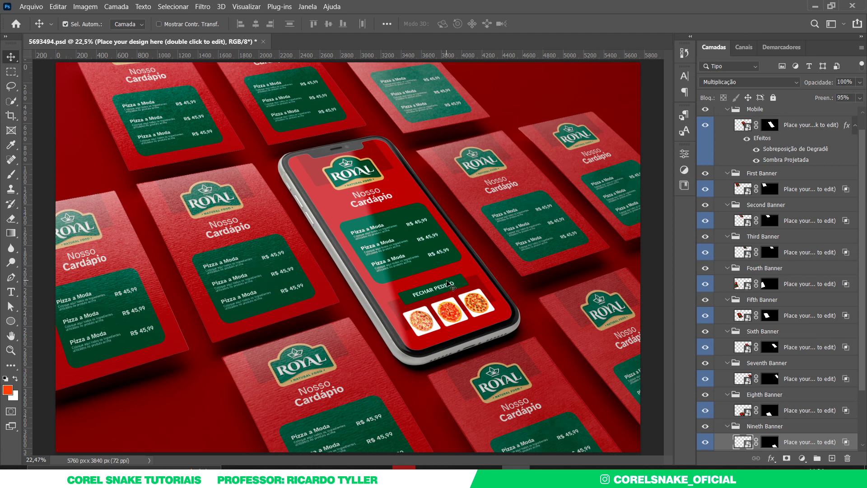
Collapse the Mobile group and all ten banner groups inside the Edition group, and deselect all layers.
ctrl+click(728, 111)
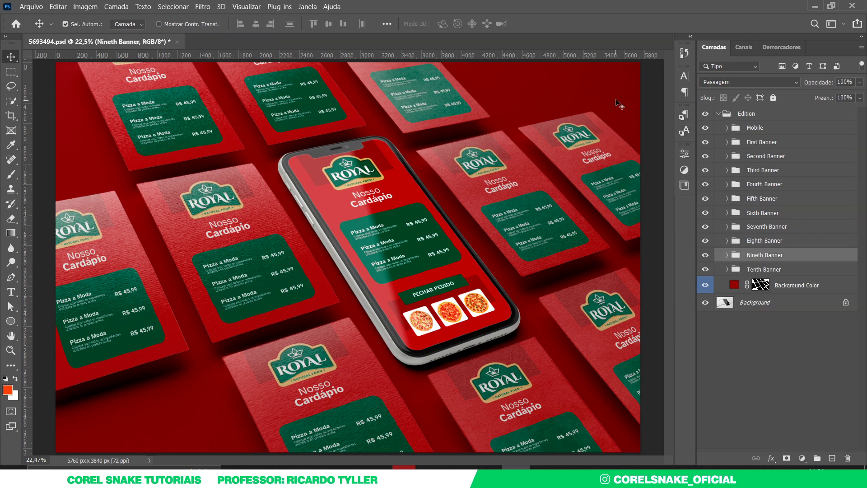
click(656, 105)
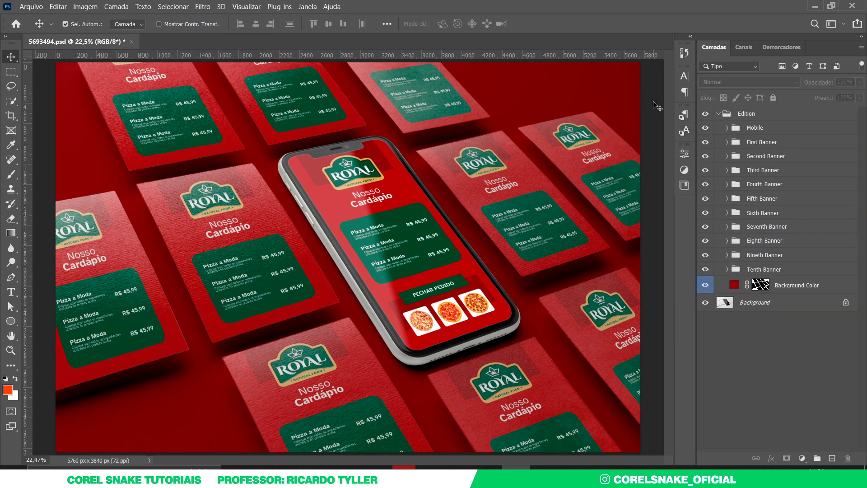